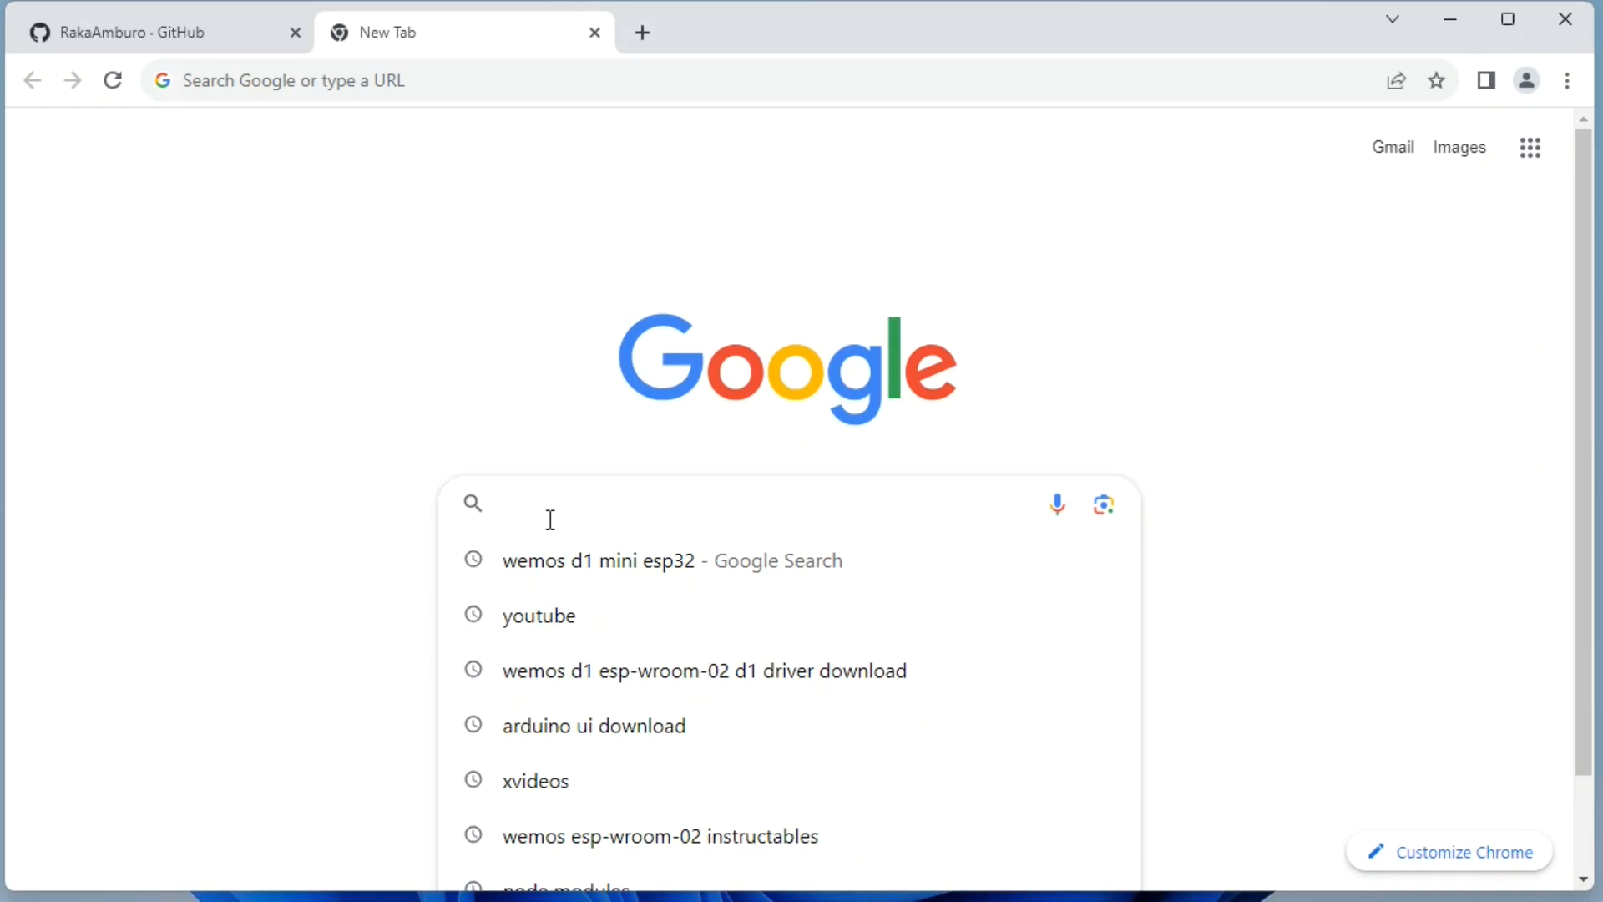
Search Google for "android studio dwonload" and open the Download Android Studio page on developer.android.com.
{"action": "type", "text": "s"}
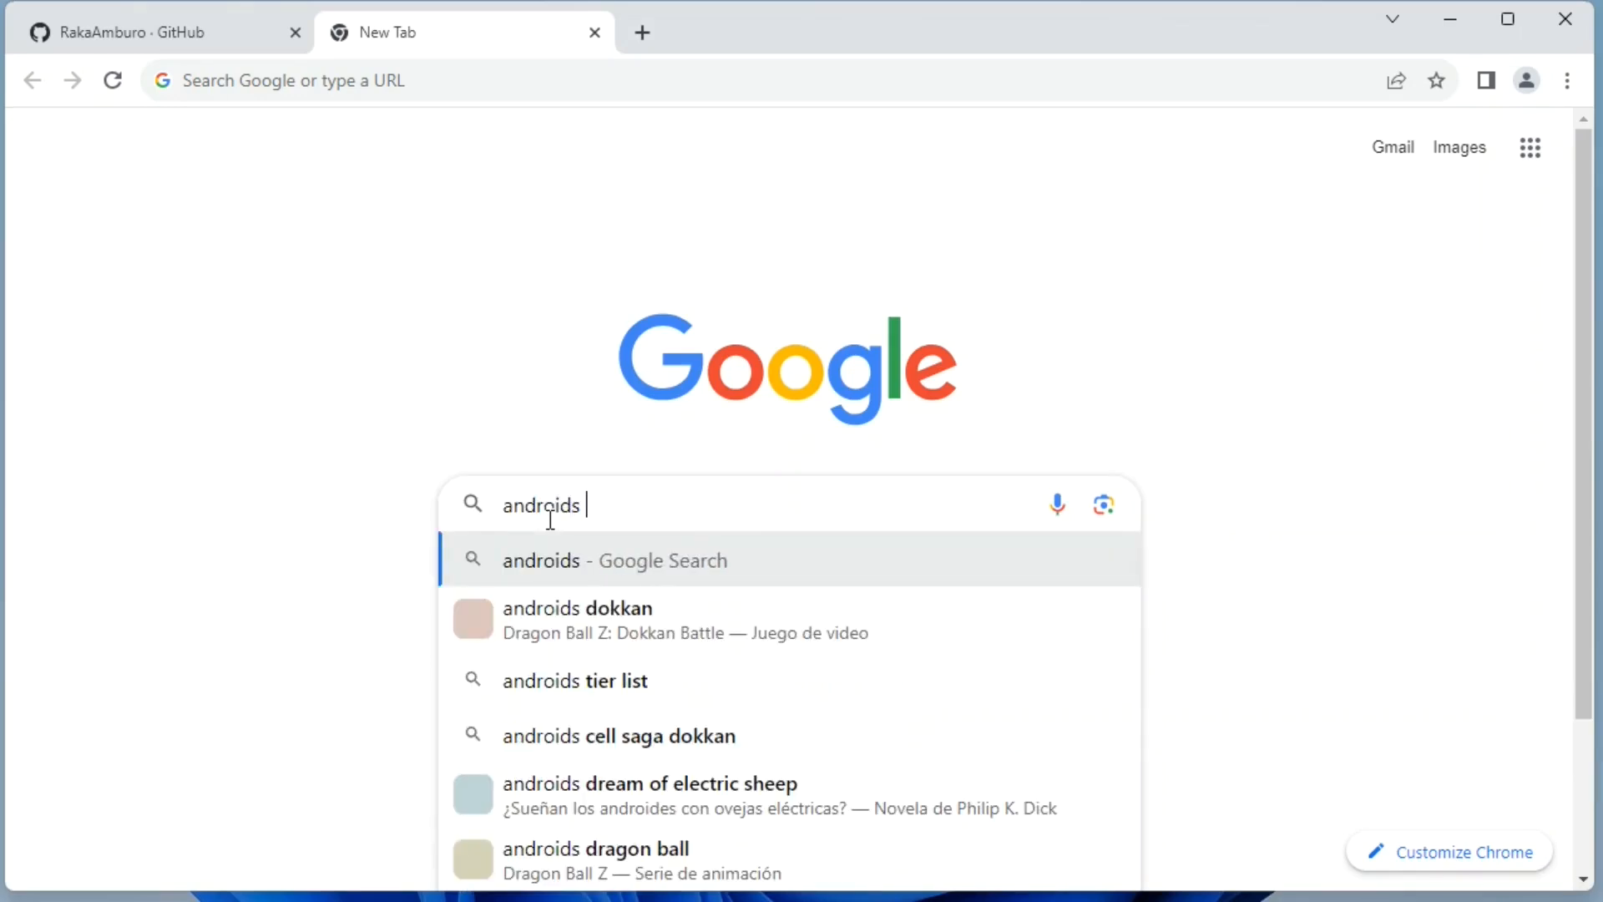
{"action": "key", "text": "BackSpace"}
{"action": "left_click", "coordinate": [550, 520]}
{"action": "key", "text": "BackSpace"}
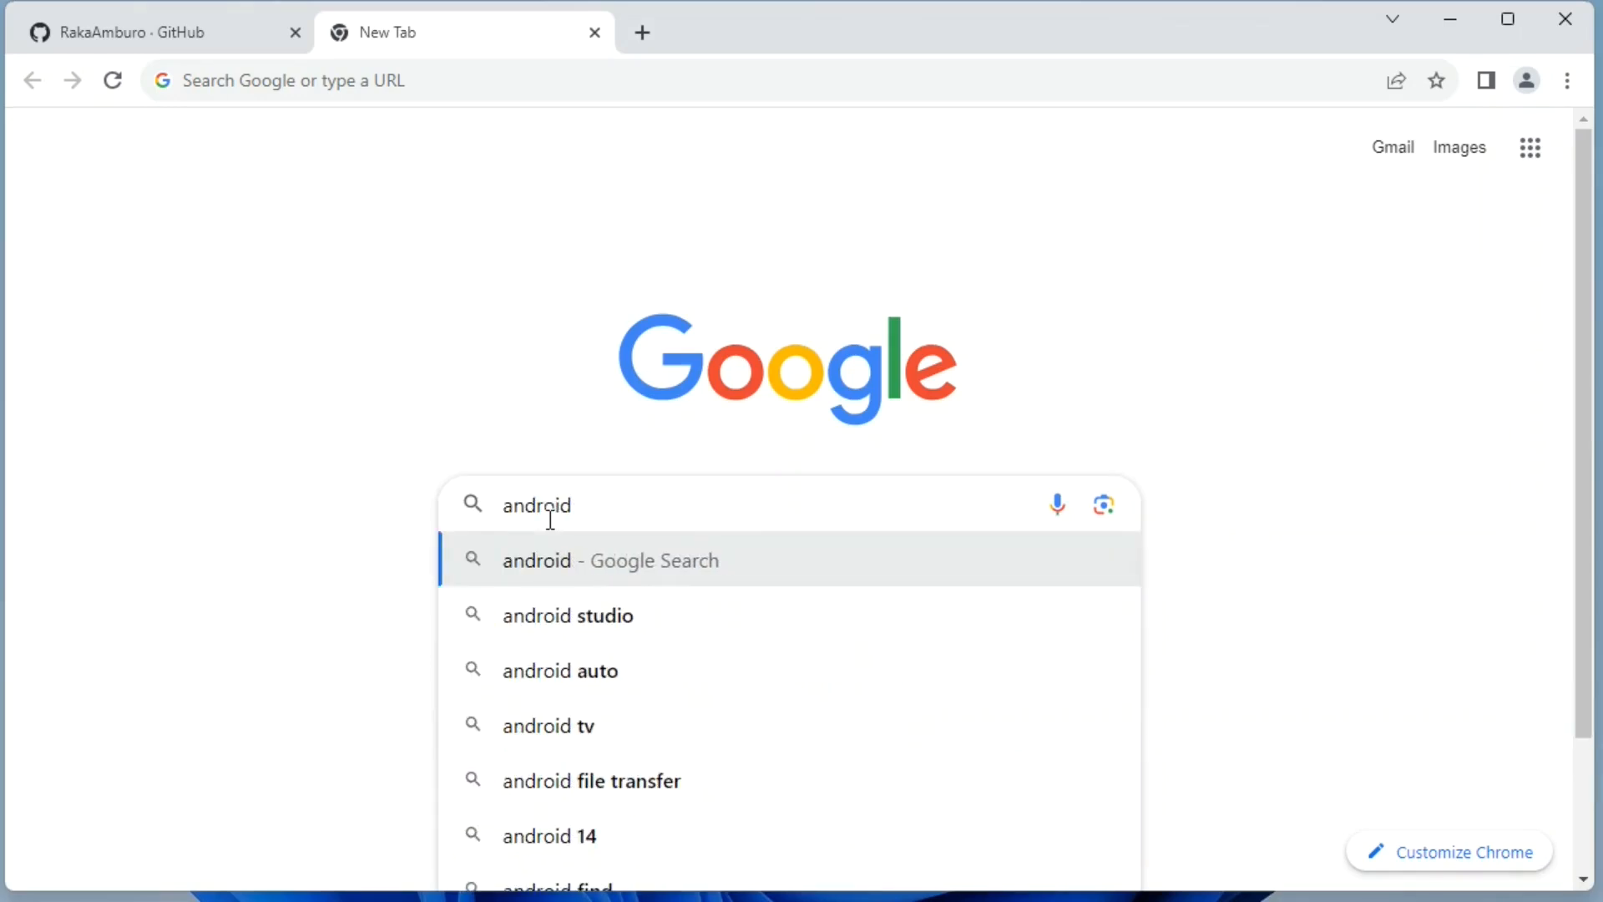
{"action": "key", "text": "Right"}
{"action": "key", "text": "Right"}
{"action": "key", "text": "Right"}
{"action": "type", "text": "studio dwonload"}
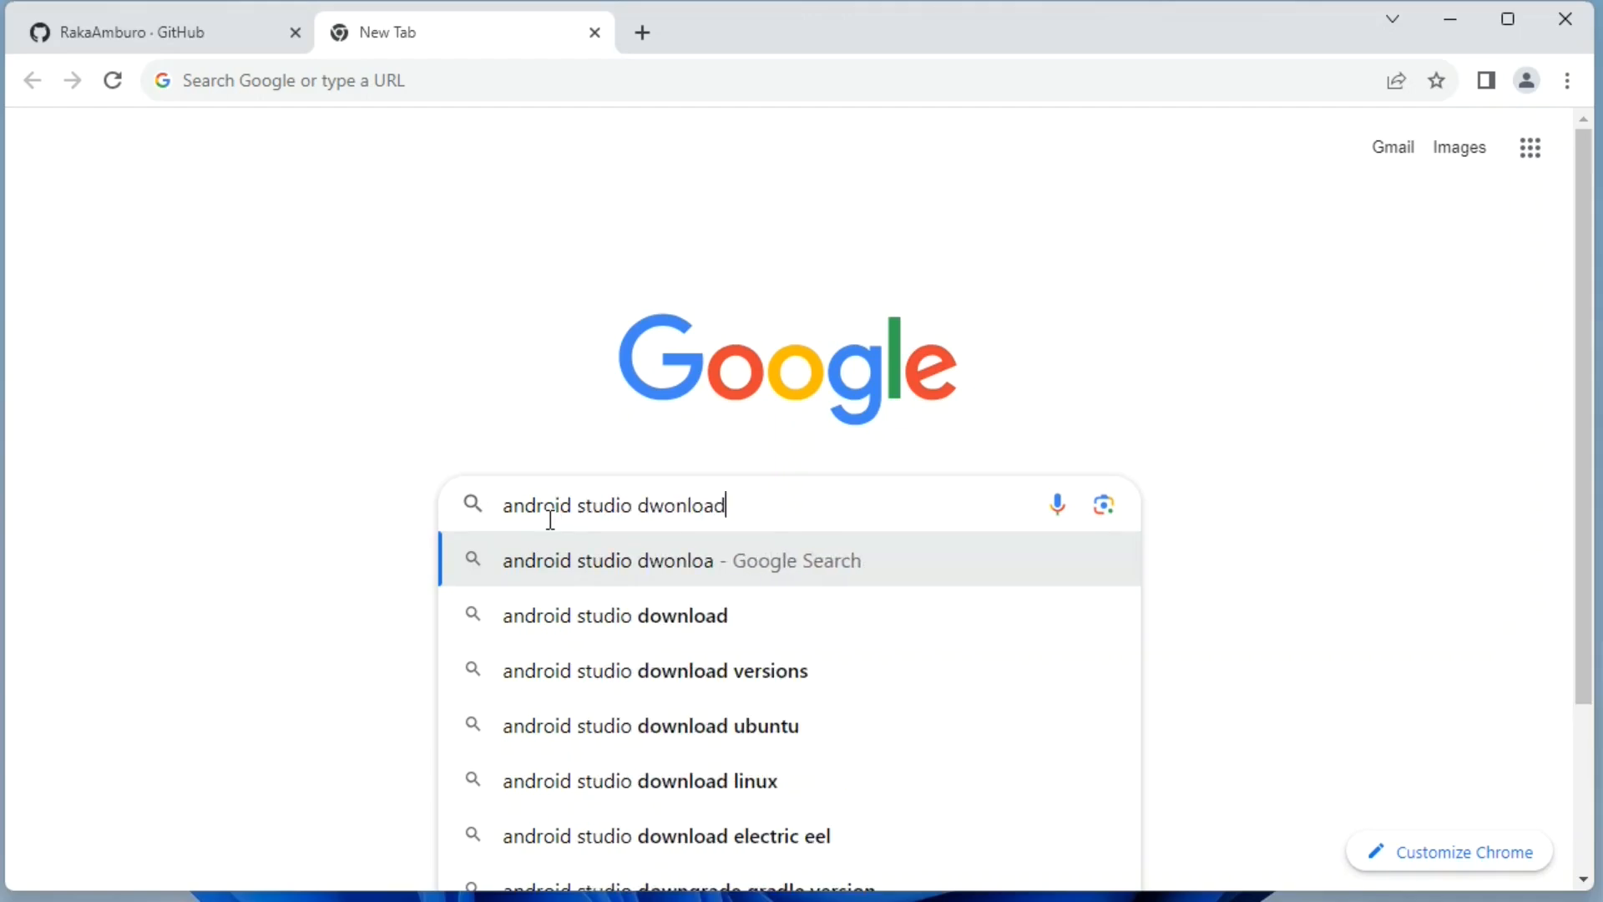
{"action": "key", "text": "Return"}
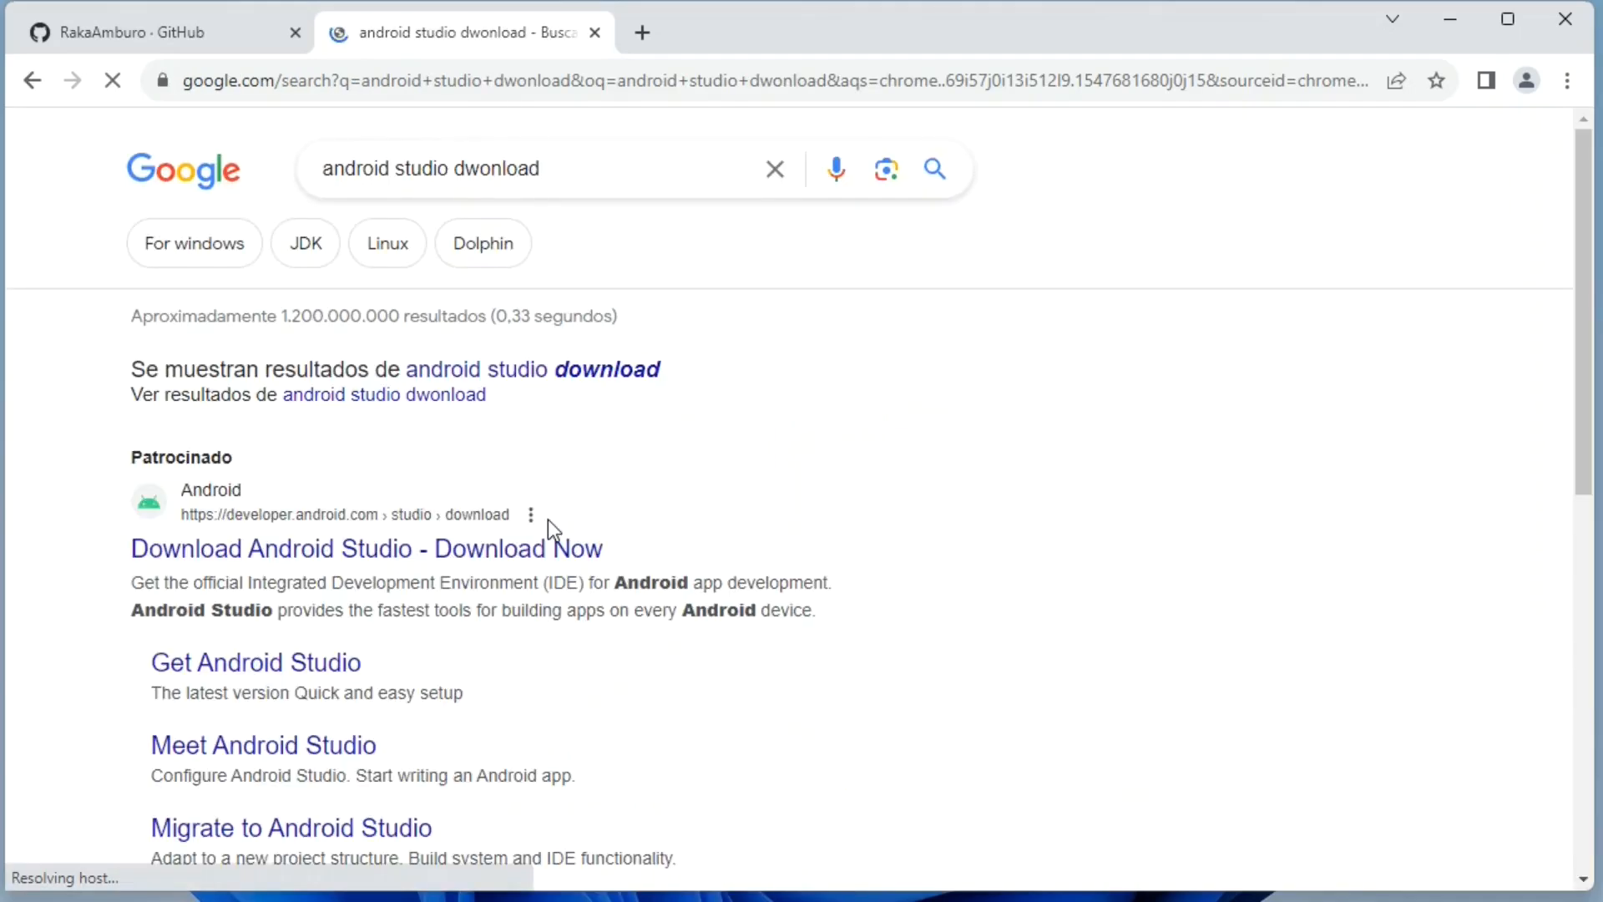
{"action": "left_click", "coordinate": [512, 561]}
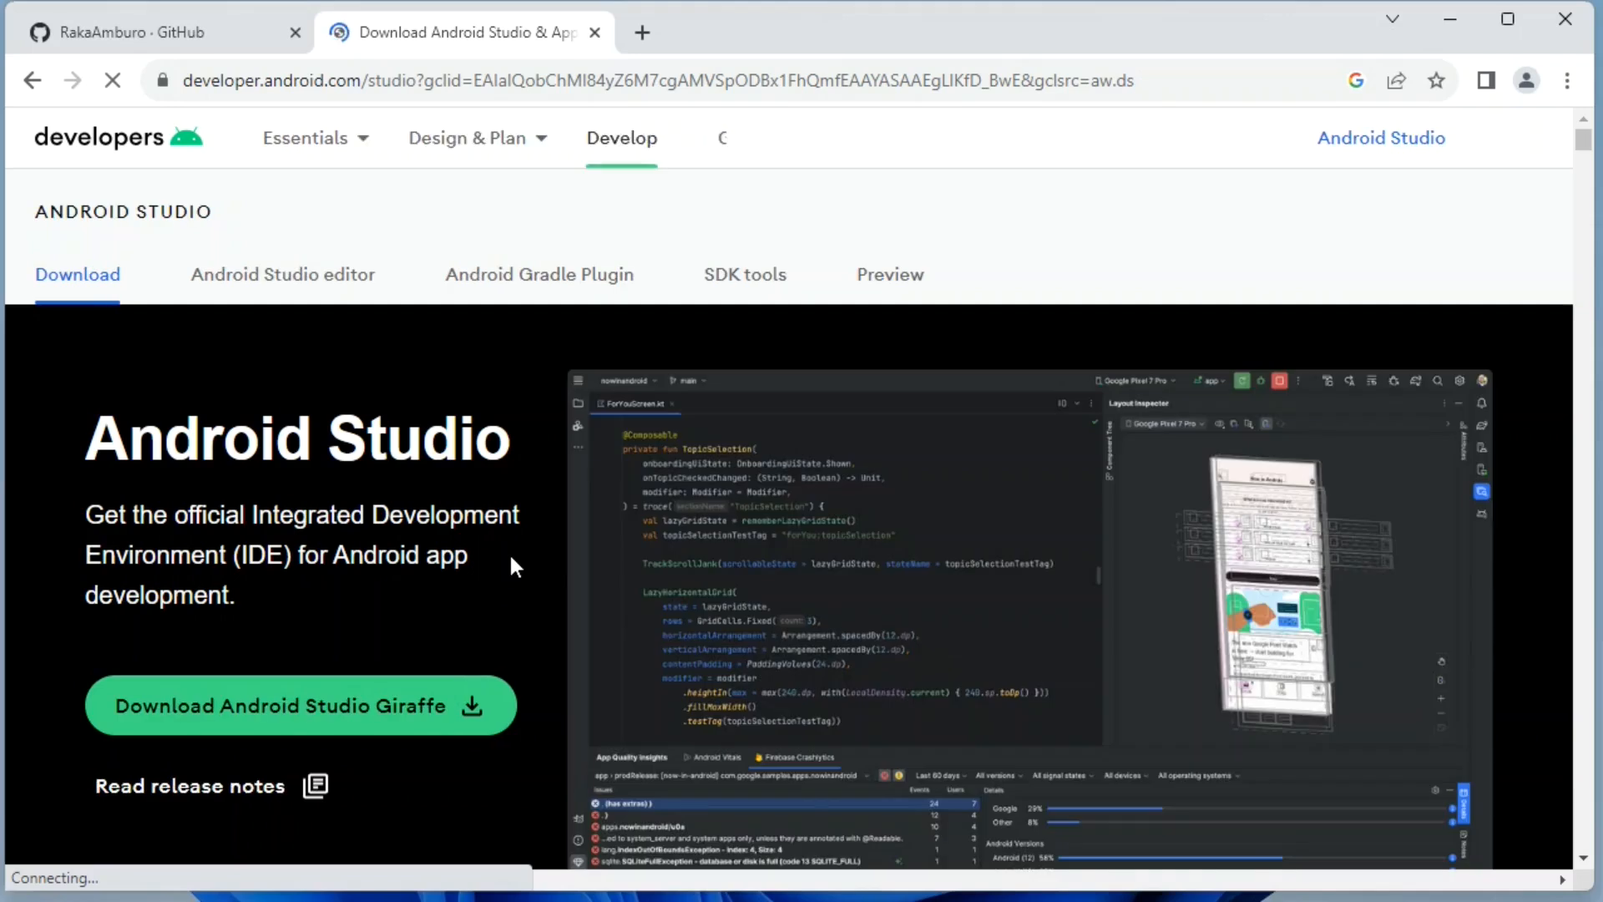
Agree to the license terms, accept the cookie notice, and download Android Studio Giraffe 2022.3.1 for Windows.
{"action": "scroll", "coordinate": [512, 560], "scroll_direction": "down", "scroll_amount": 1}
{"action": "left_click", "coordinate": [467, 585]}
{"action": "scroll", "coordinate": [534, 523], "scroll_direction": "down", "scroll_amount": 10}
{"action": "left_click_drag", "start_coordinate": [1445, 450], "coordinate": [1449, 819]}
{"action": "left_click", "coordinate": [225, 642]}
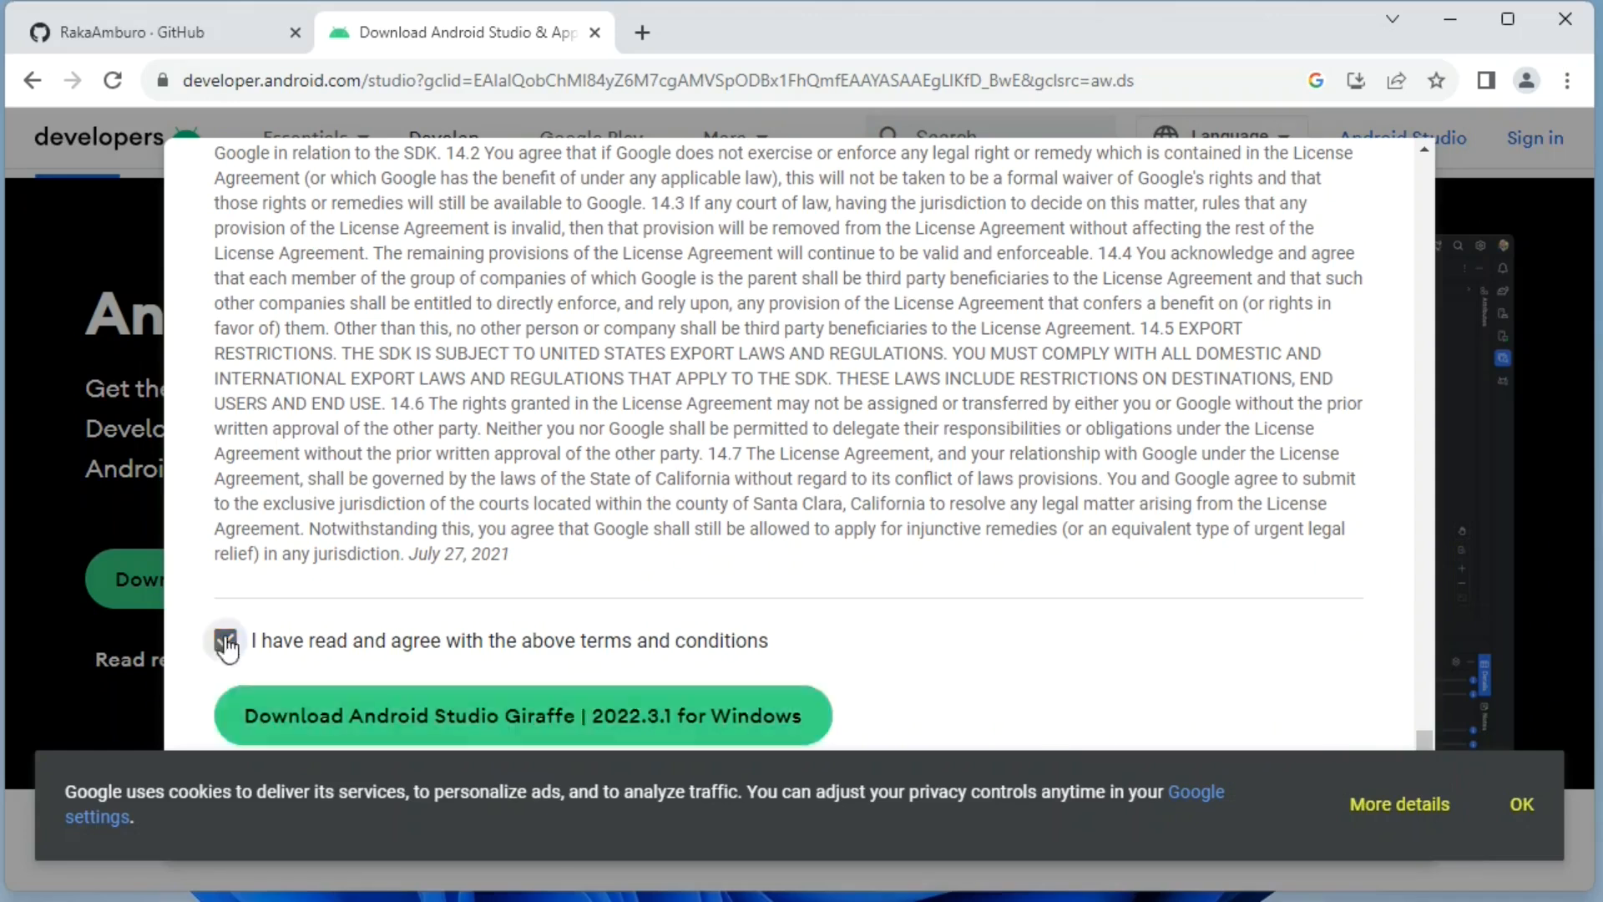
{"action": "left_click", "coordinate": [1520, 808]}
{"action": "left_click", "coordinate": [582, 716]}
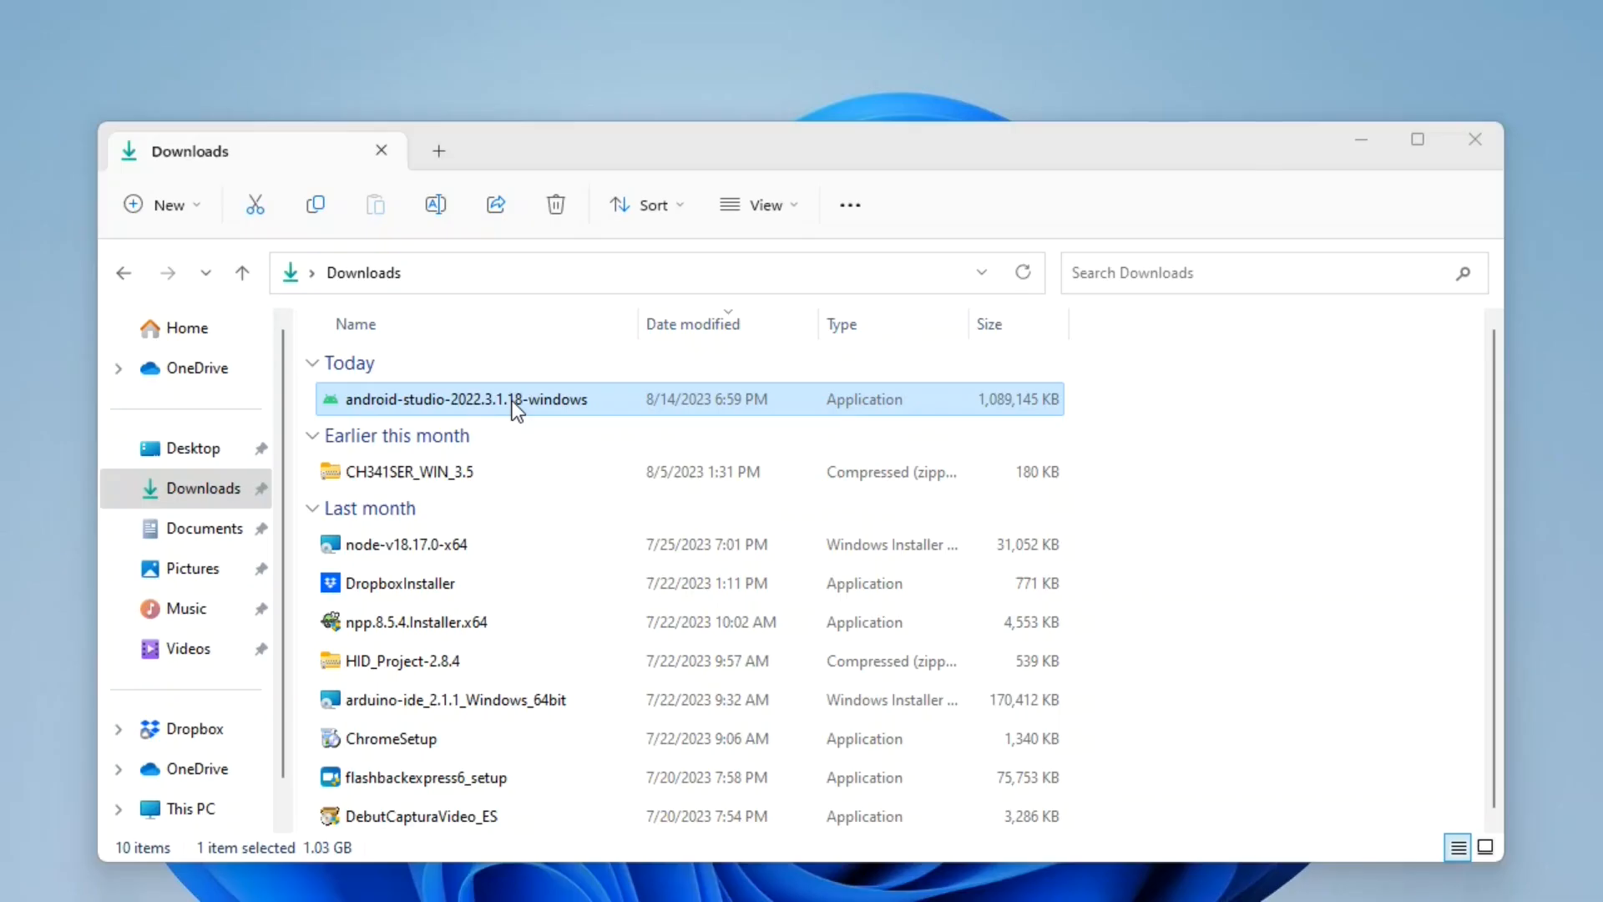
Launch the android-studio-2022.3.1.18-windows installer from the Downloads folder.
{"action": "double_click", "coordinate": [512, 401]}
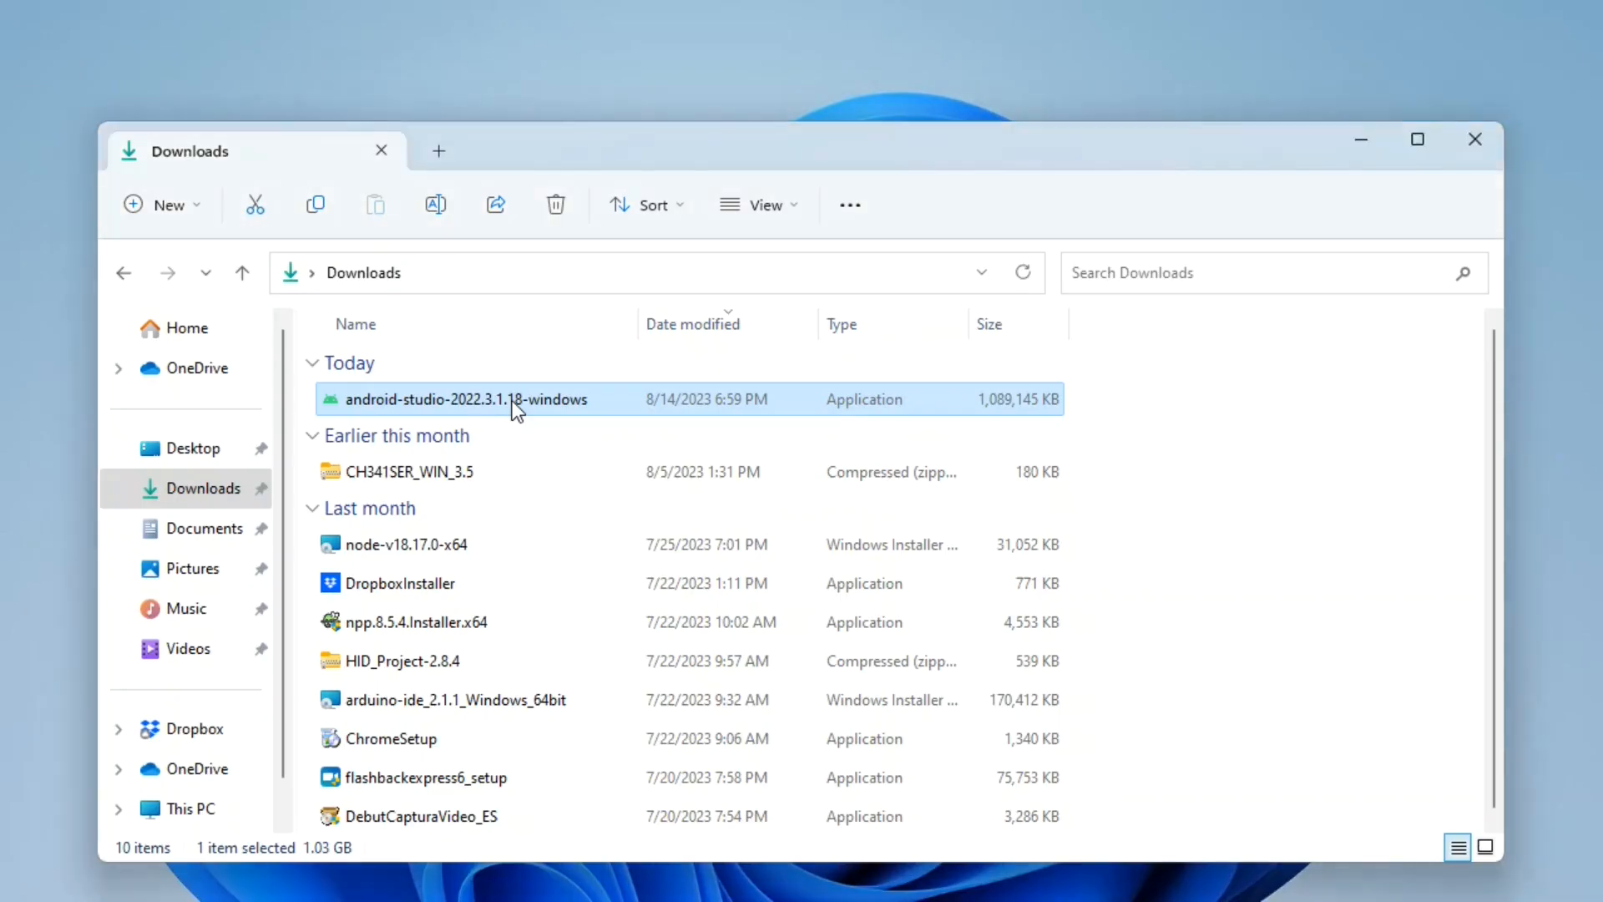
{"action": "right_click", "coordinate": [512, 401]}
{"action": "left_click", "coordinate": [590, 456]}
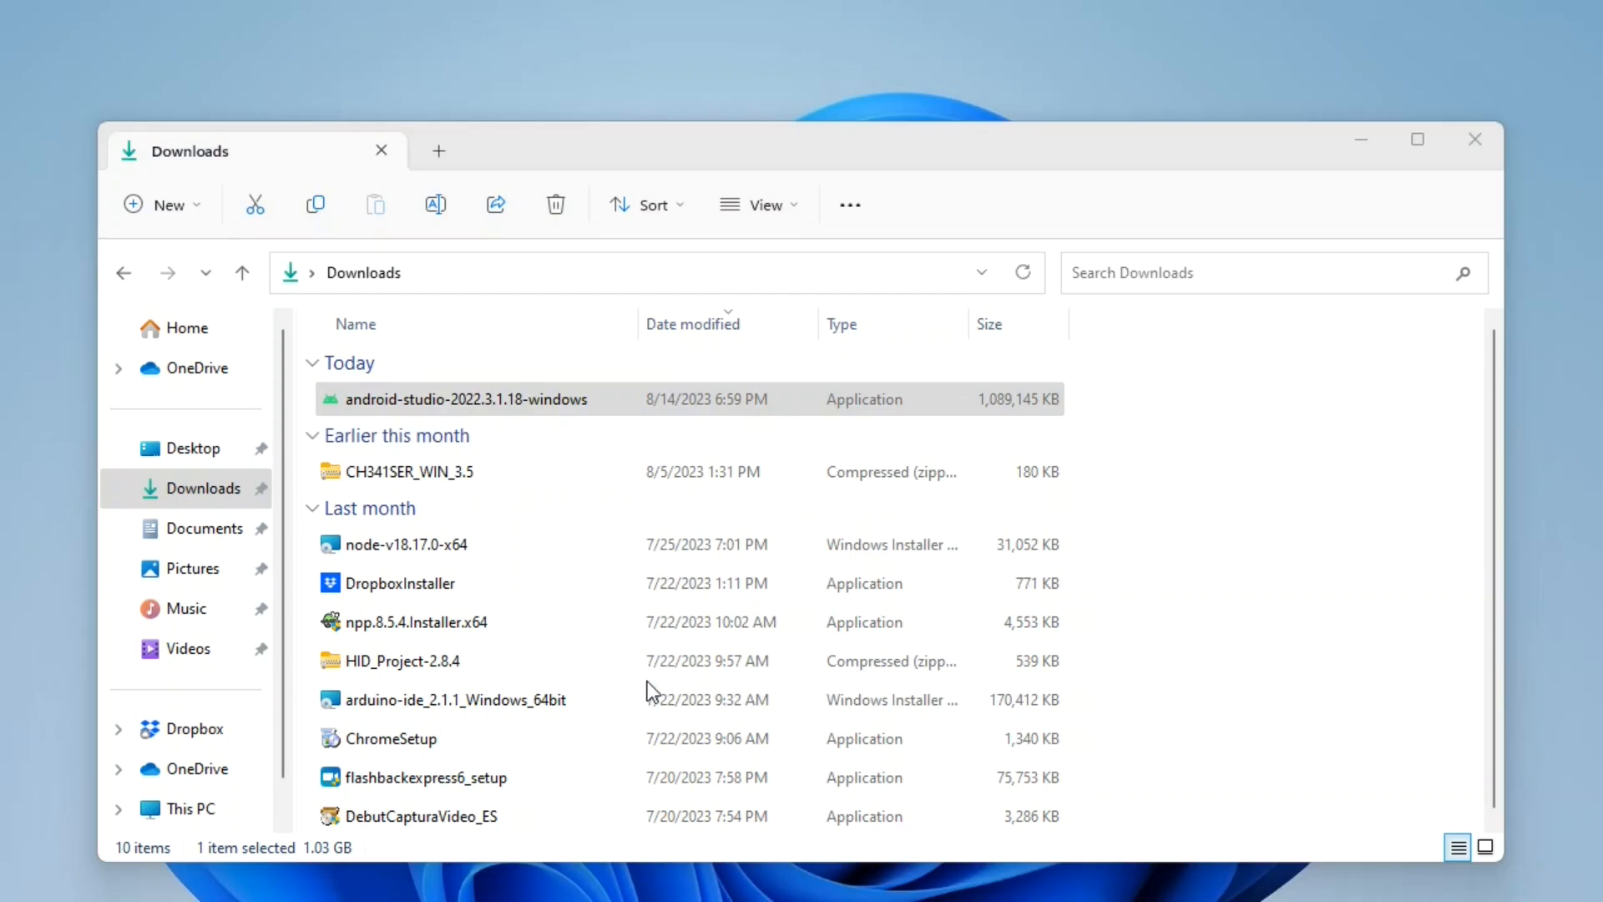
Install Android Studio with the default components, location and Start menu folder, and finish setup with Start Android Studio enabled.
{"action": "left_click", "coordinate": [900, 658]}
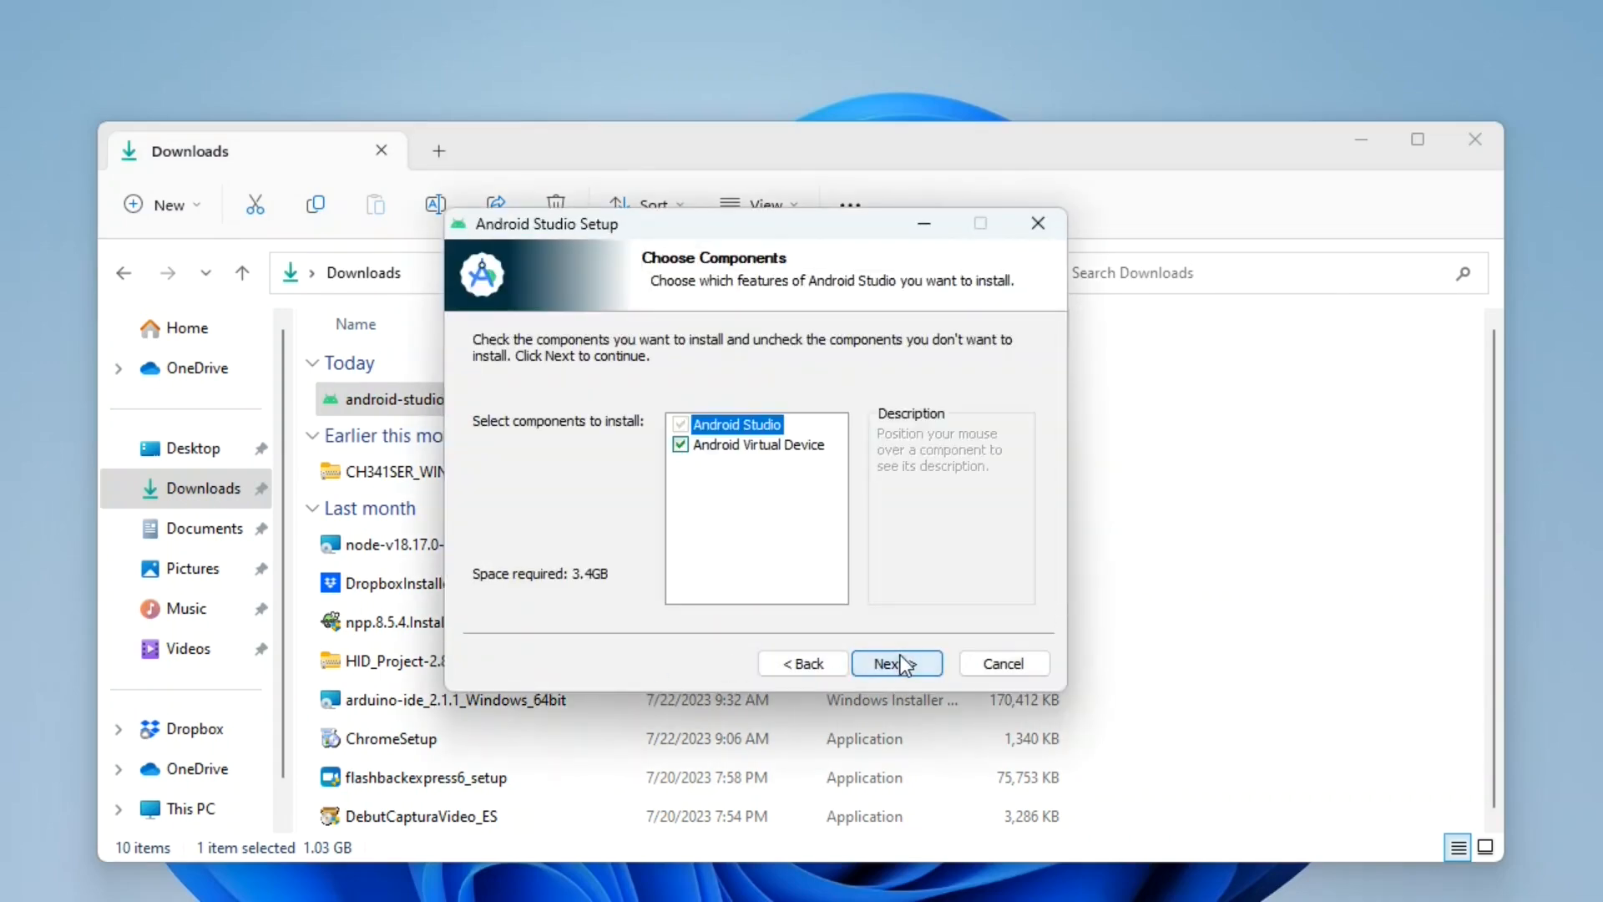
{"action": "left_click", "coordinate": [900, 657]}
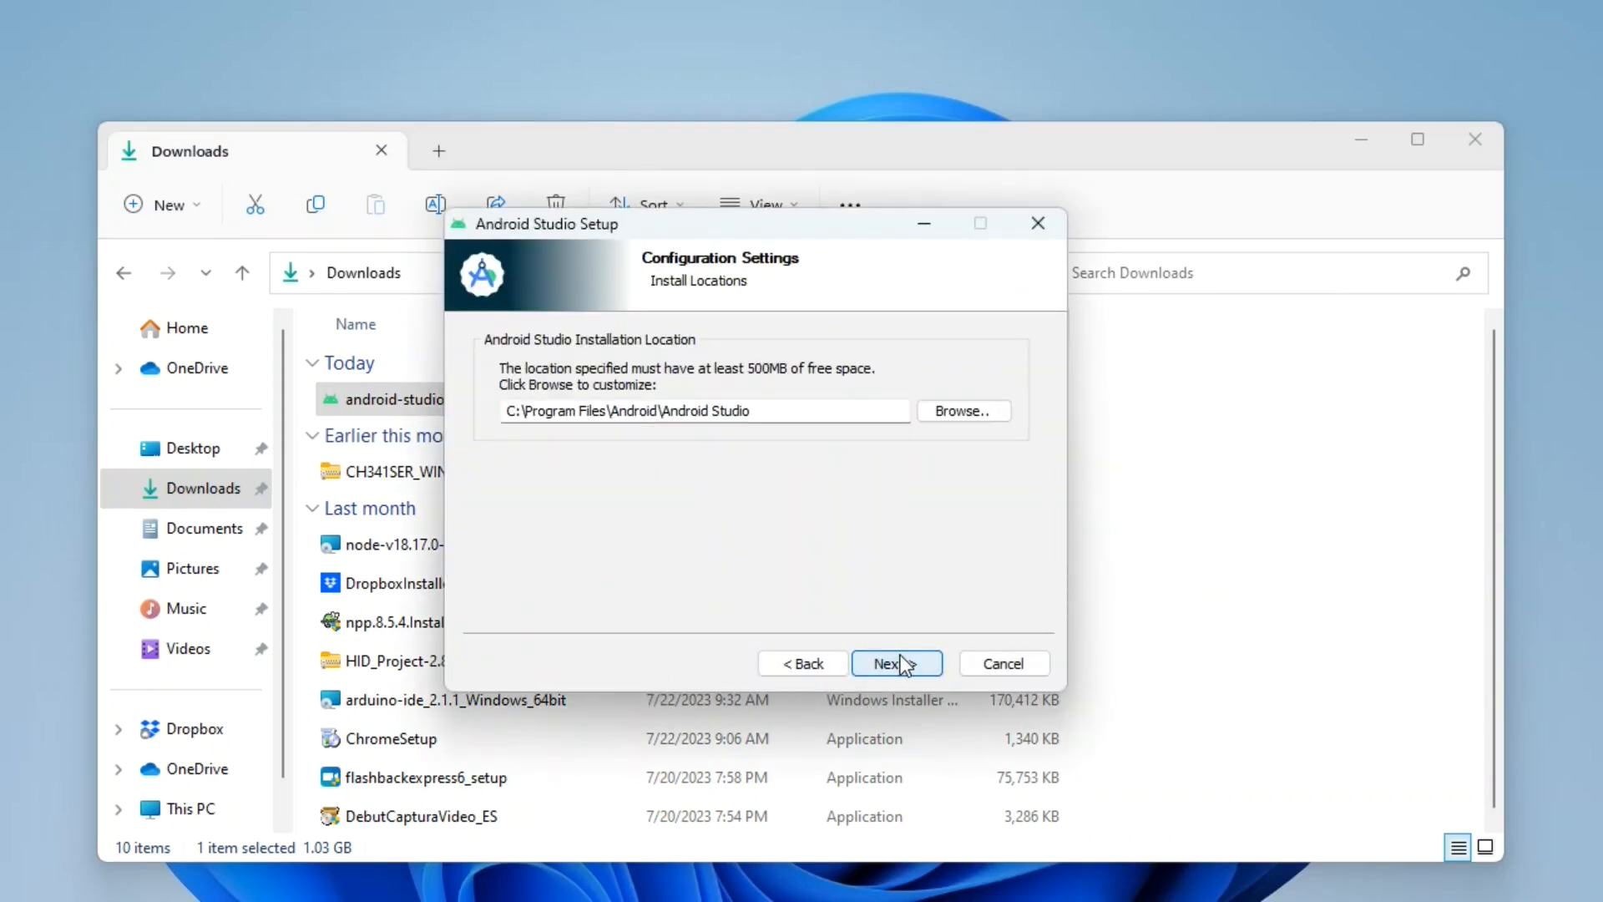
{"action": "left_click", "coordinate": [900, 658]}
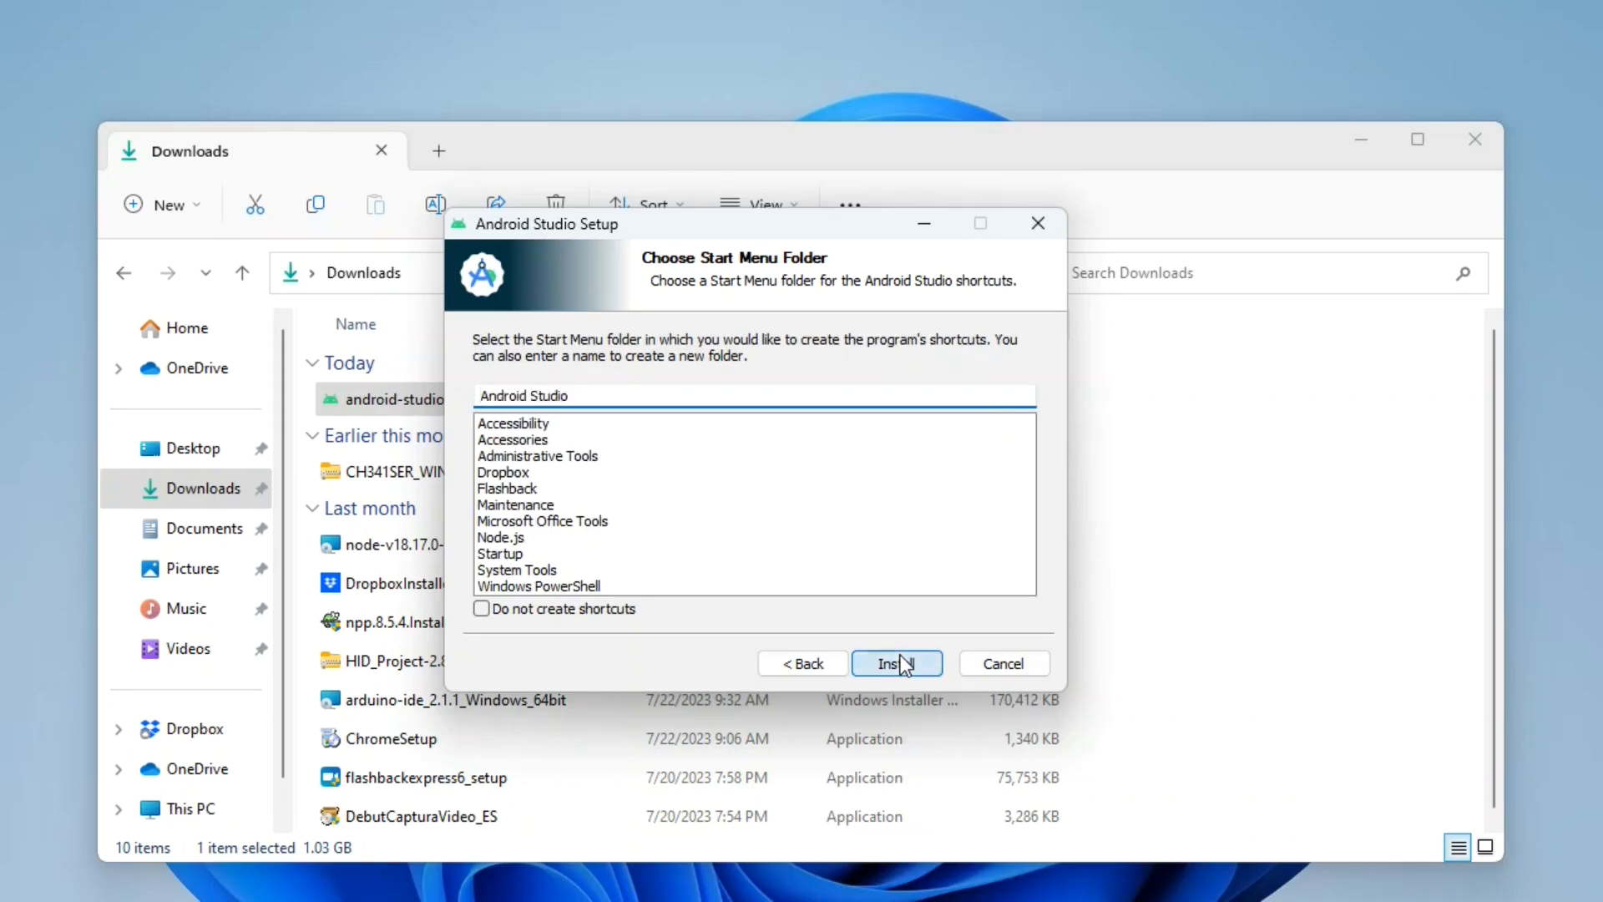
{"action": "left_click", "coordinate": [900, 658]}
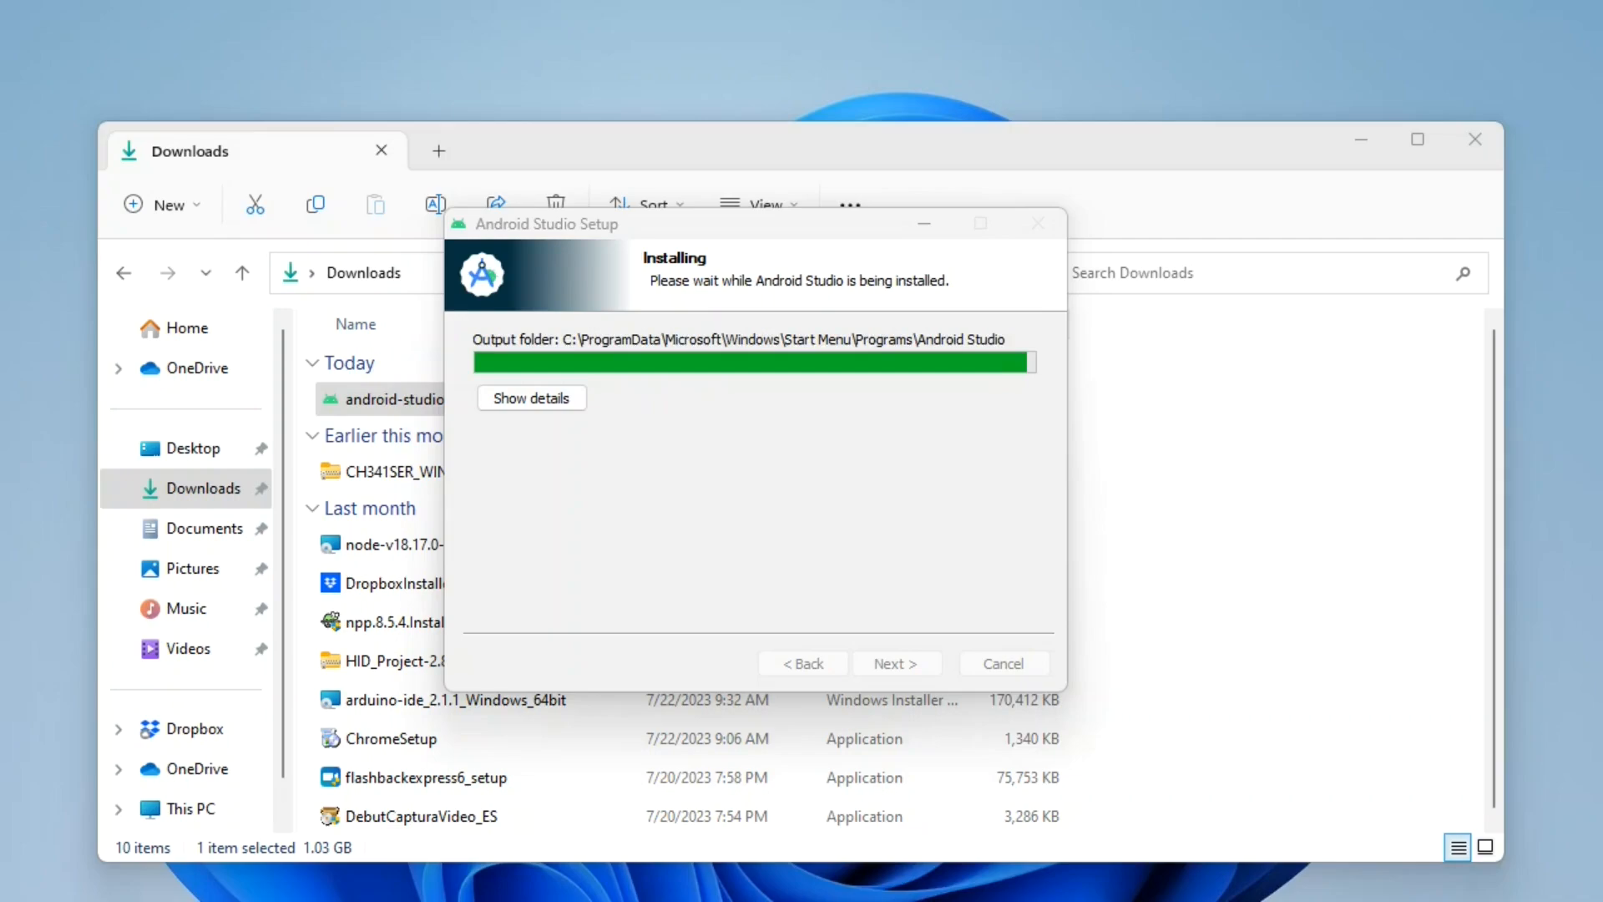
{"action": "left_click", "coordinate": [898, 663]}
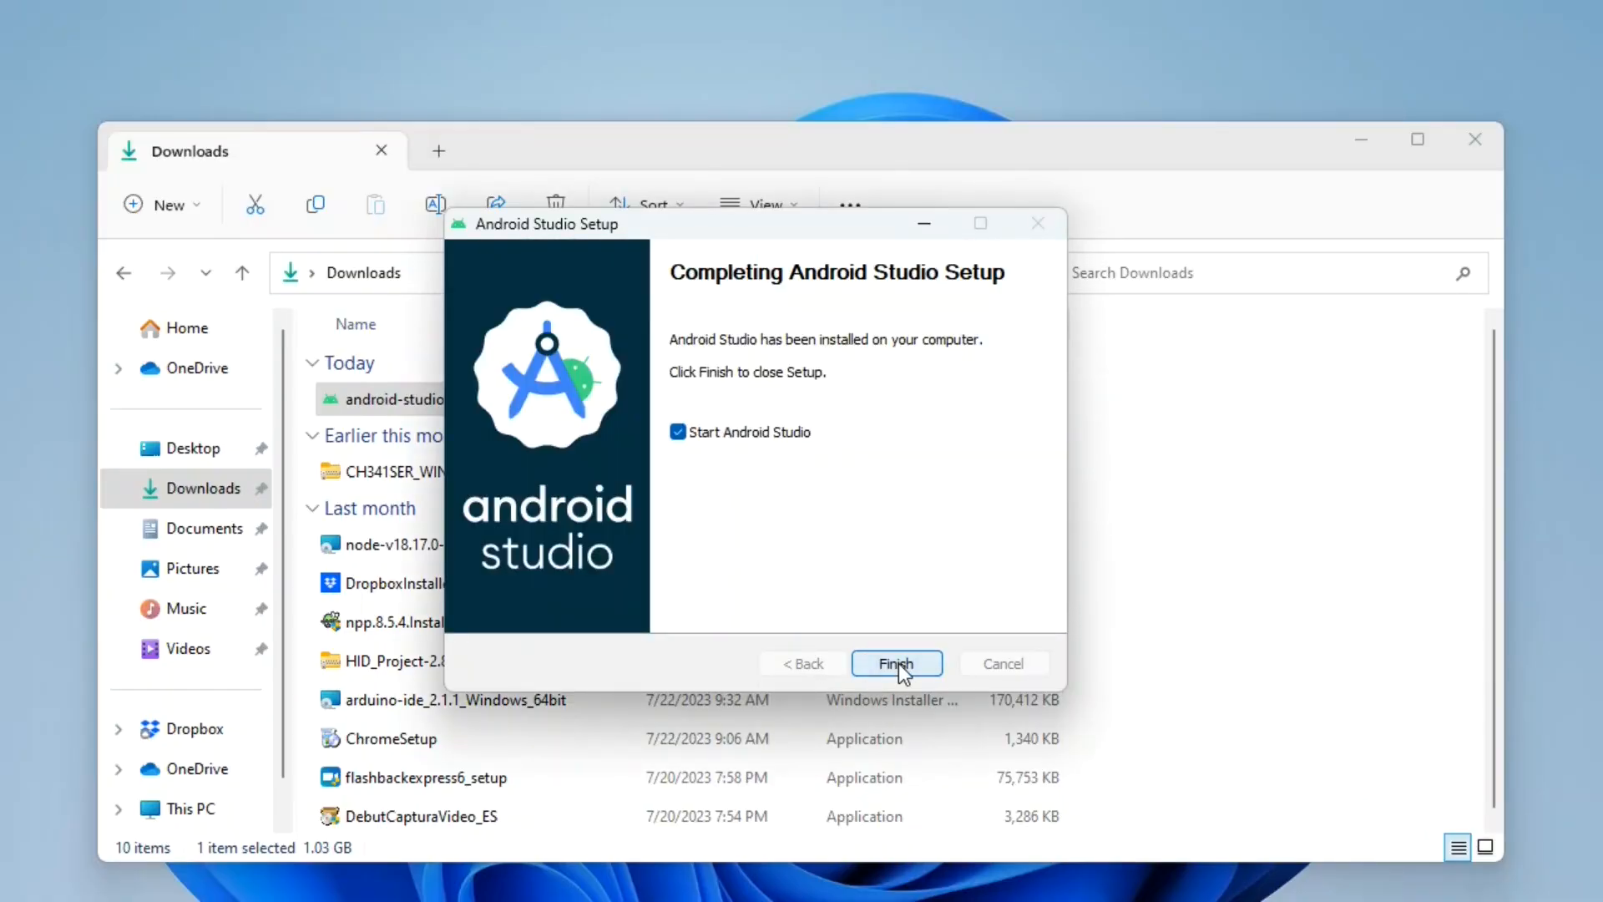
{"action": "left_click", "coordinate": [899, 663]}
Search the installed apps for "and" and launch Android Studio.
{"action": "key", "text": "super"}
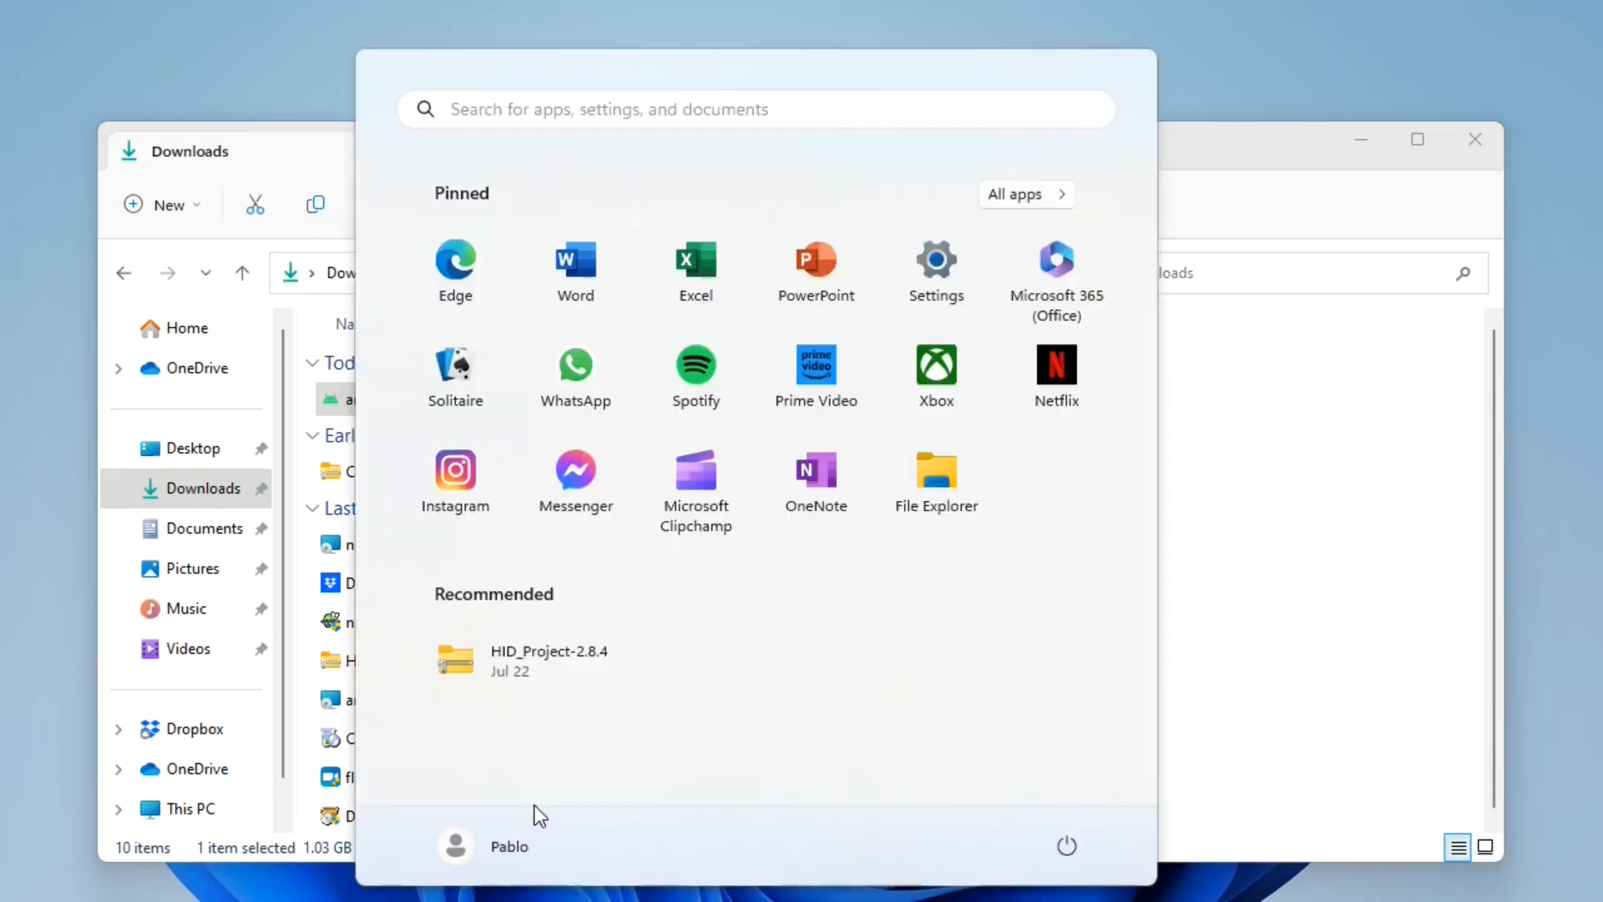
{"action": "left_click", "coordinate": [594, 125]}
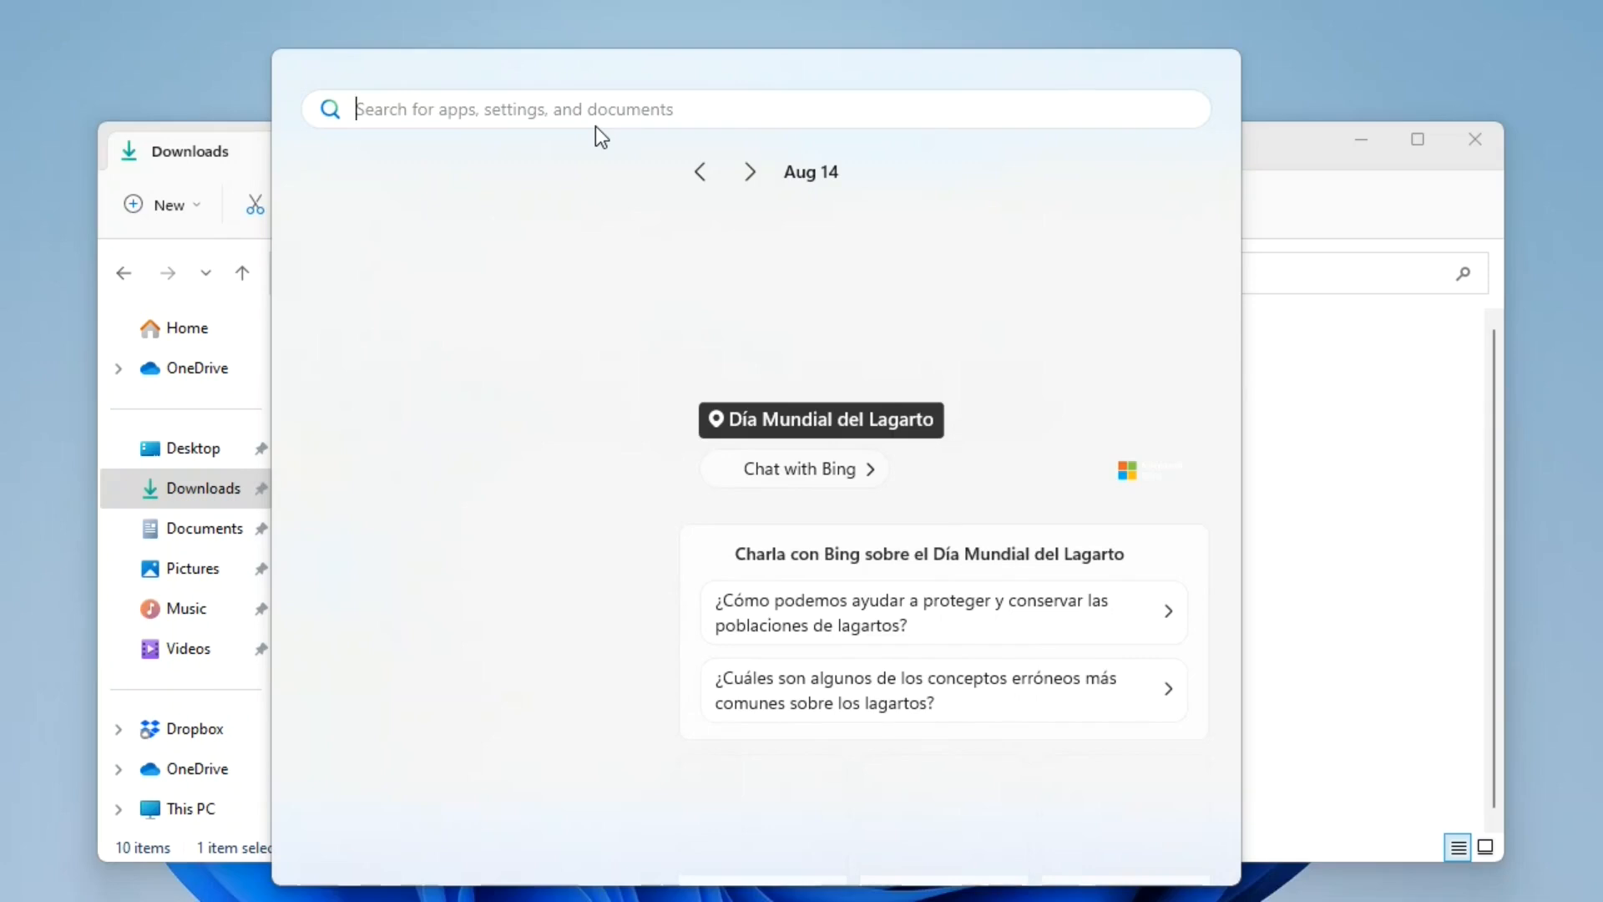
{"action": "type", "text": "and"}
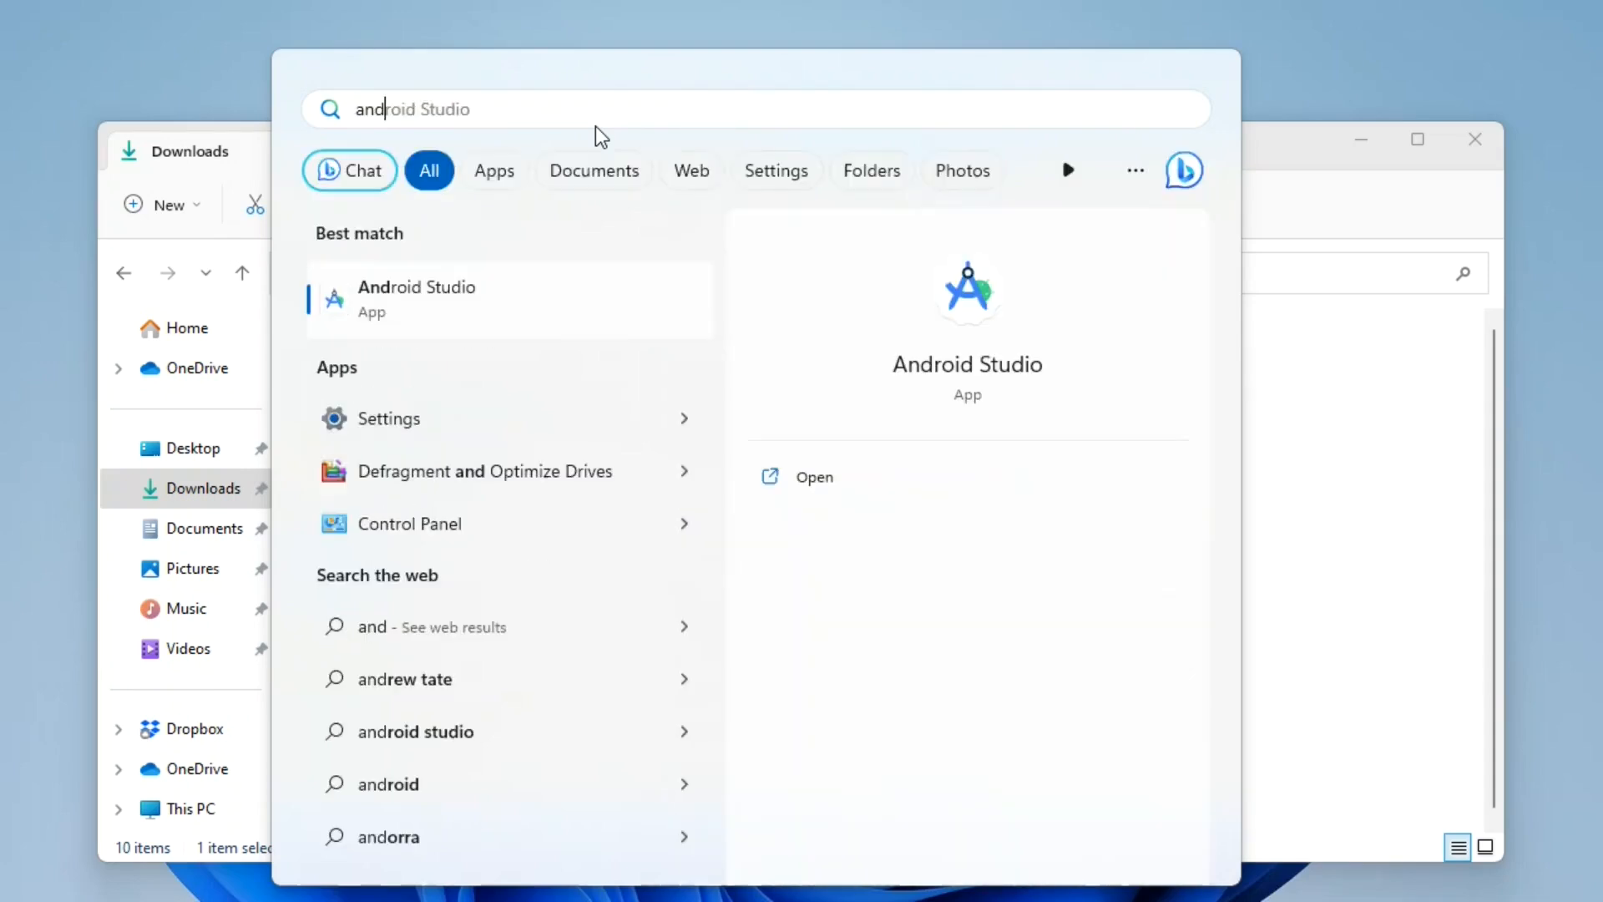
{"action": "key", "text": "Return"}
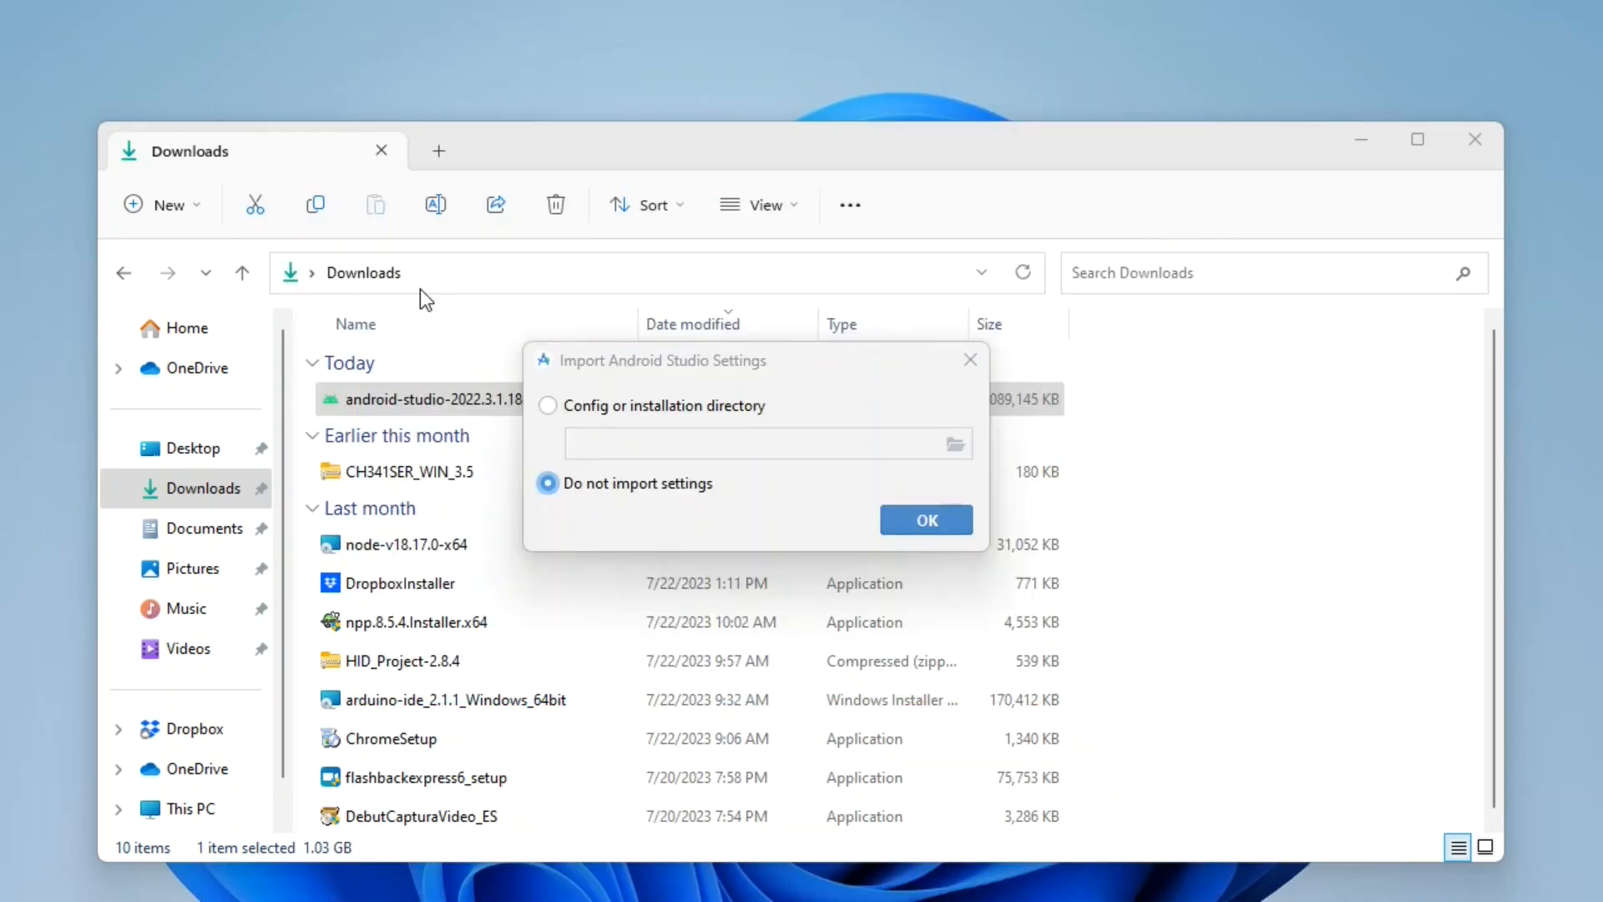
Choose not to import Android Studio settings and decline sending usage statistics to Google.
{"action": "left_click", "coordinate": [548, 407]}
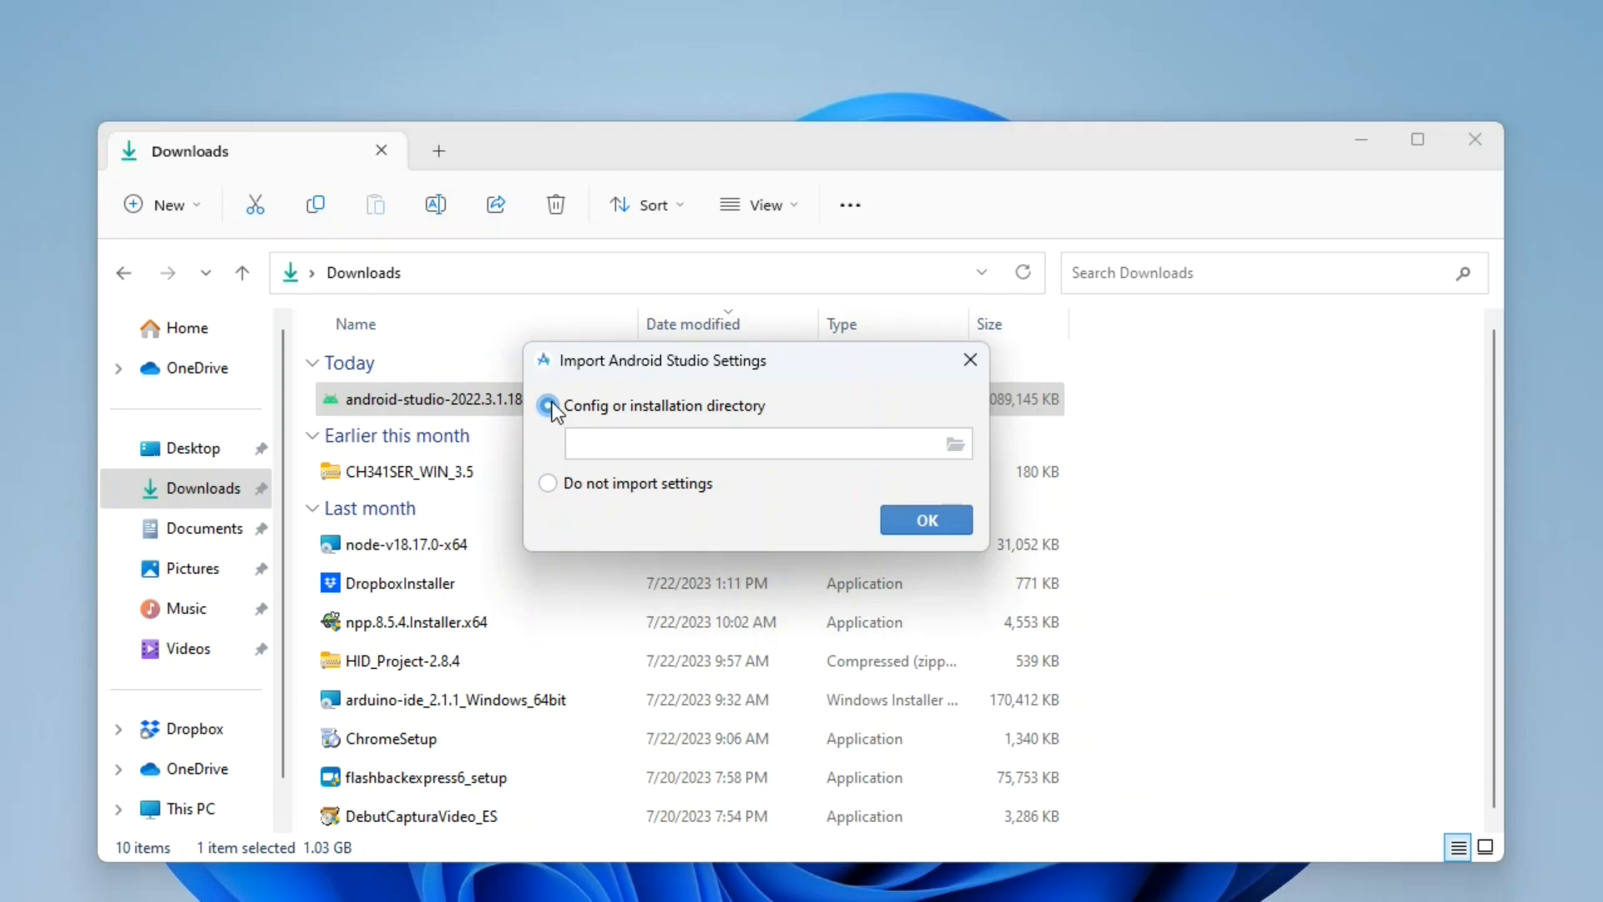
{"action": "left_click", "coordinate": [543, 484]}
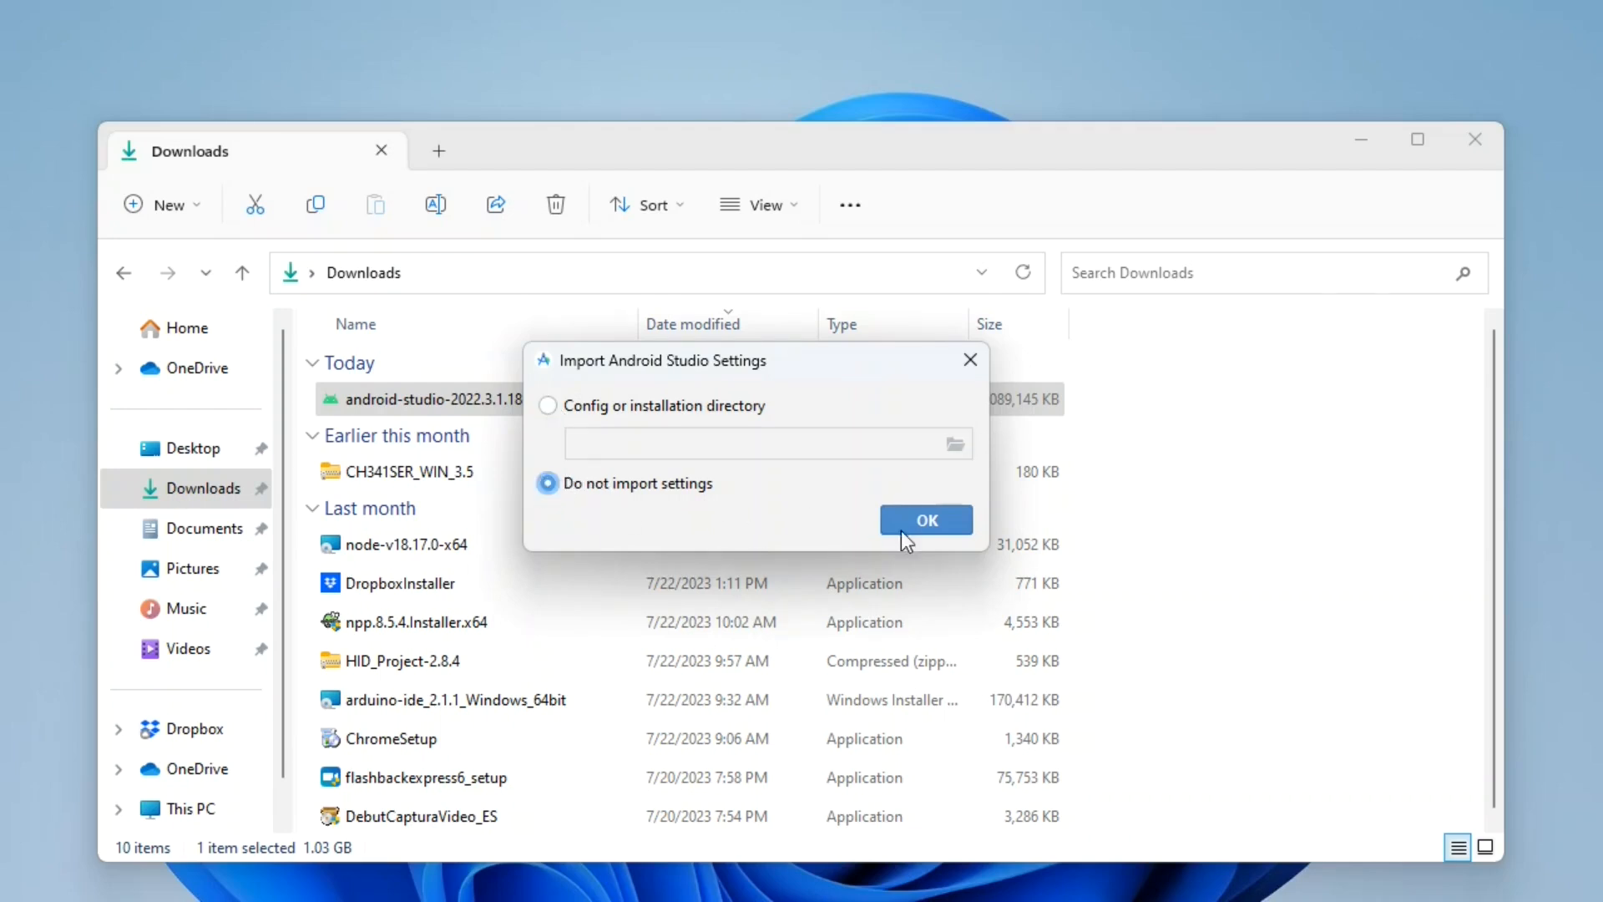
{"action": "left_click", "coordinate": [902, 528]}
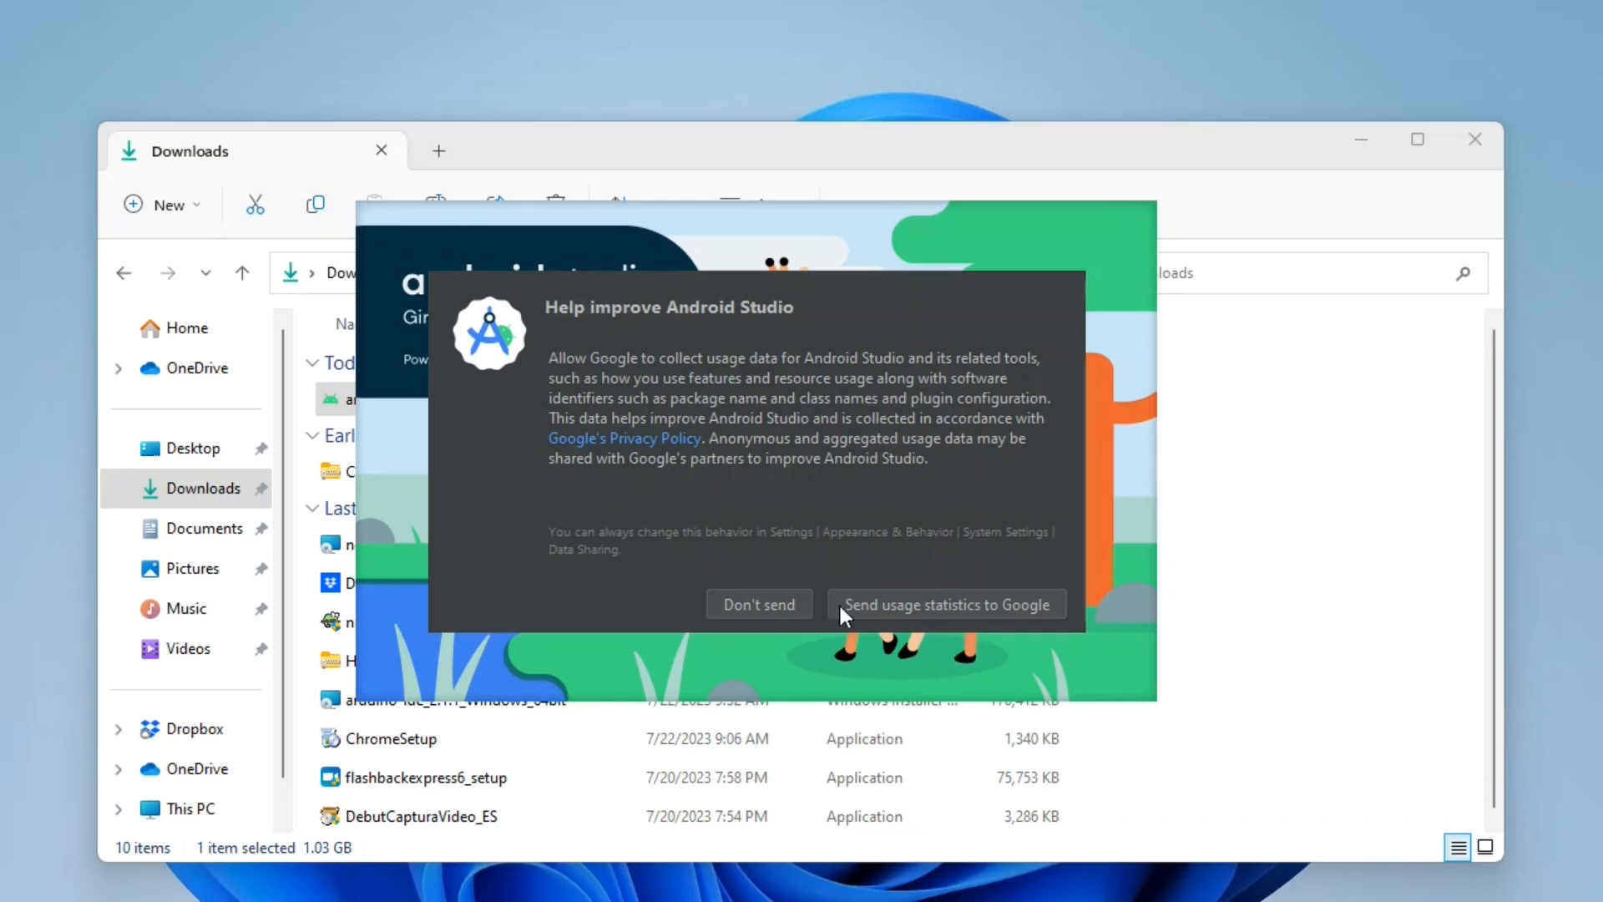
{"action": "left_click", "coordinate": [780, 610]}
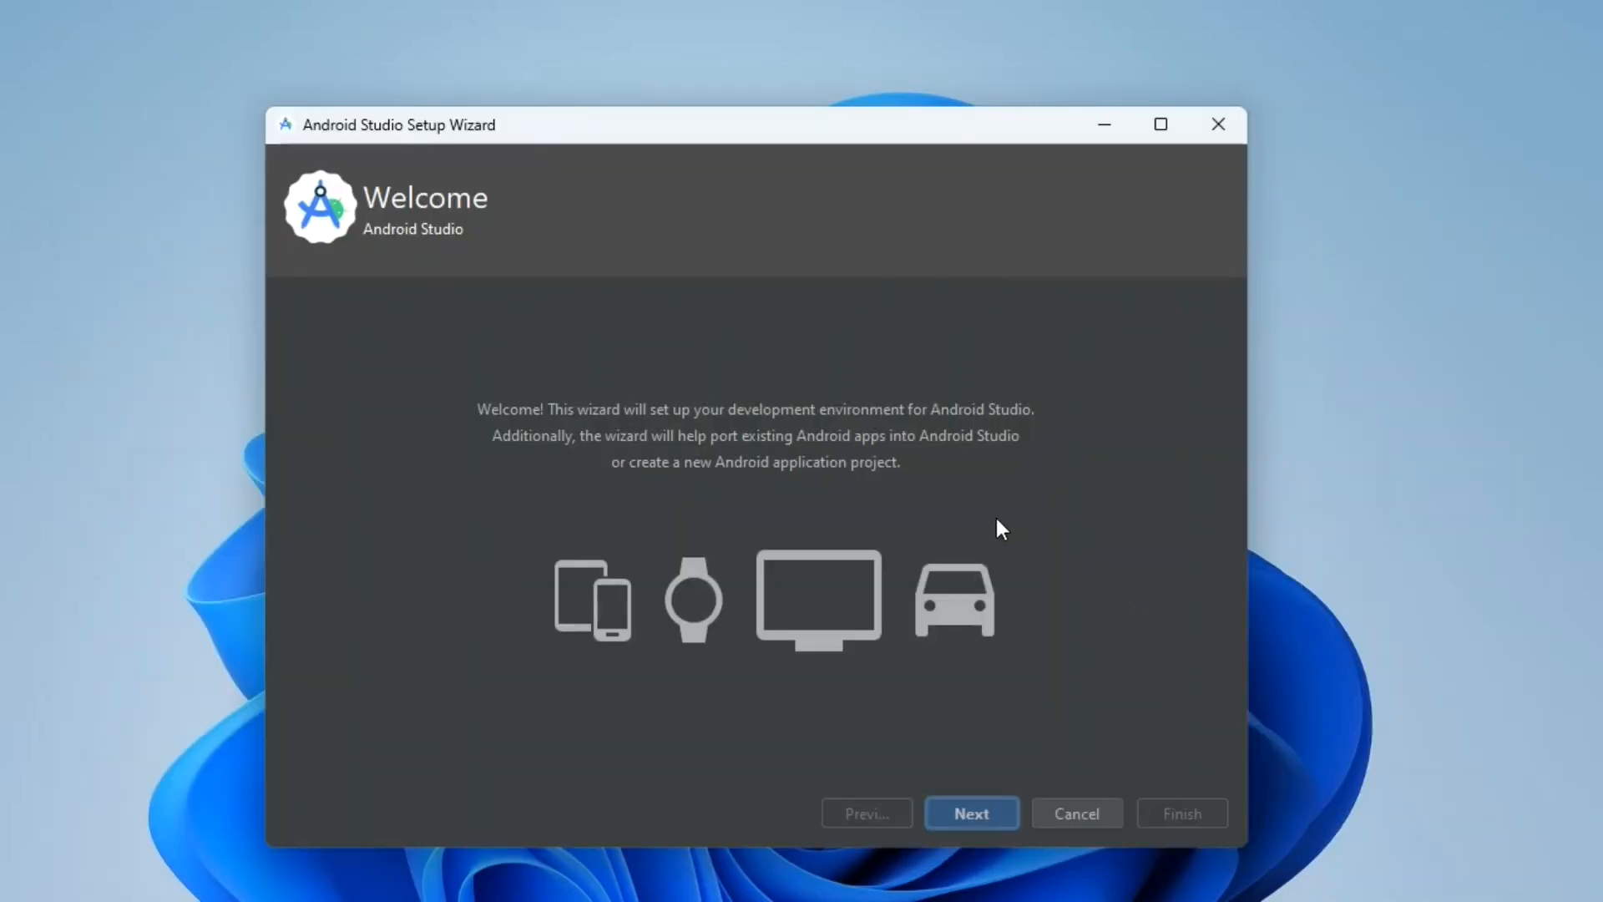
Go through the setup wizard with the Standard install type and default settings, up to the License Agreement page.
{"action": "left_click", "coordinate": [968, 815]}
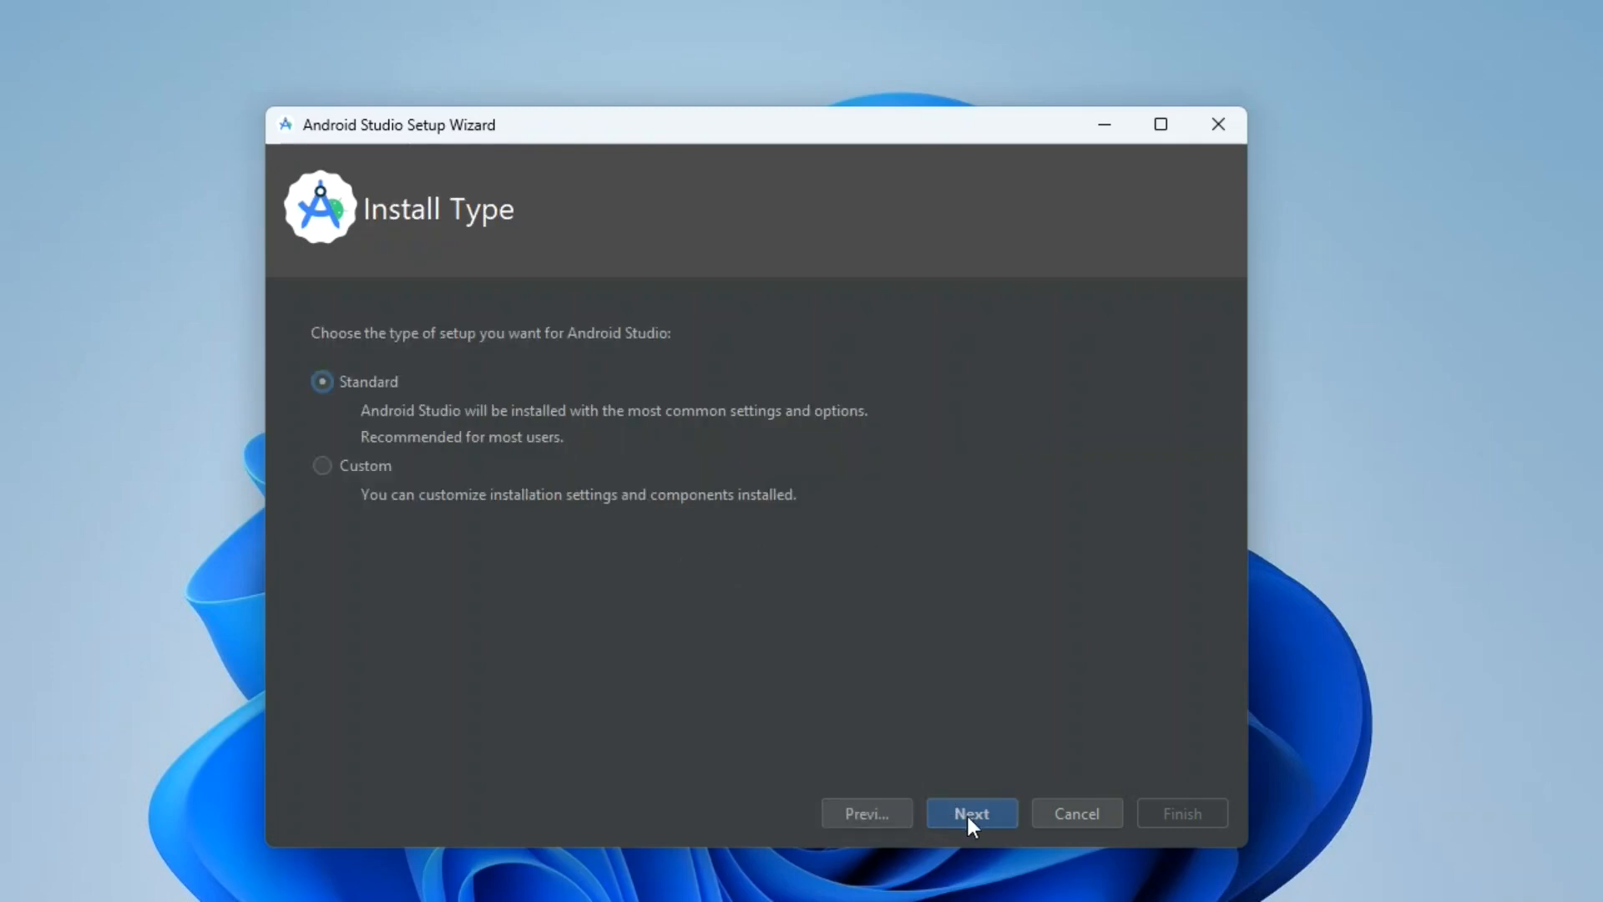
{"action": "left_click", "coordinate": [969, 815]}
{"action": "left_click", "coordinate": [969, 815]}
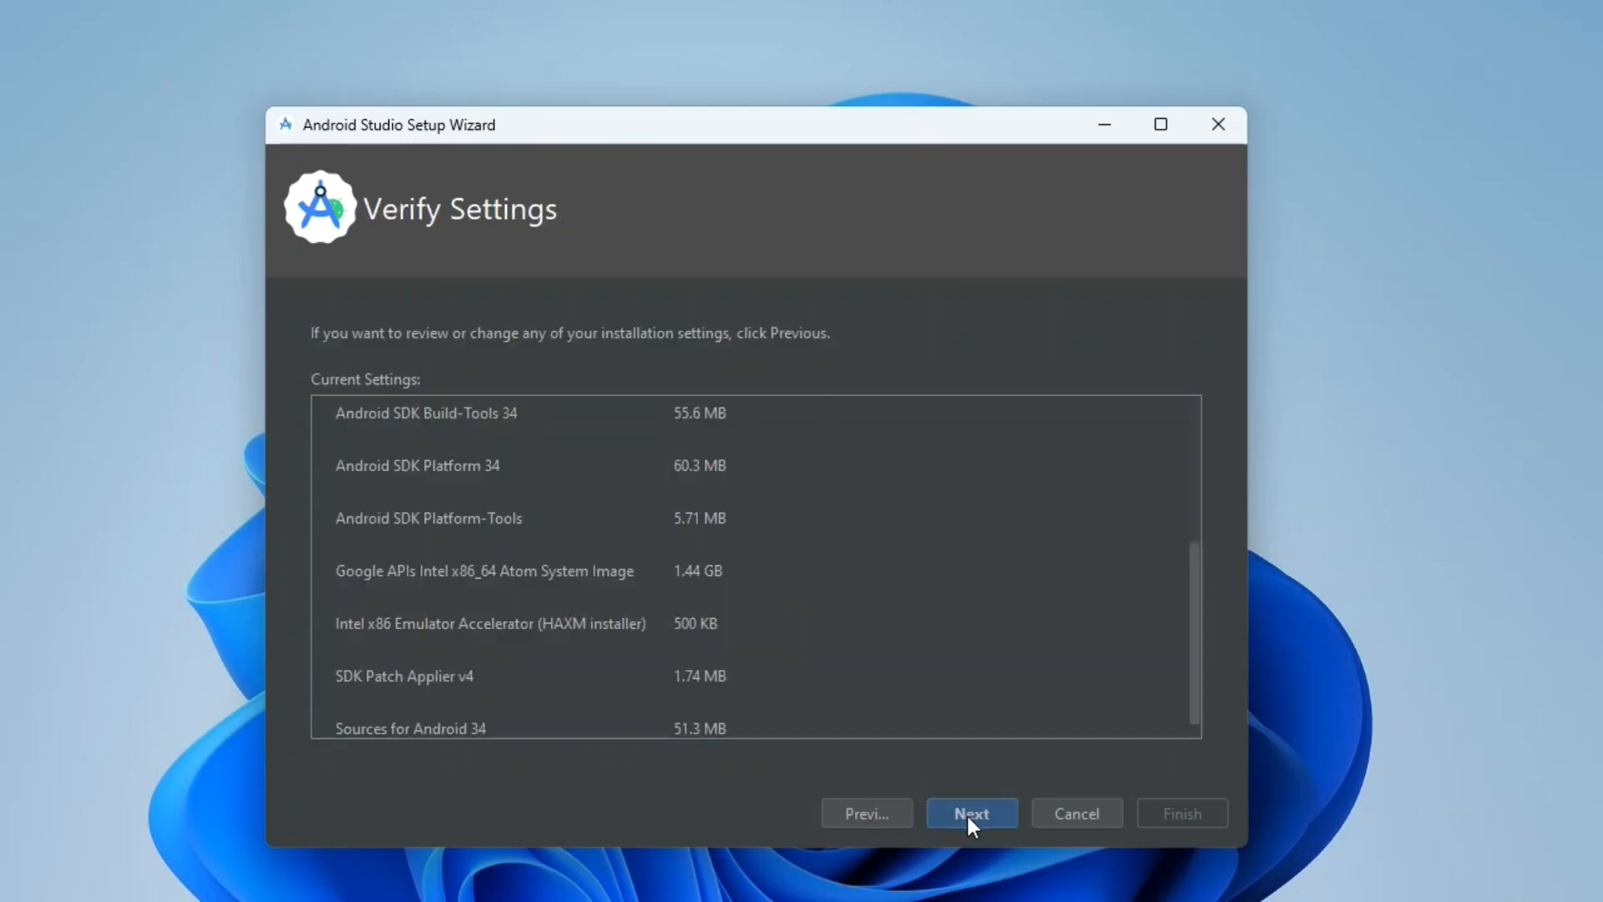
{"action": "left_click", "coordinate": [969, 815]}
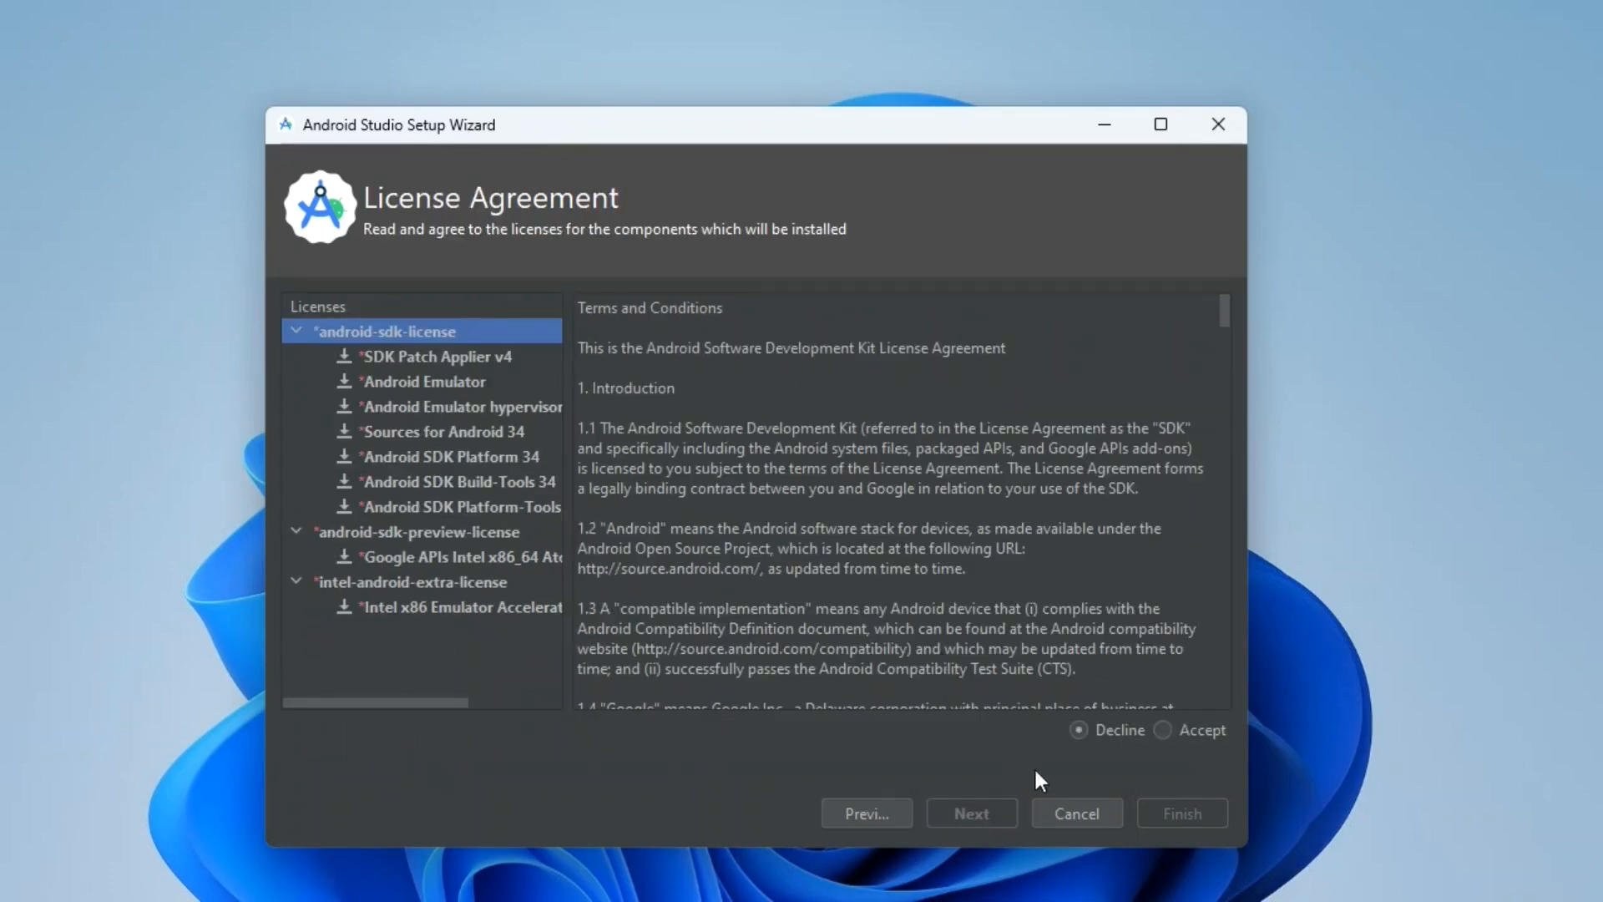
Accept the Android SDK, SDK preview and Intel extra licenses, download the components, and finish the setup wizard.
{"action": "left_click", "coordinate": [1171, 728]}
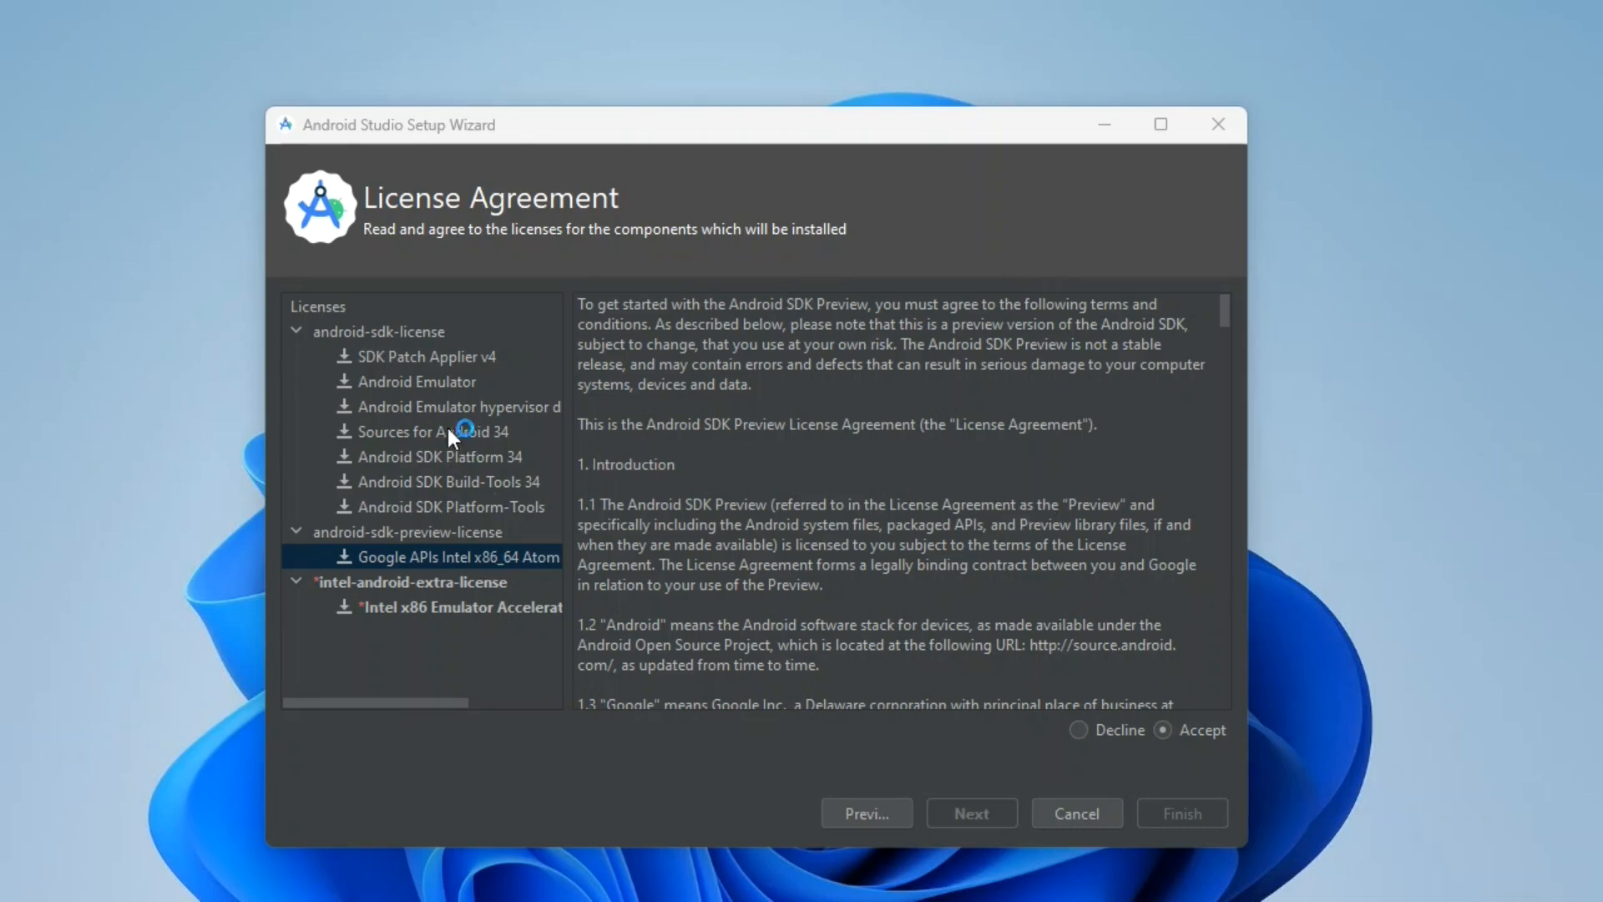
{"action": "left_click", "coordinate": [431, 339]}
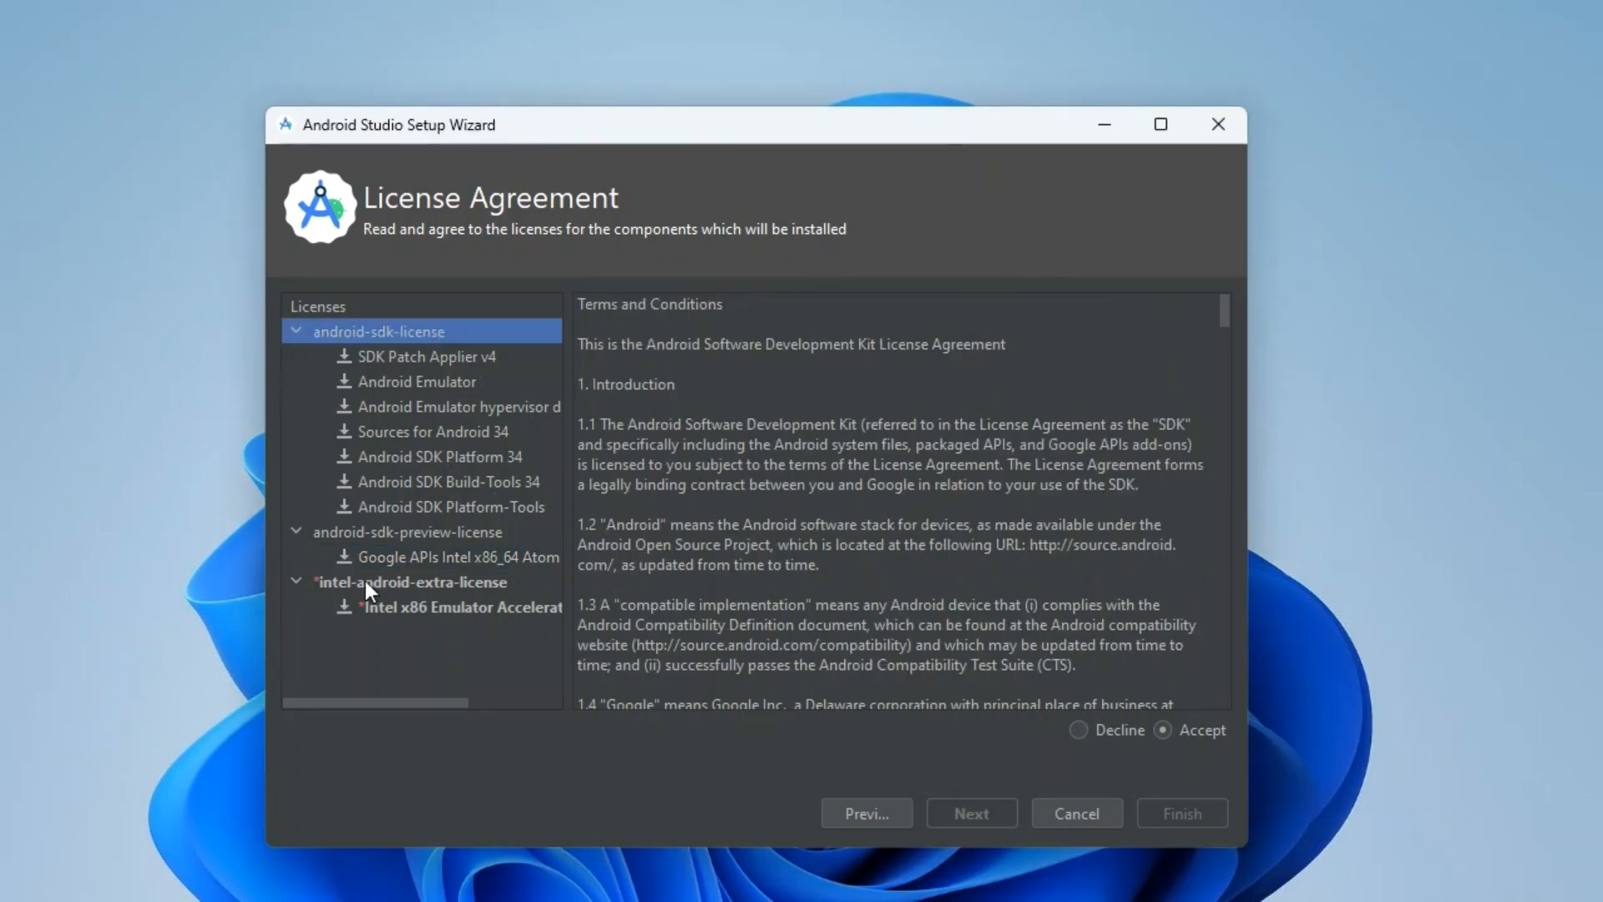
{"action": "left_click", "coordinate": [434, 557]}
{"action": "left_click", "coordinate": [389, 607]}
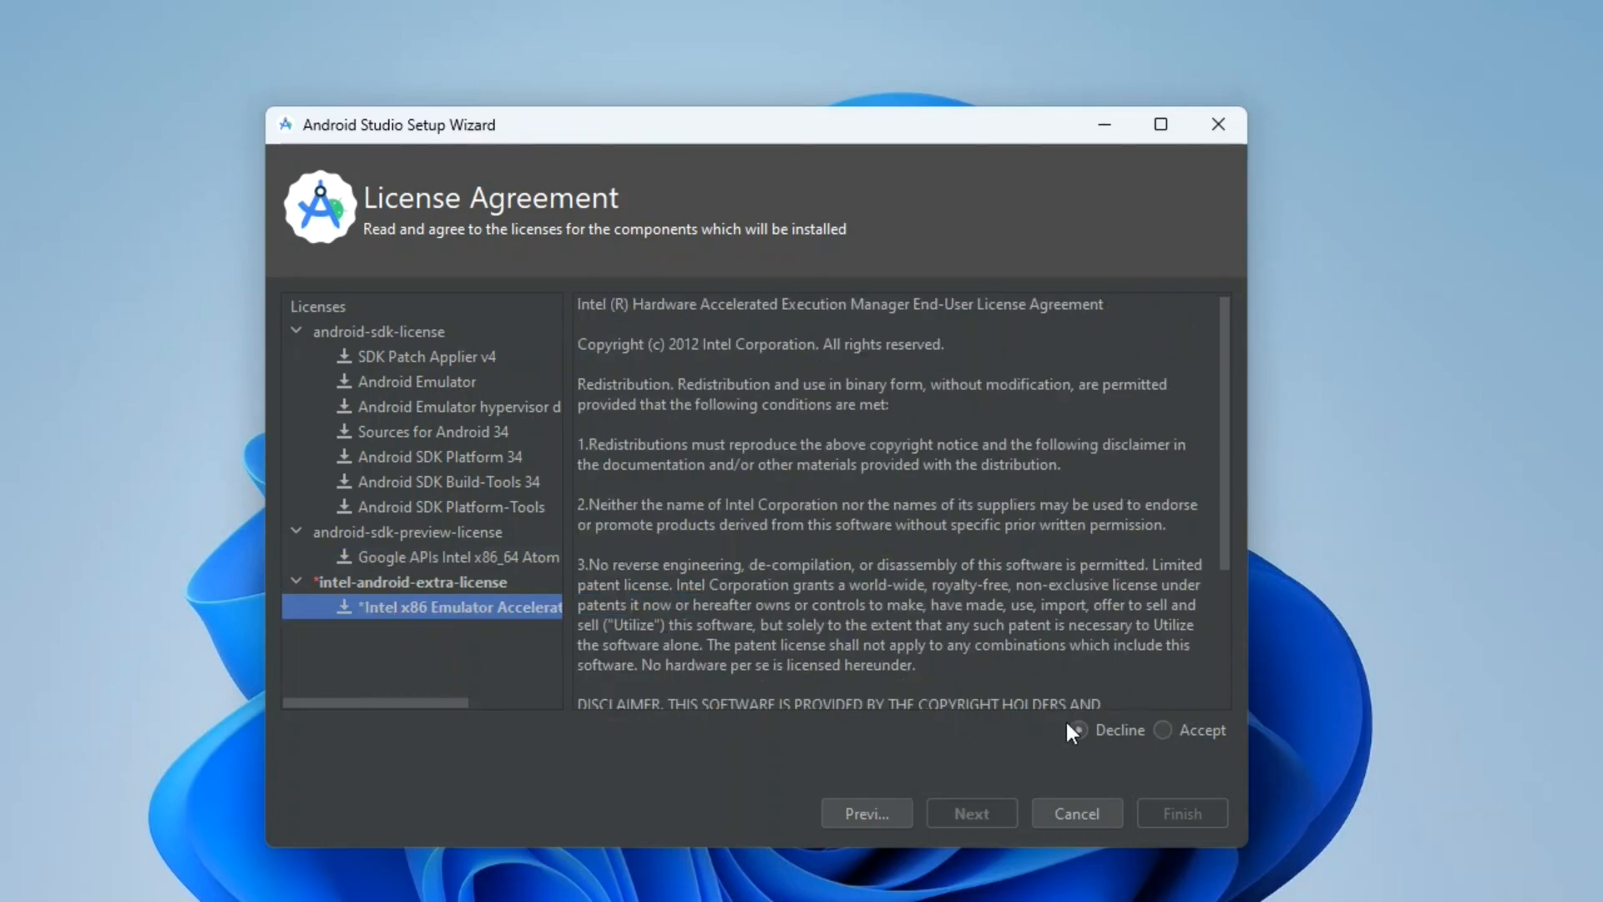
{"action": "left_click", "coordinate": [1163, 730]}
{"action": "left_click", "coordinate": [1186, 814]}
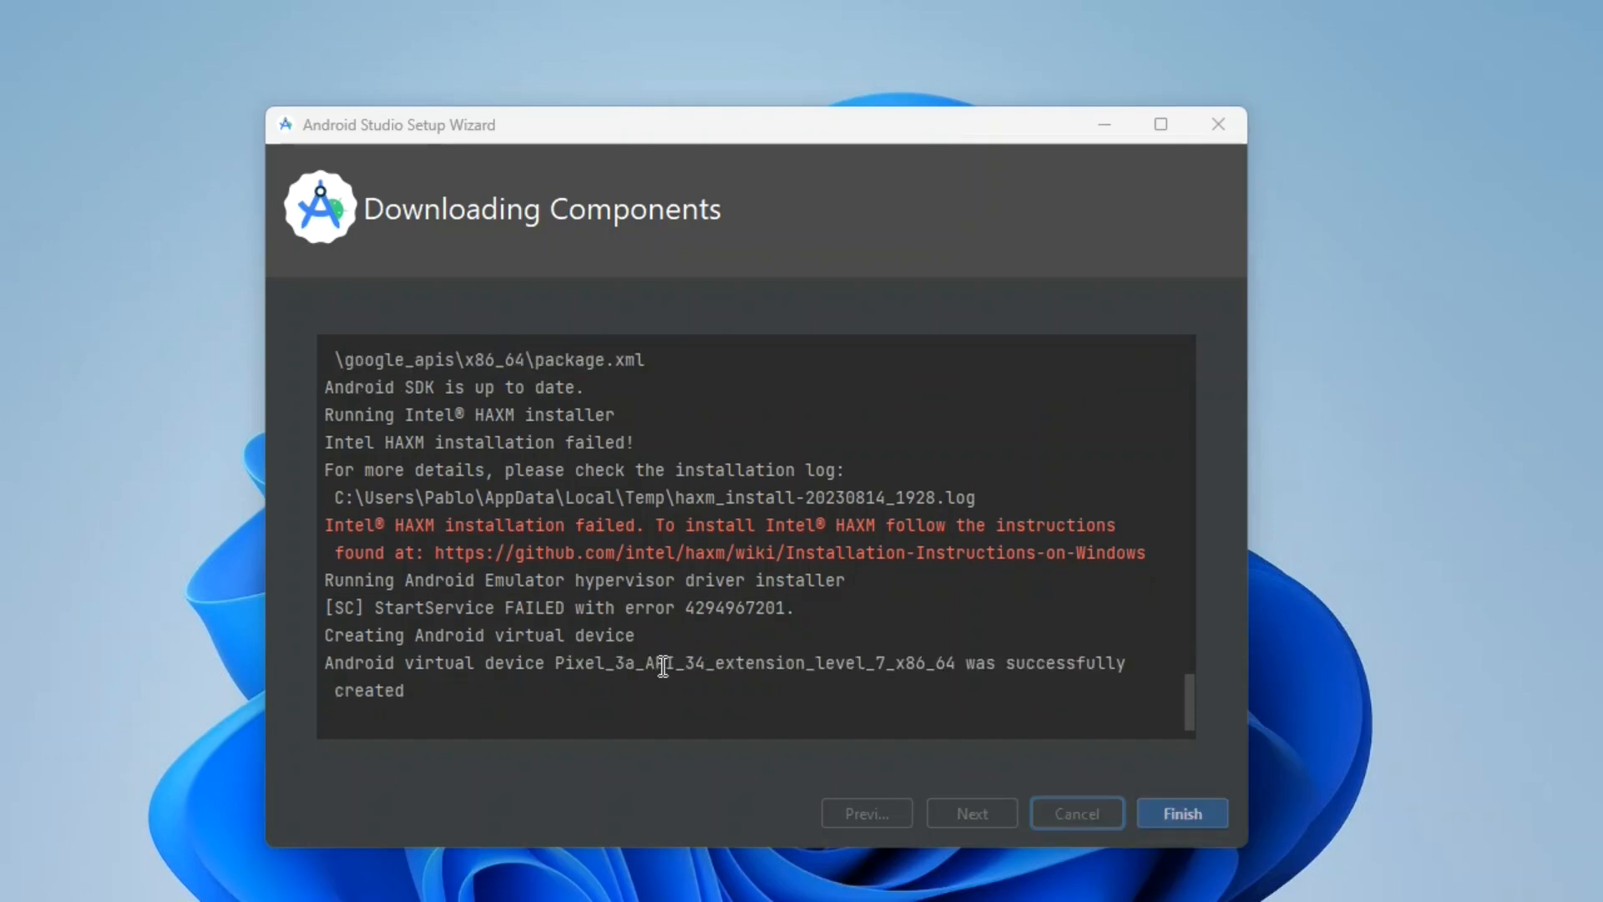
{"action": "left_click", "coordinate": [1190, 817]}
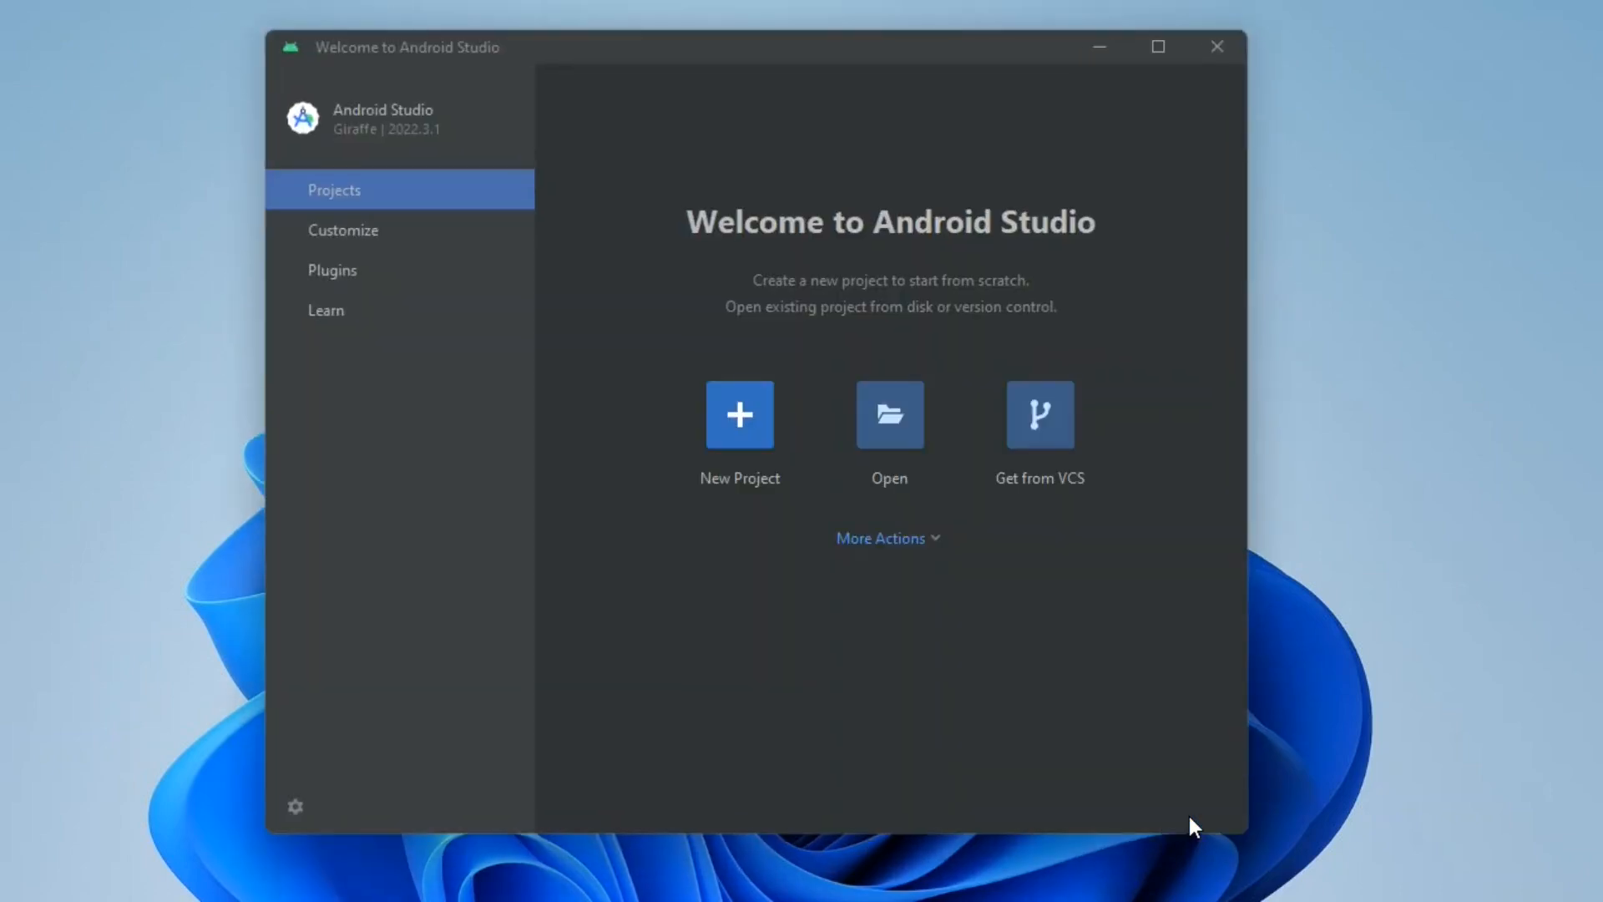
Start getting a project from version control, and switch to the browser to copy the HTTPS clone URL of GitHub's androidExamples repository.
{"action": "left_click", "coordinate": [1046, 414]}
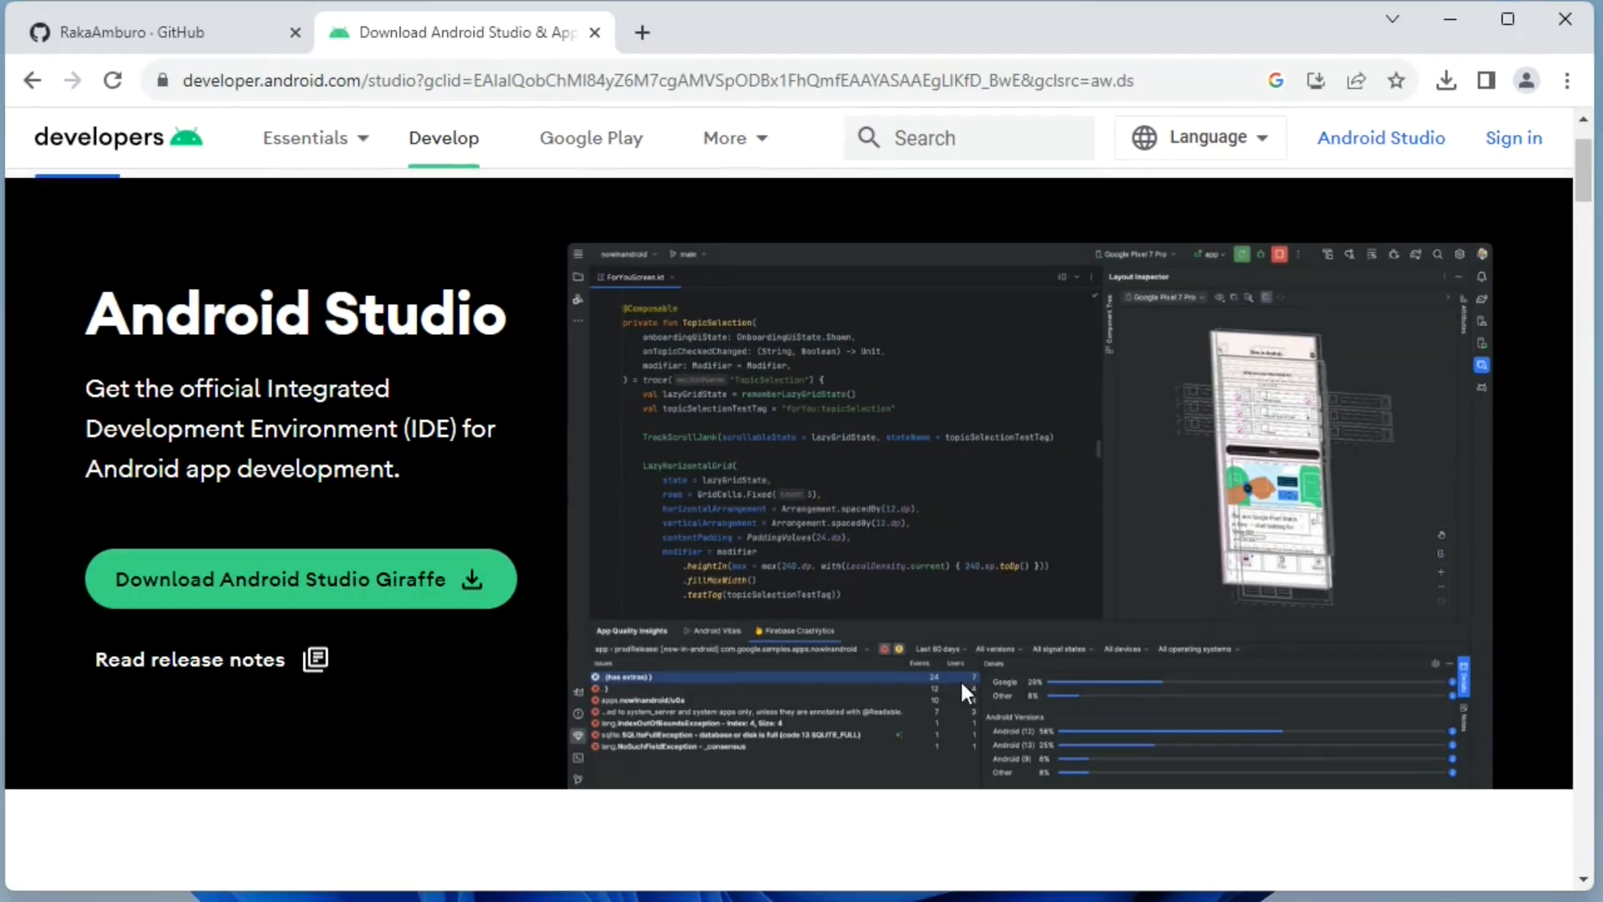
{"action": "left_click", "coordinate": [182, 47]}
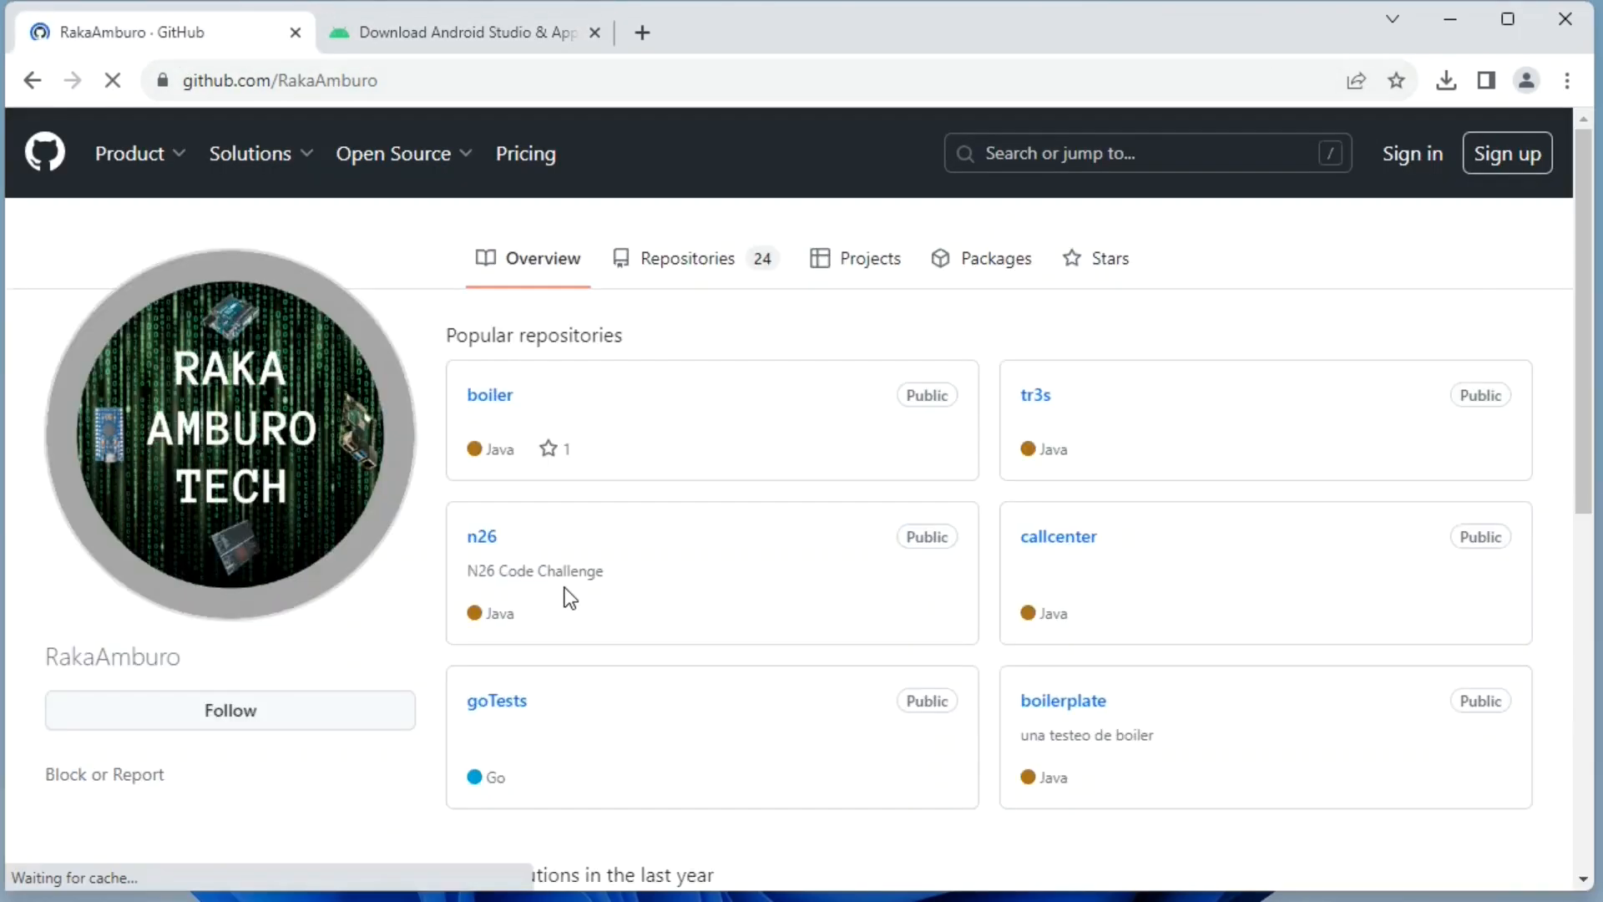
{"action": "left_click", "coordinate": [718, 260]}
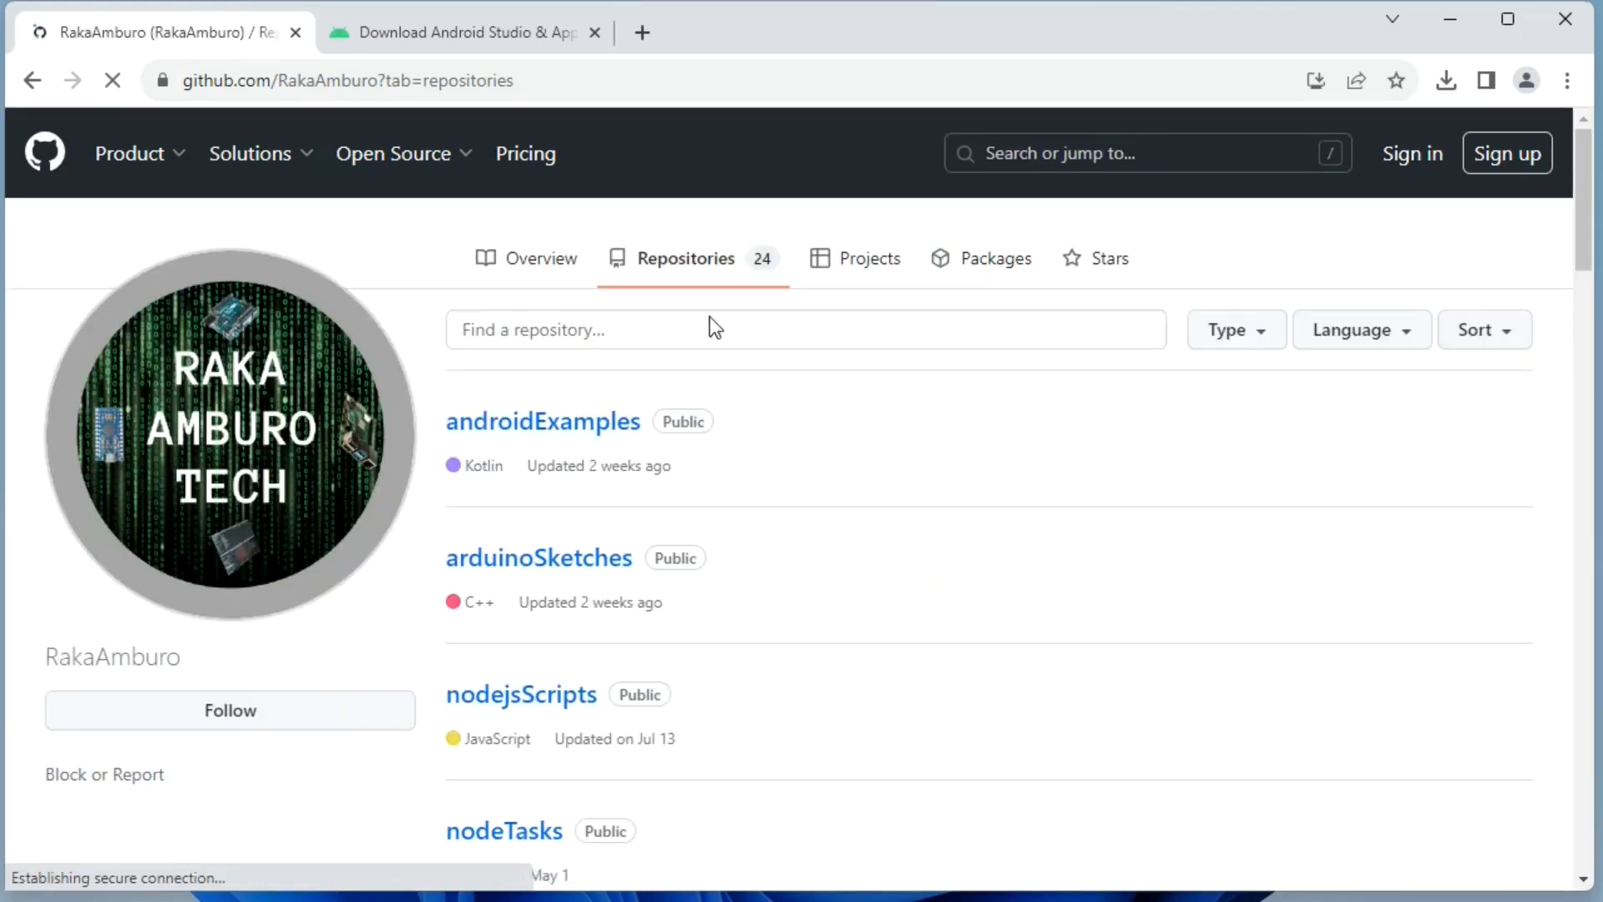
{"action": "left_click", "coordinate": [595, 423]}
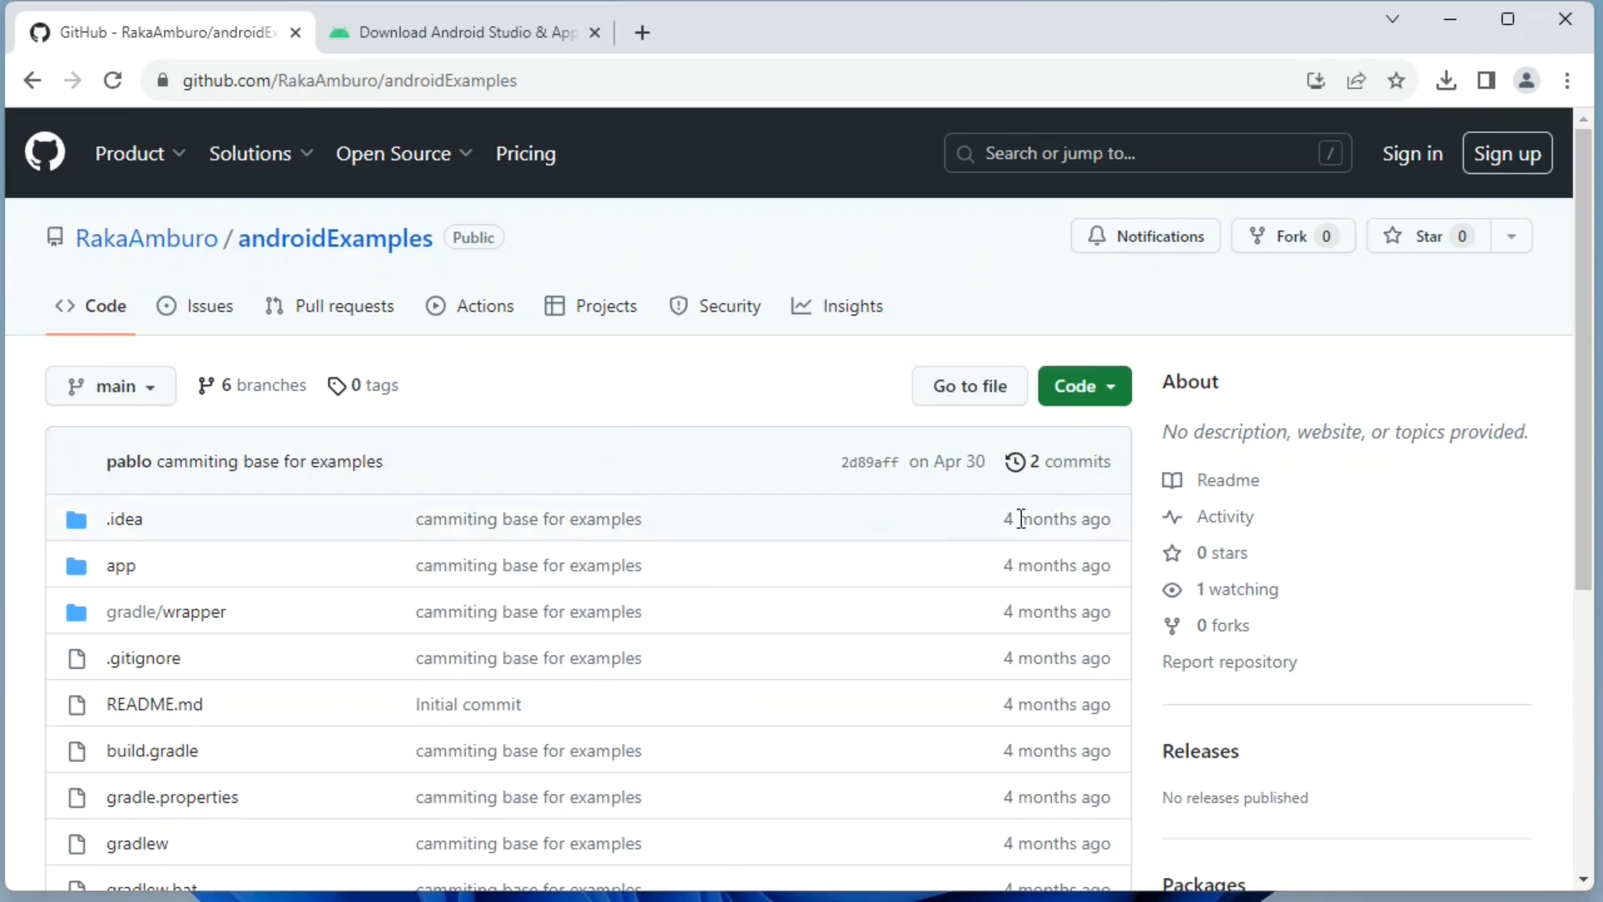
{"action": "left_click", "coordinate": [1113, 395]}
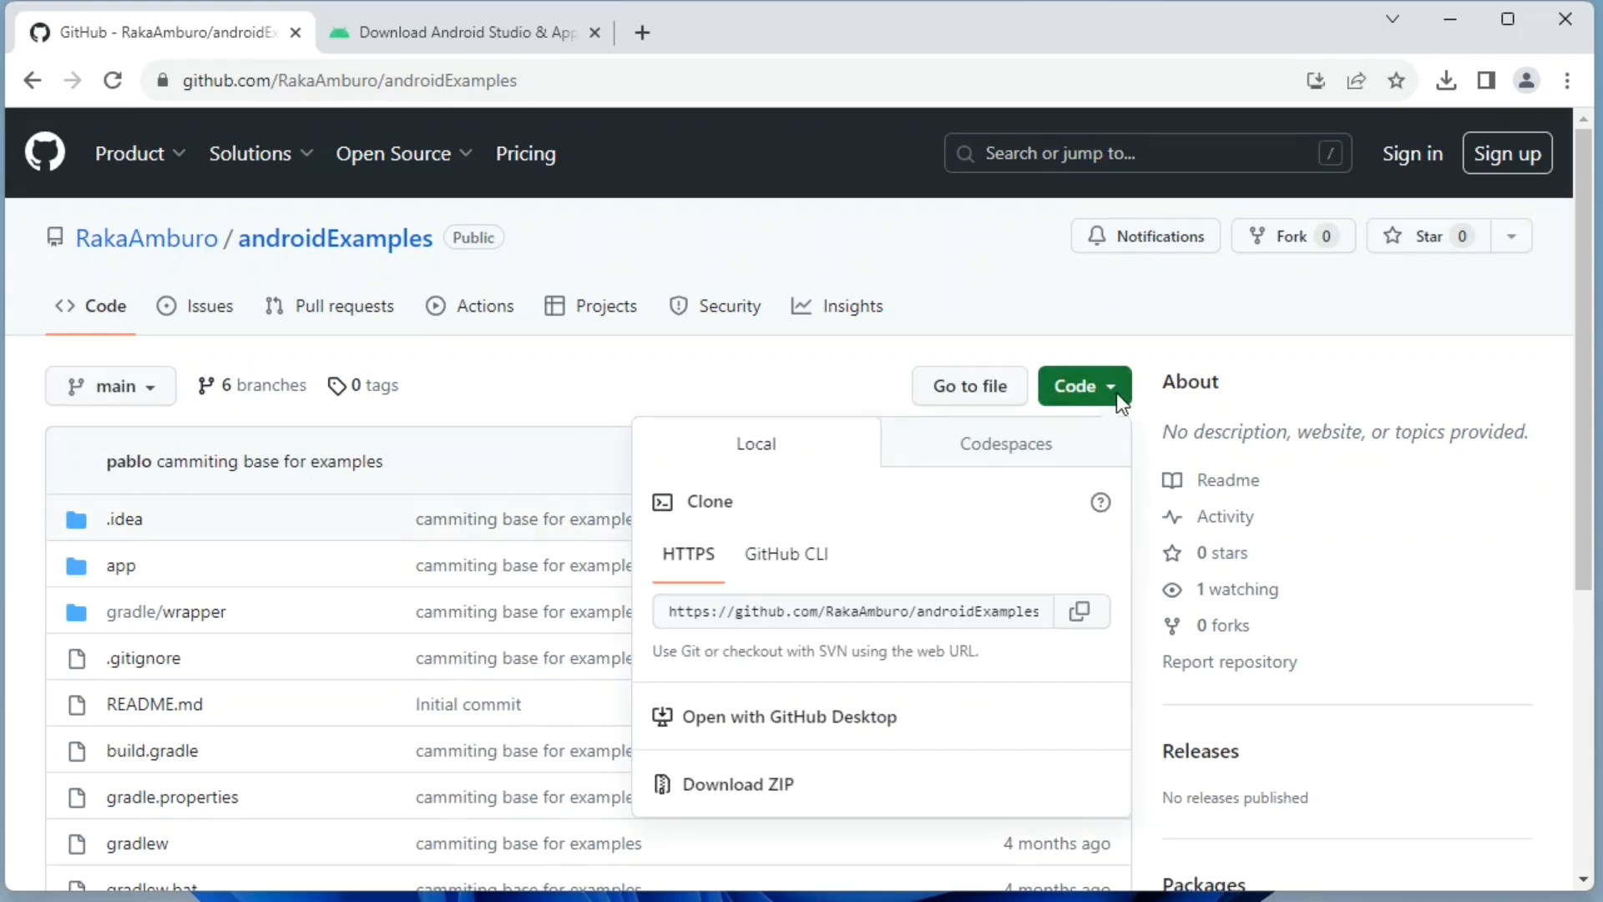
{"action": "left_click", "coordinate": [1086, 618]}
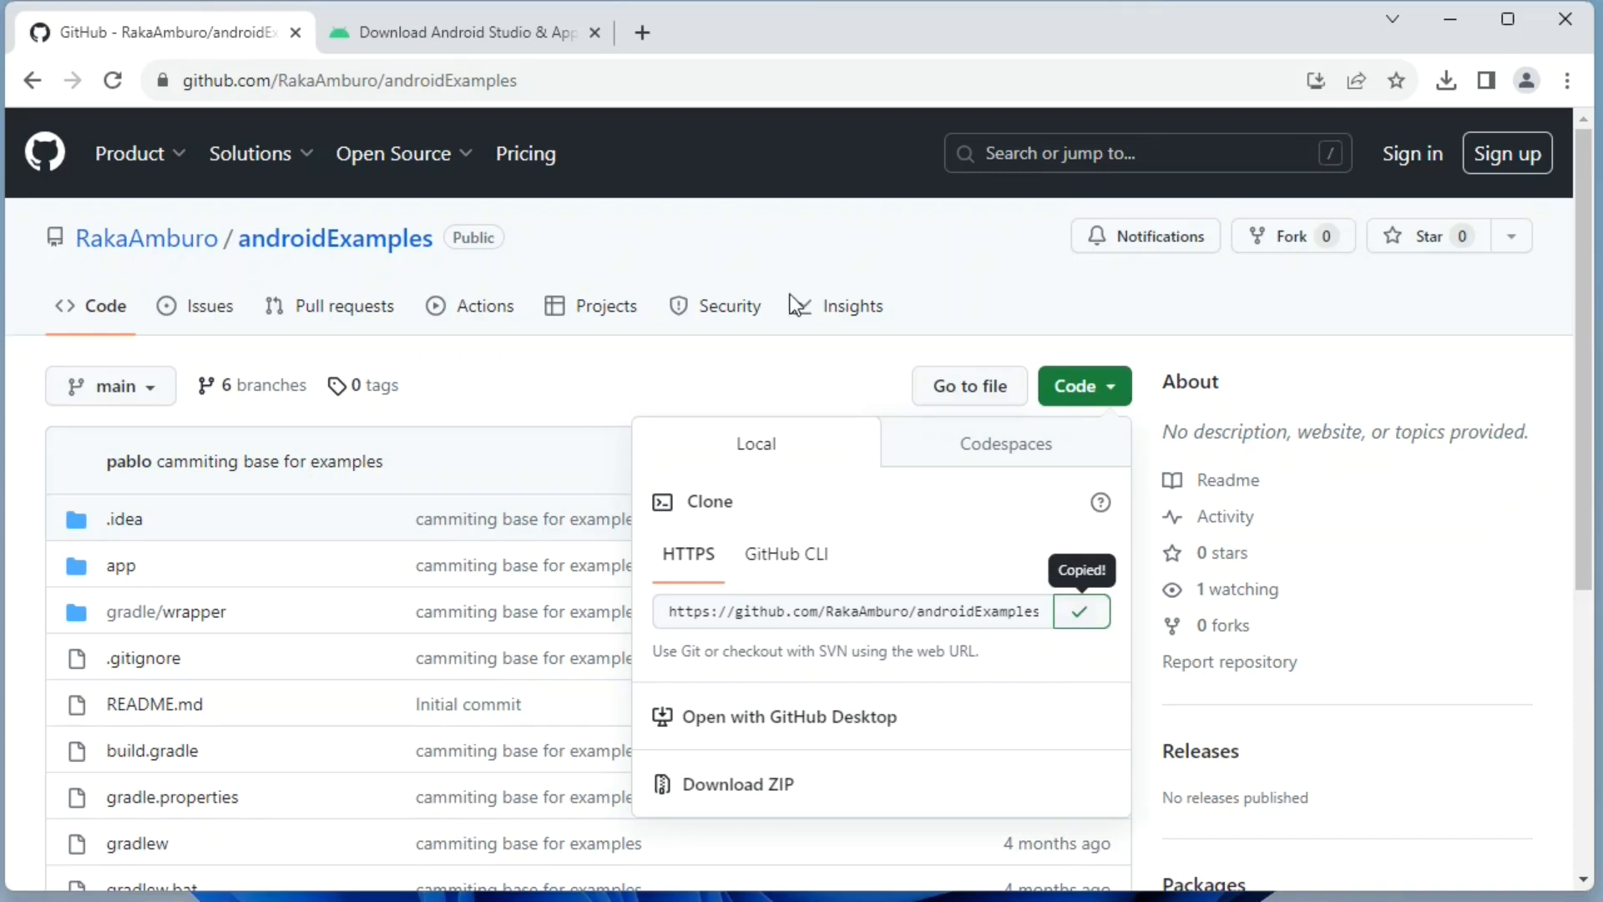
Return to Android Studio, enter the copied androidExamples.git address as the repository URL, and download and install Git.
{"action": "left_click", "coordinate": [1077, 814]}
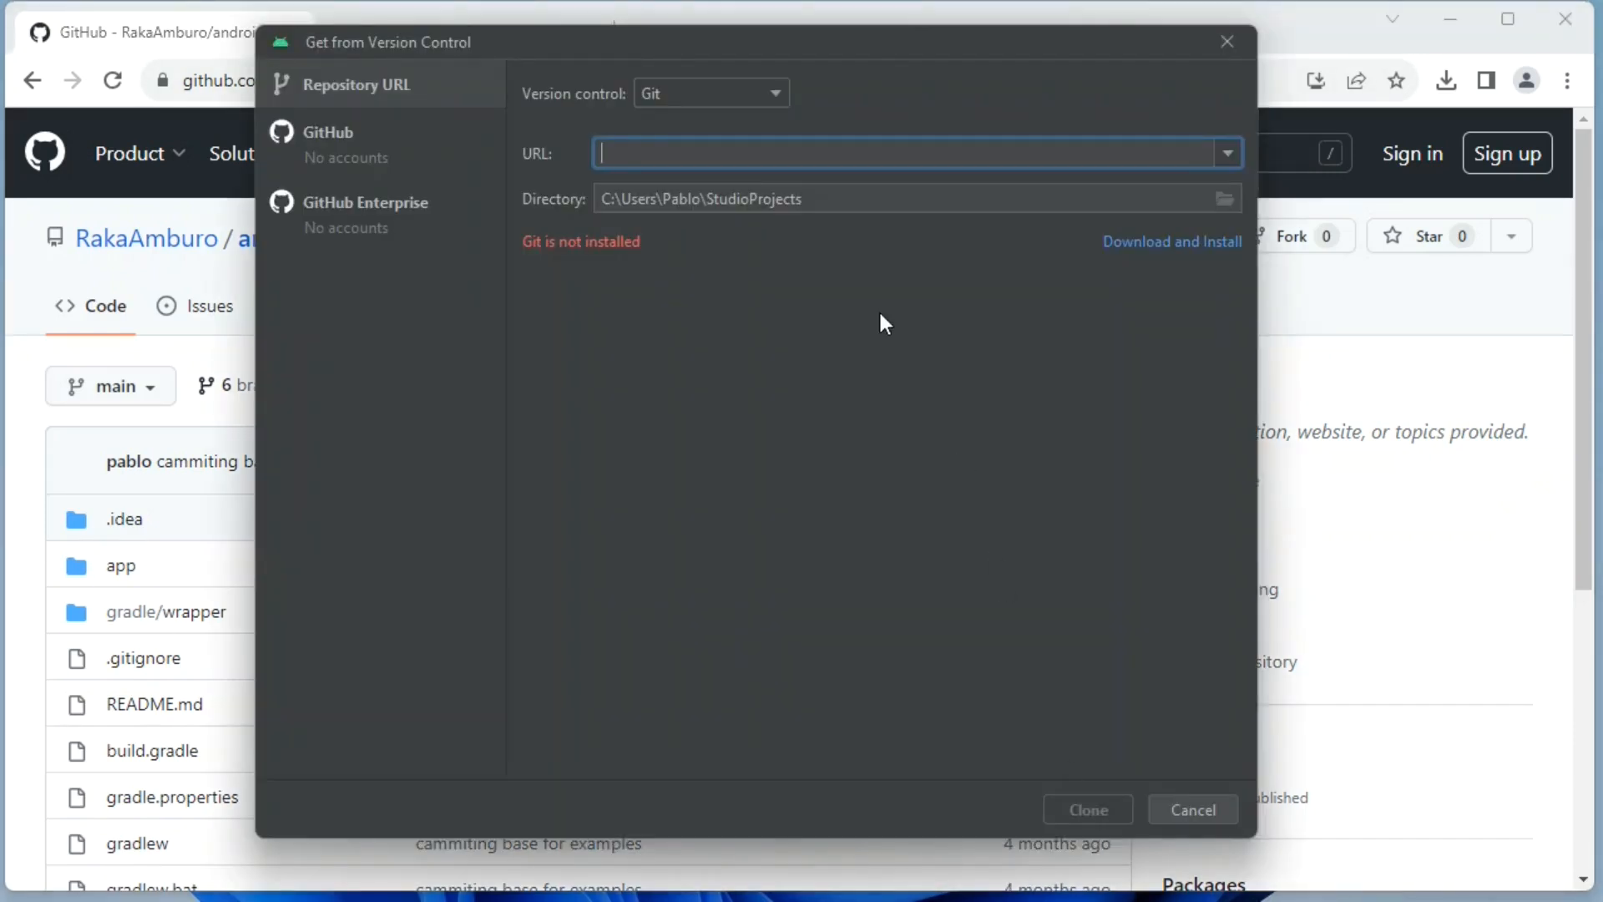
{"action": "key", "text": "ctrl+v"}
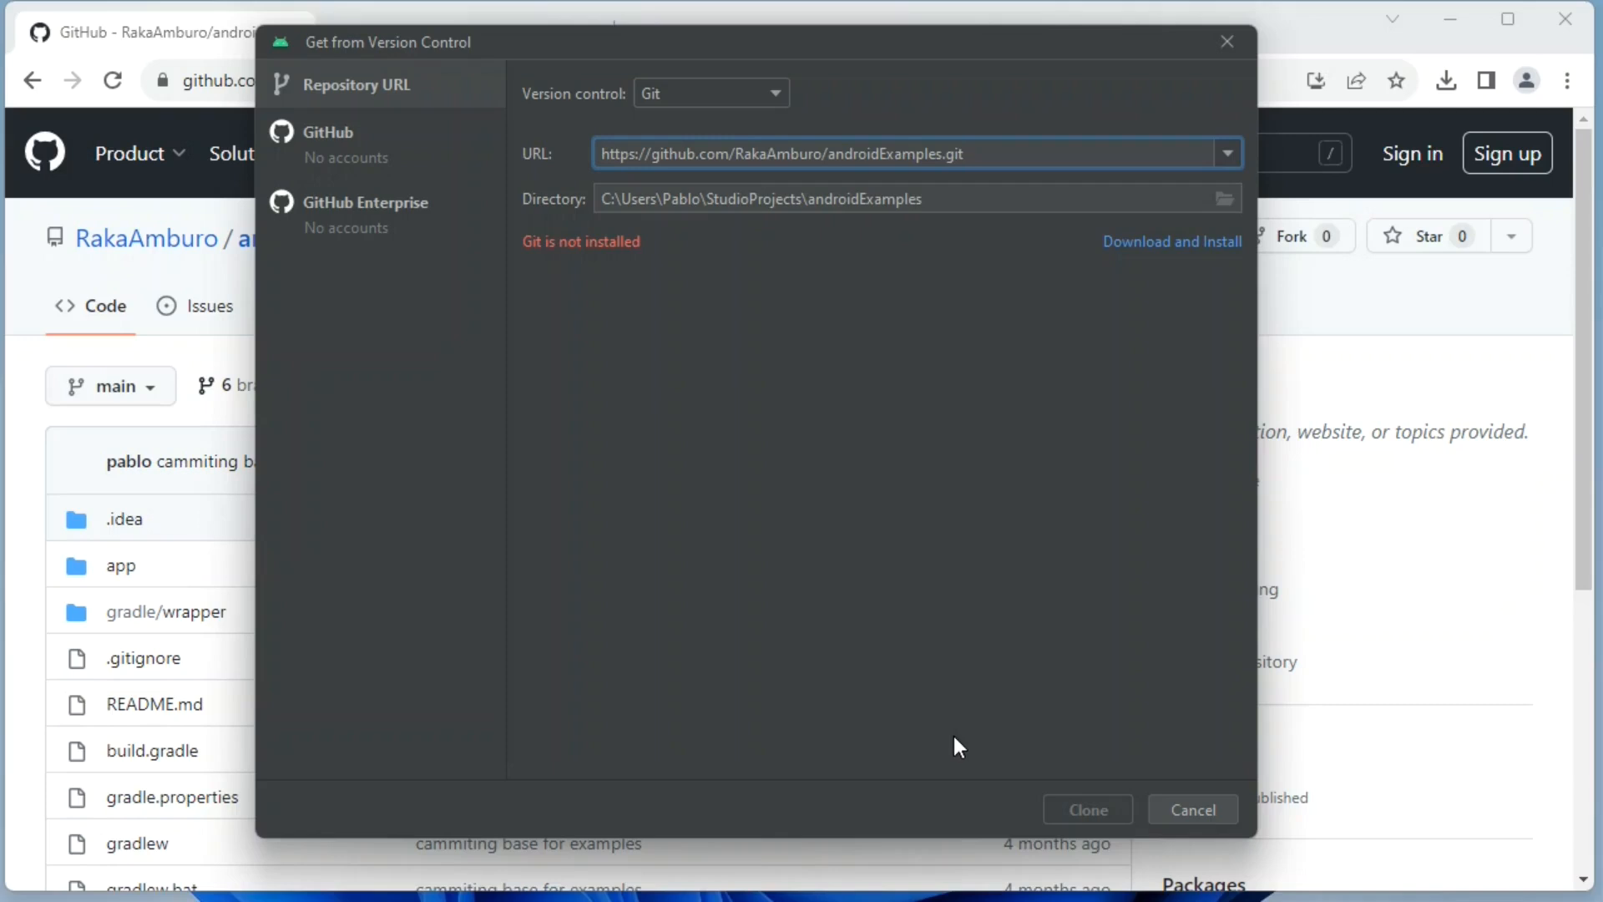
{"action": "left_click", "coordinate": [359, 160]}
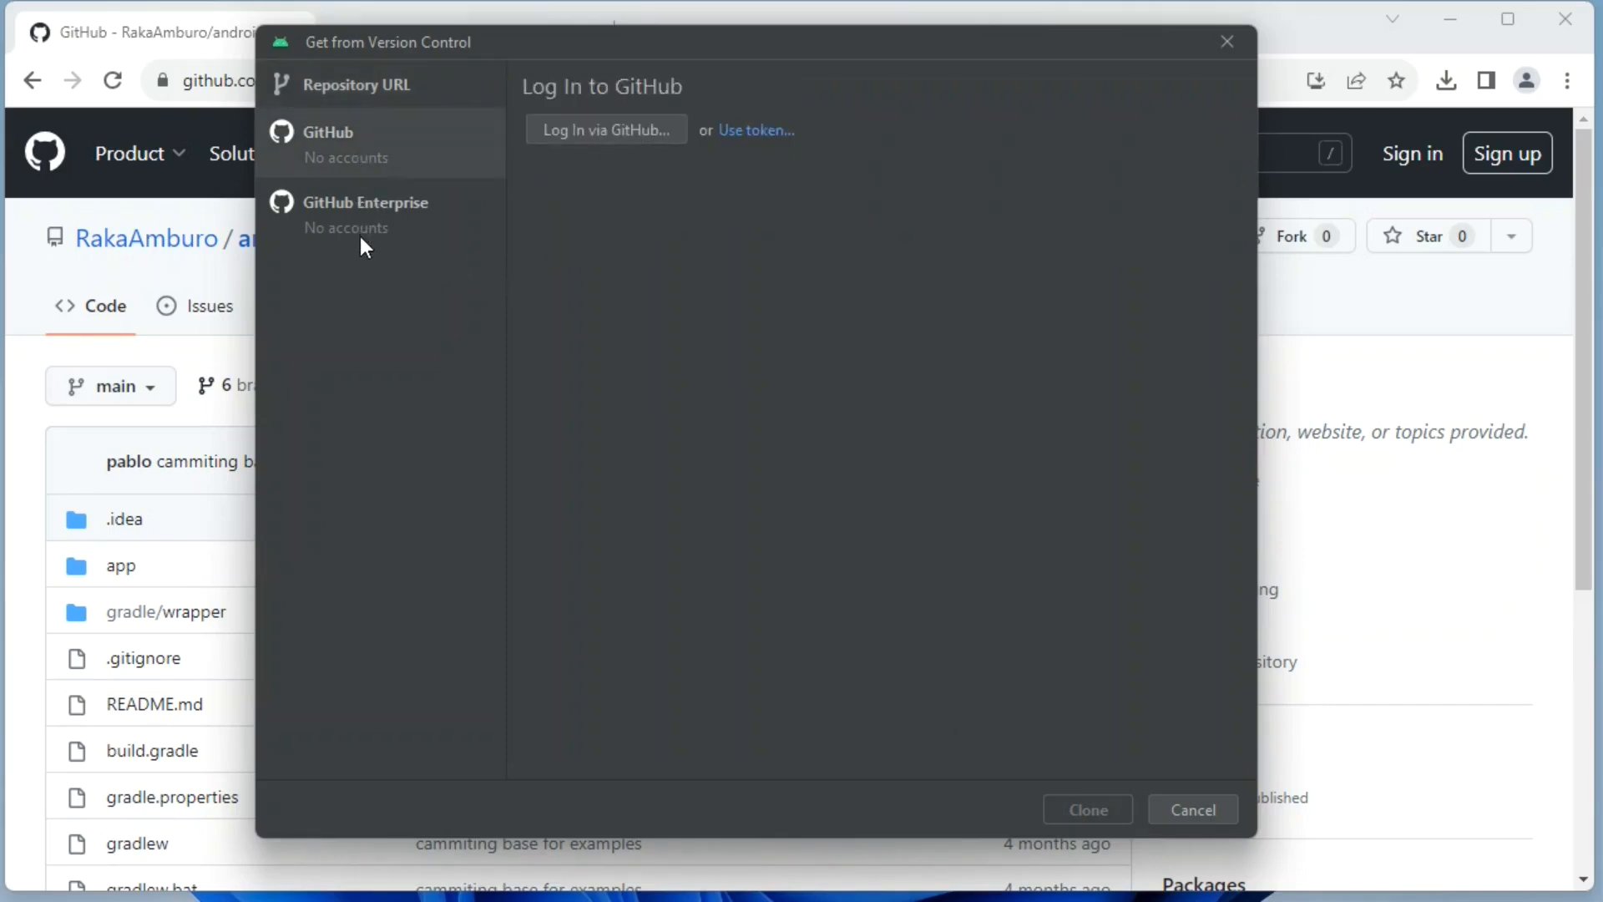
{"action": "left_click", "coordinate": [386, 89]}
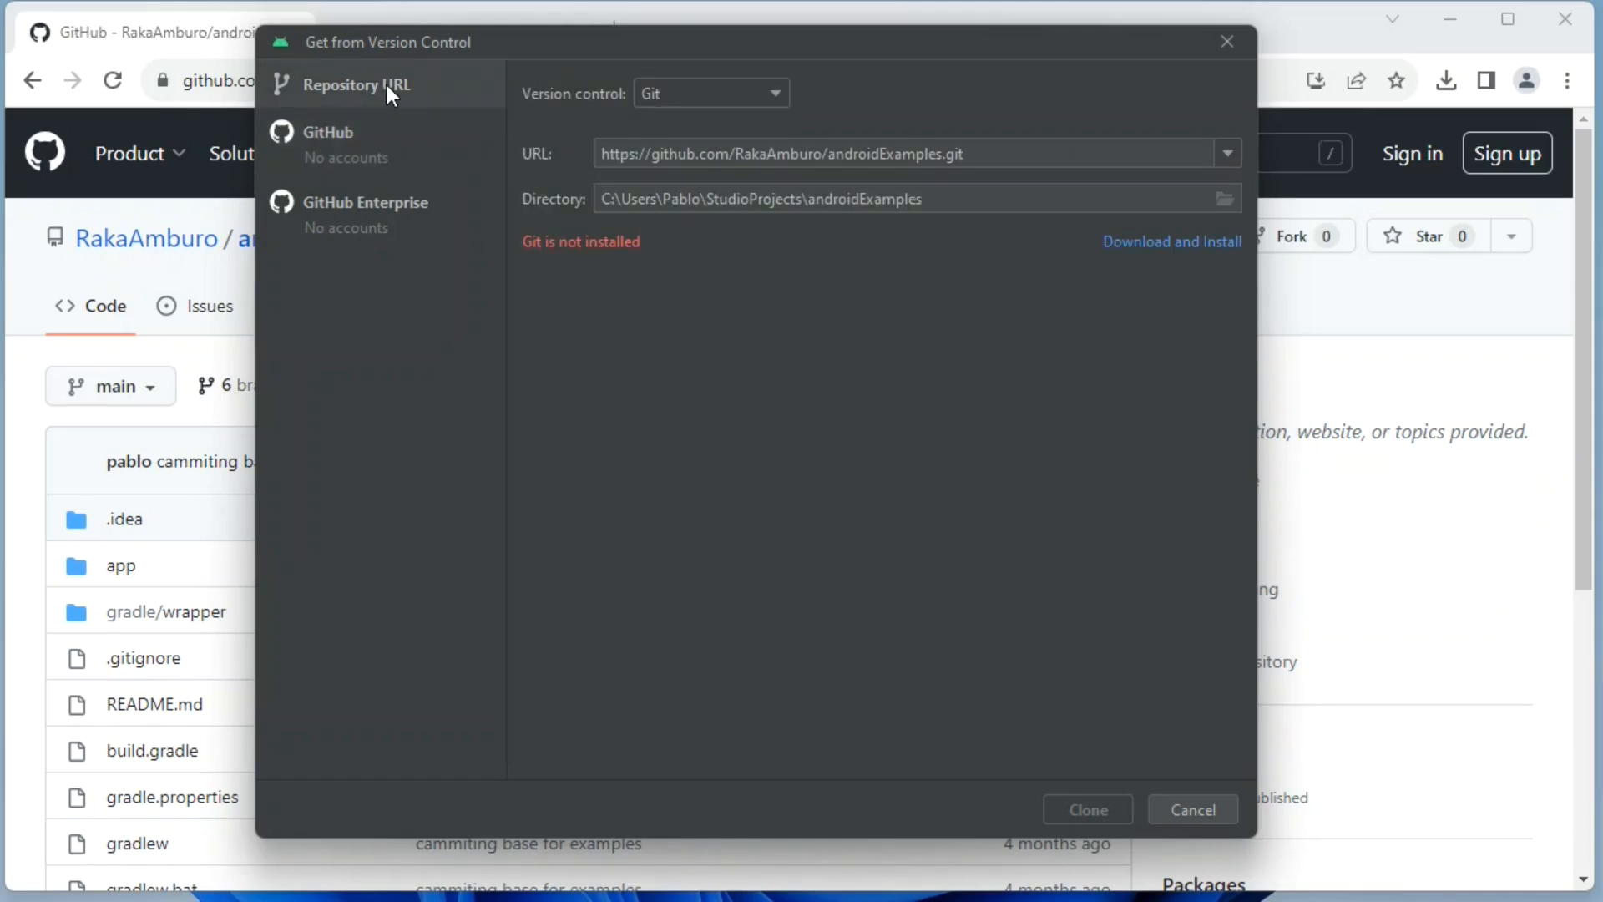
{"action": "left_click", "coordinate": [1186, 250]}
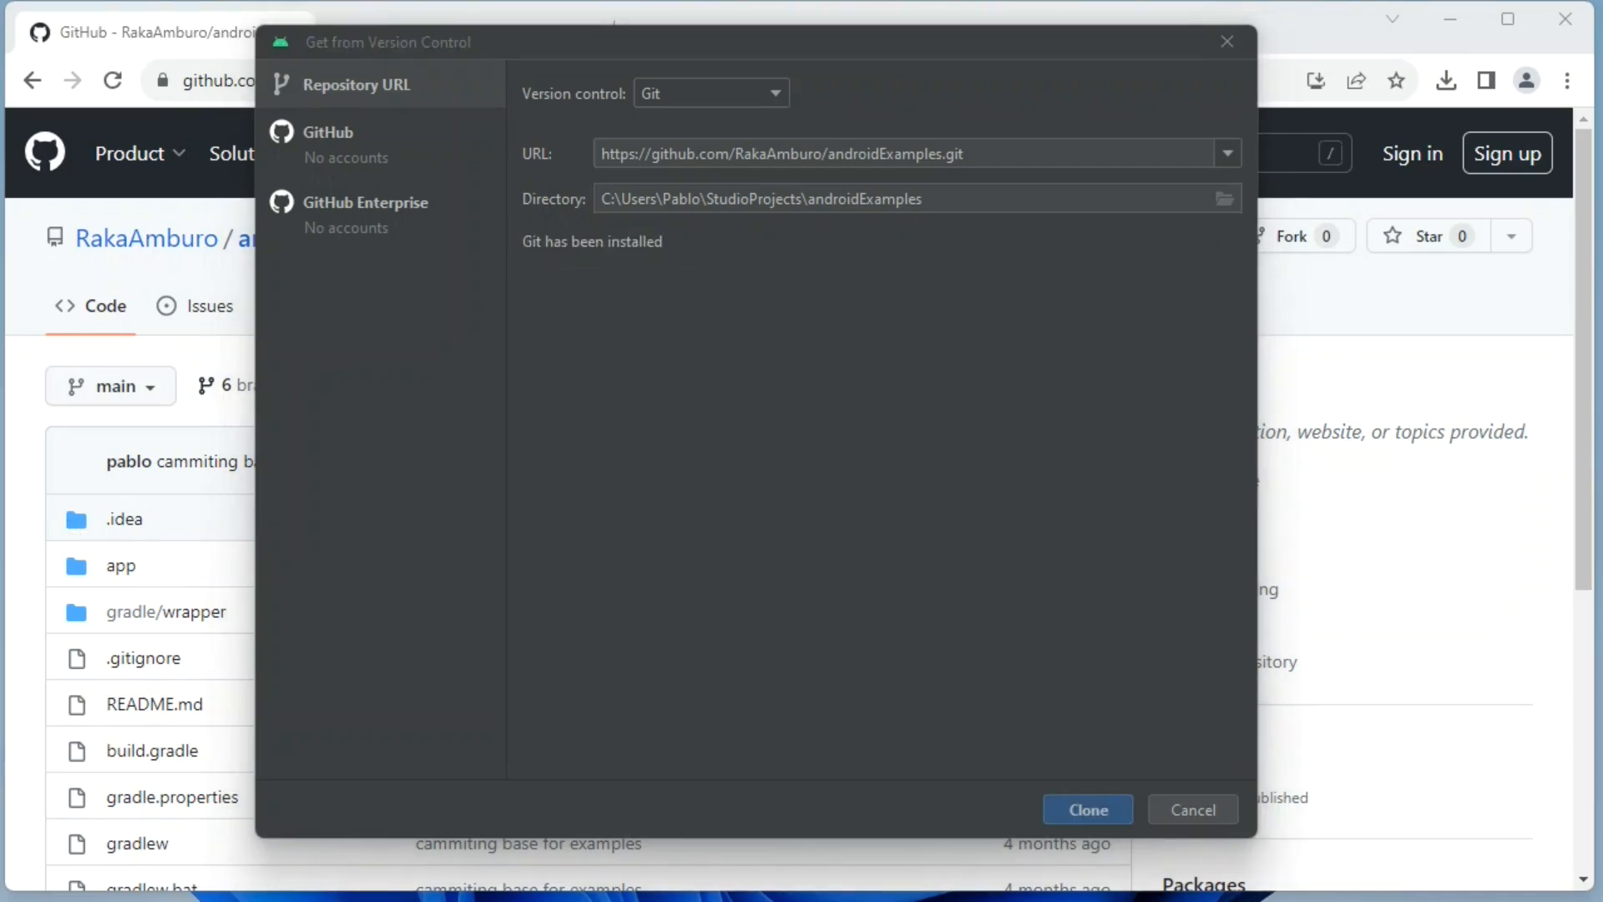
Clone the androidExamples repository into the StudioProjects folder and widen the welcome window on both sides.
{"action": "left_click", "coordinate": [1089, 809]}
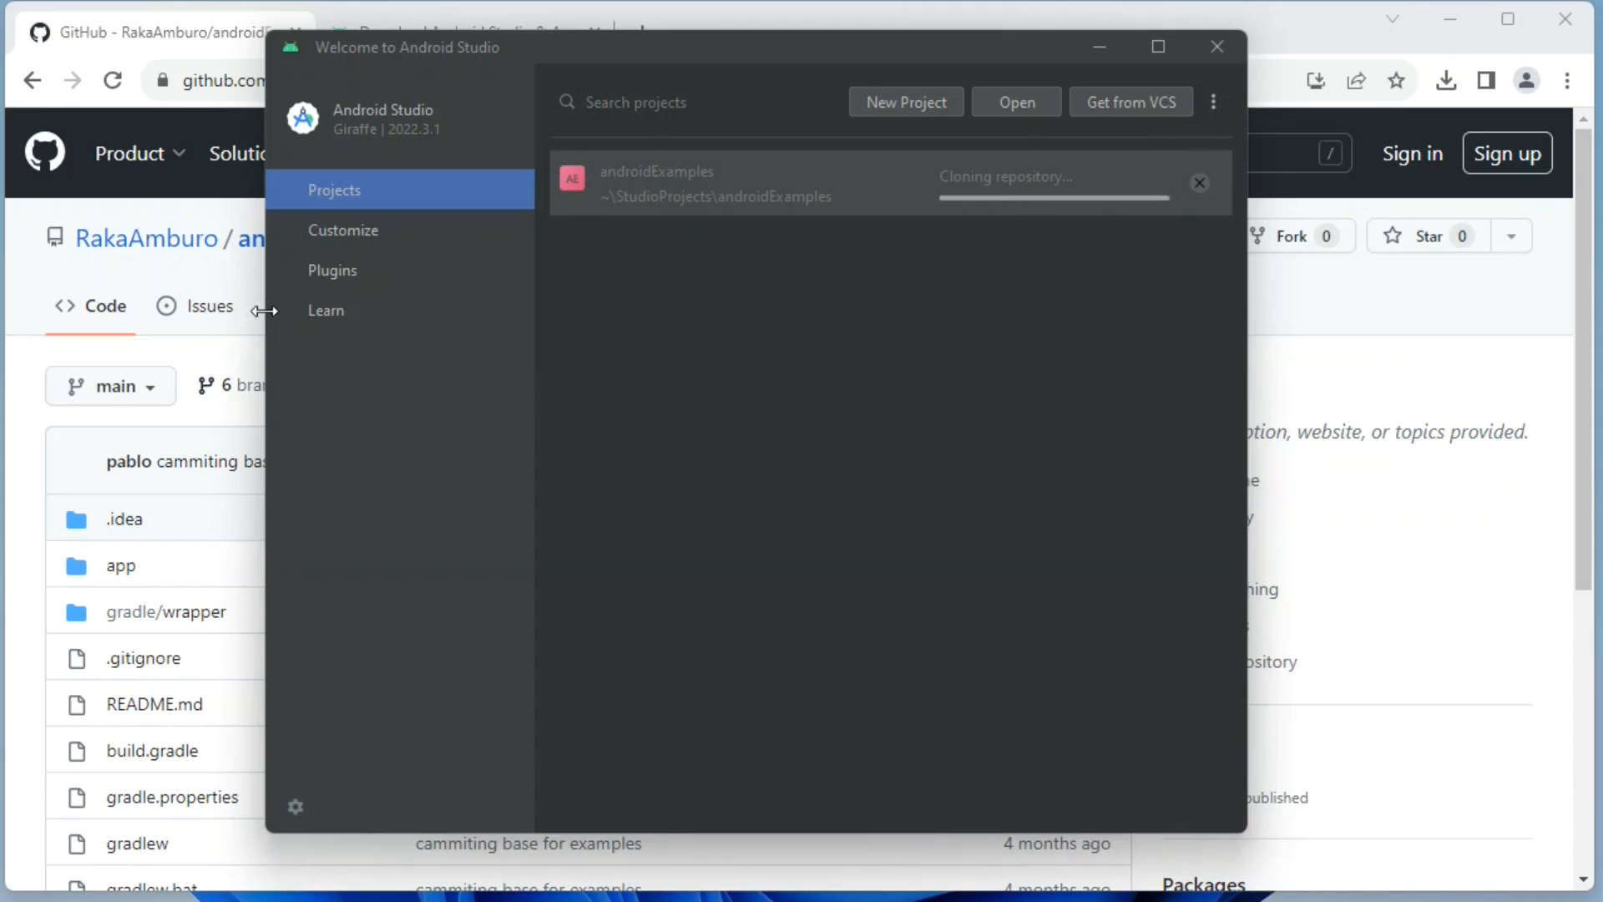
{"action": "left_click_drag", "start_coordinate": [257, 309], "coordinate": [40, 311]}
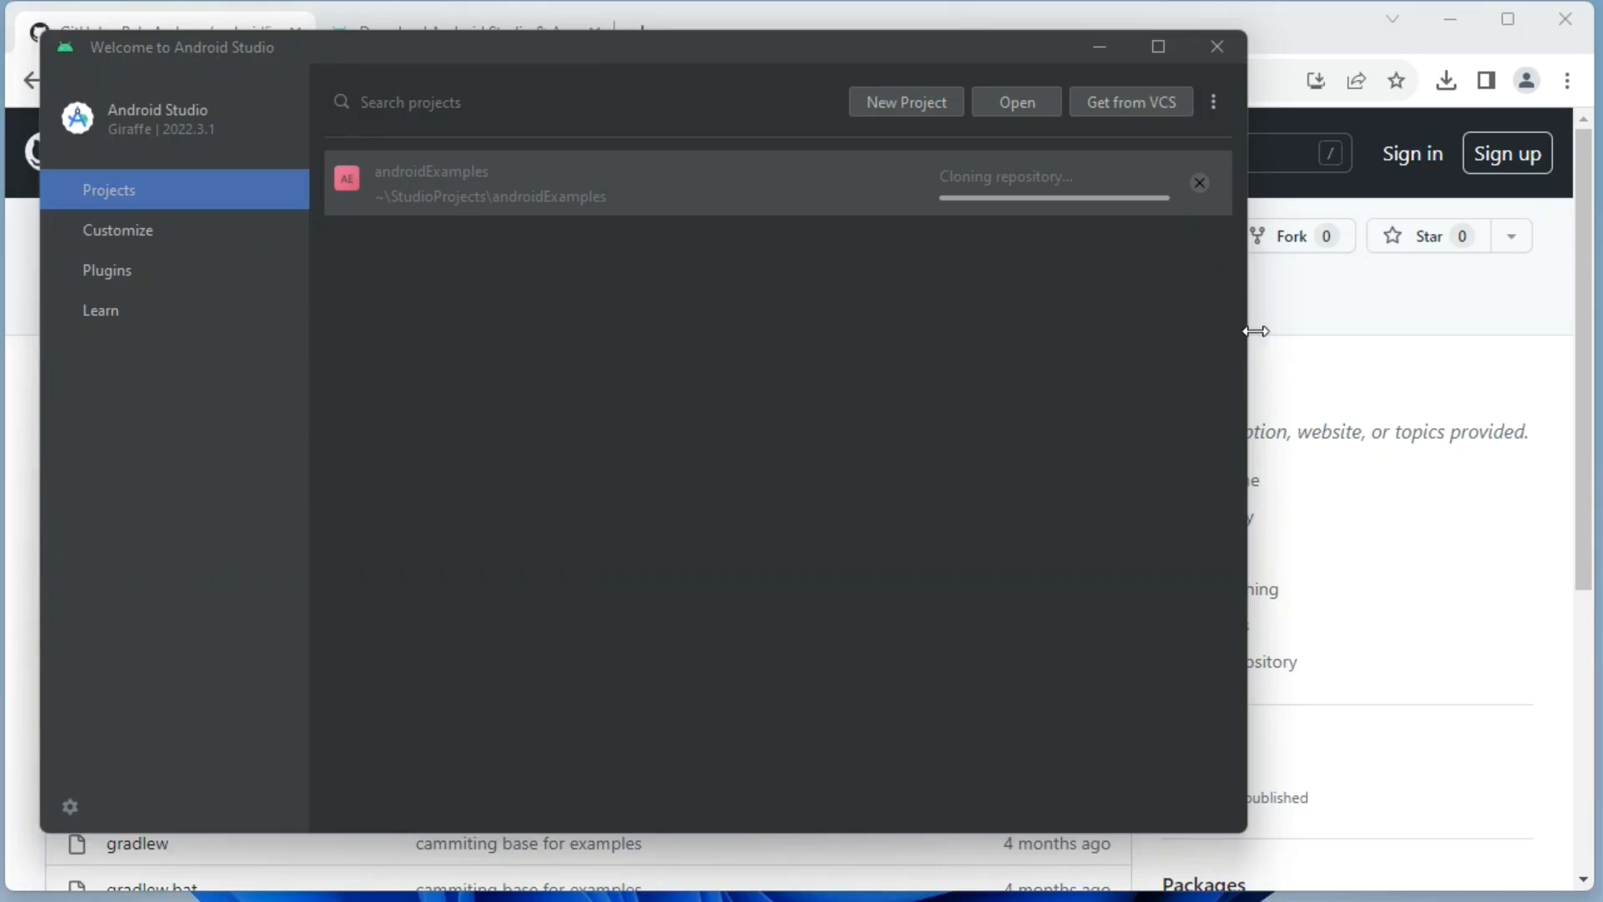
{"action": "left_click_drag", "start_coordinate": [1248, 267], "coordinate": [1560, 268]}
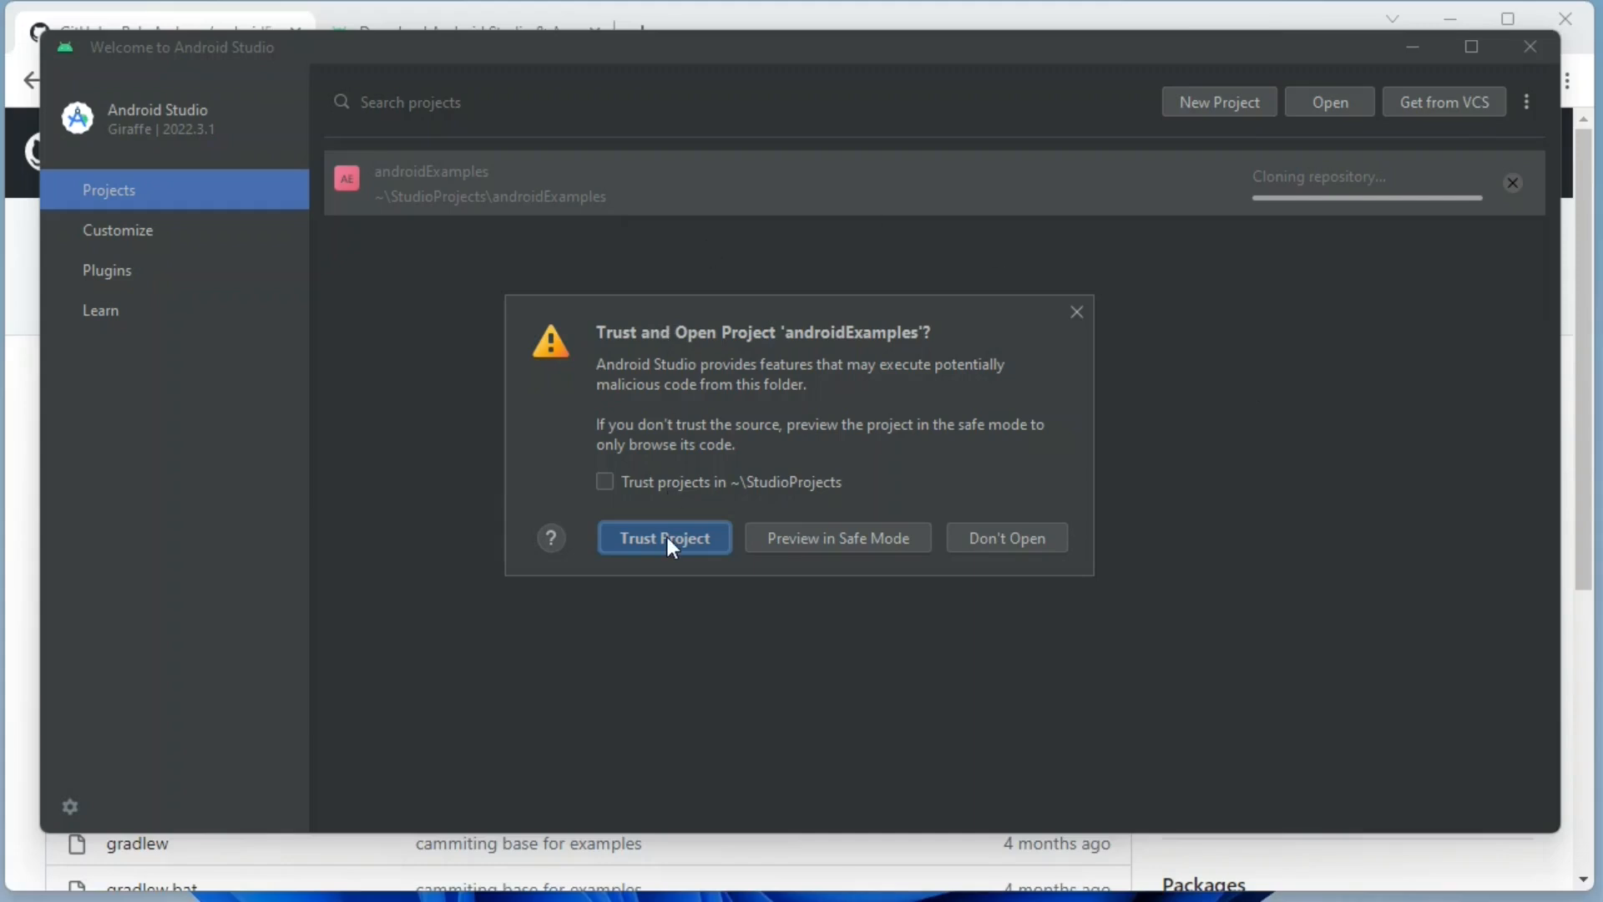
Trust the androidExamples project and allow adb through Windows Defender Firewall on public networks.
{"action": "left_click", "coordinate": [668, 537]}
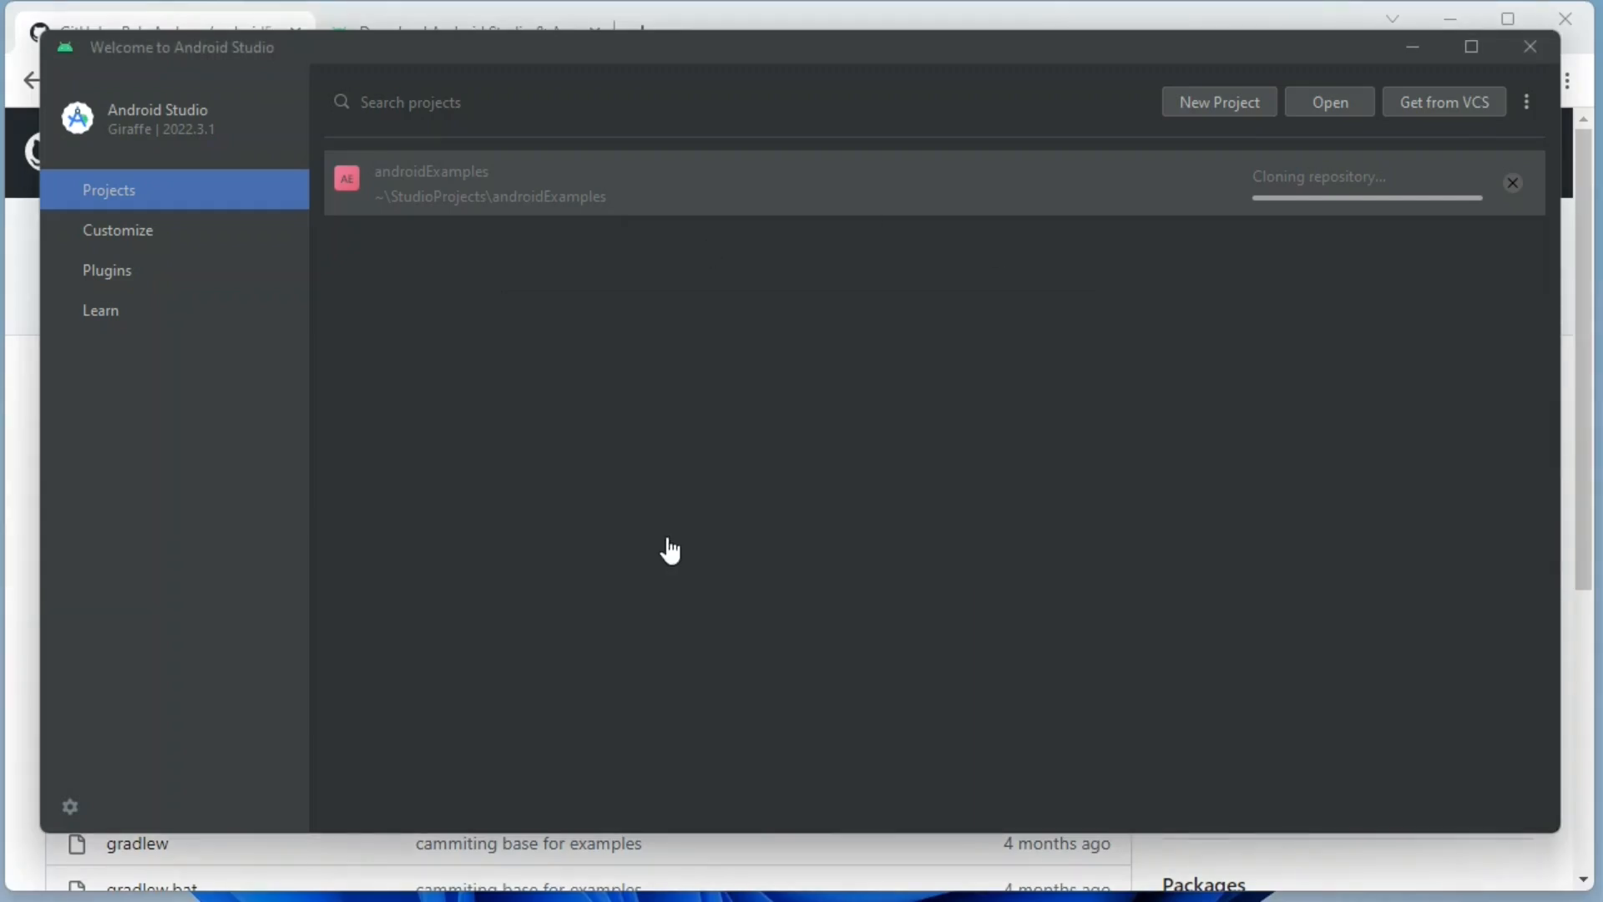
{"action": "mouse_move", "coordinate": [19, 172]}
{"action": "left_mouse_down"}
{"action": "mouse_move", "coordinate": [52, 174]}
{"action": "mouse_move", "coordinate": [35, 192]}
{"action": "left_mouse_up"}
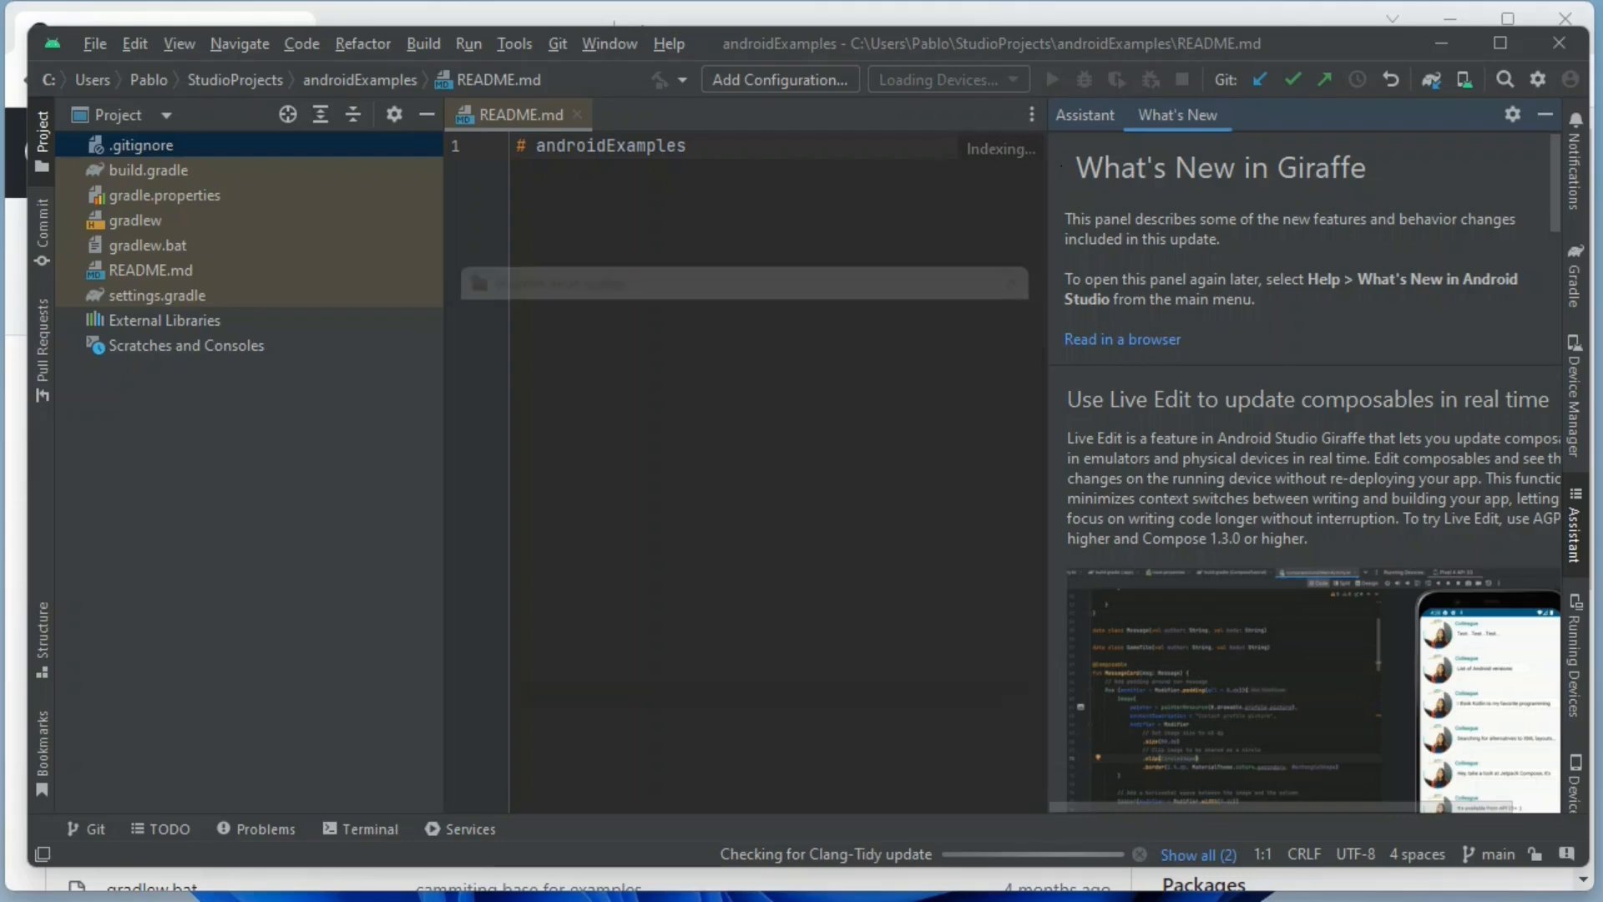
{"action": "left_click", "coordinate": [909, 695]}
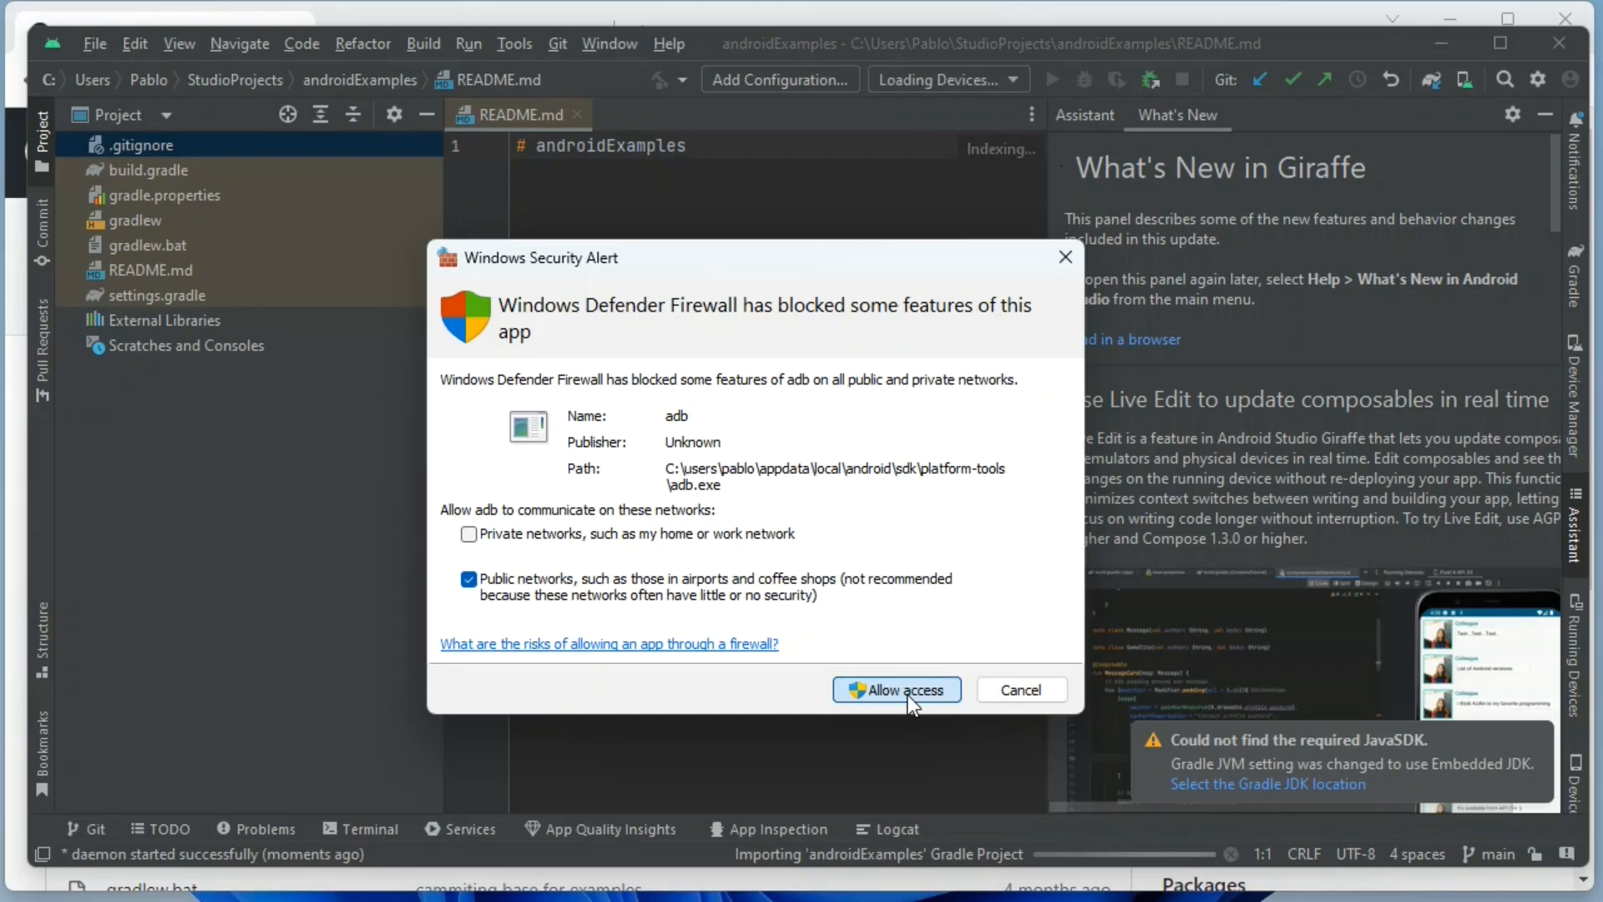
{"action": "left_click", "coordinate": [893, 688]}
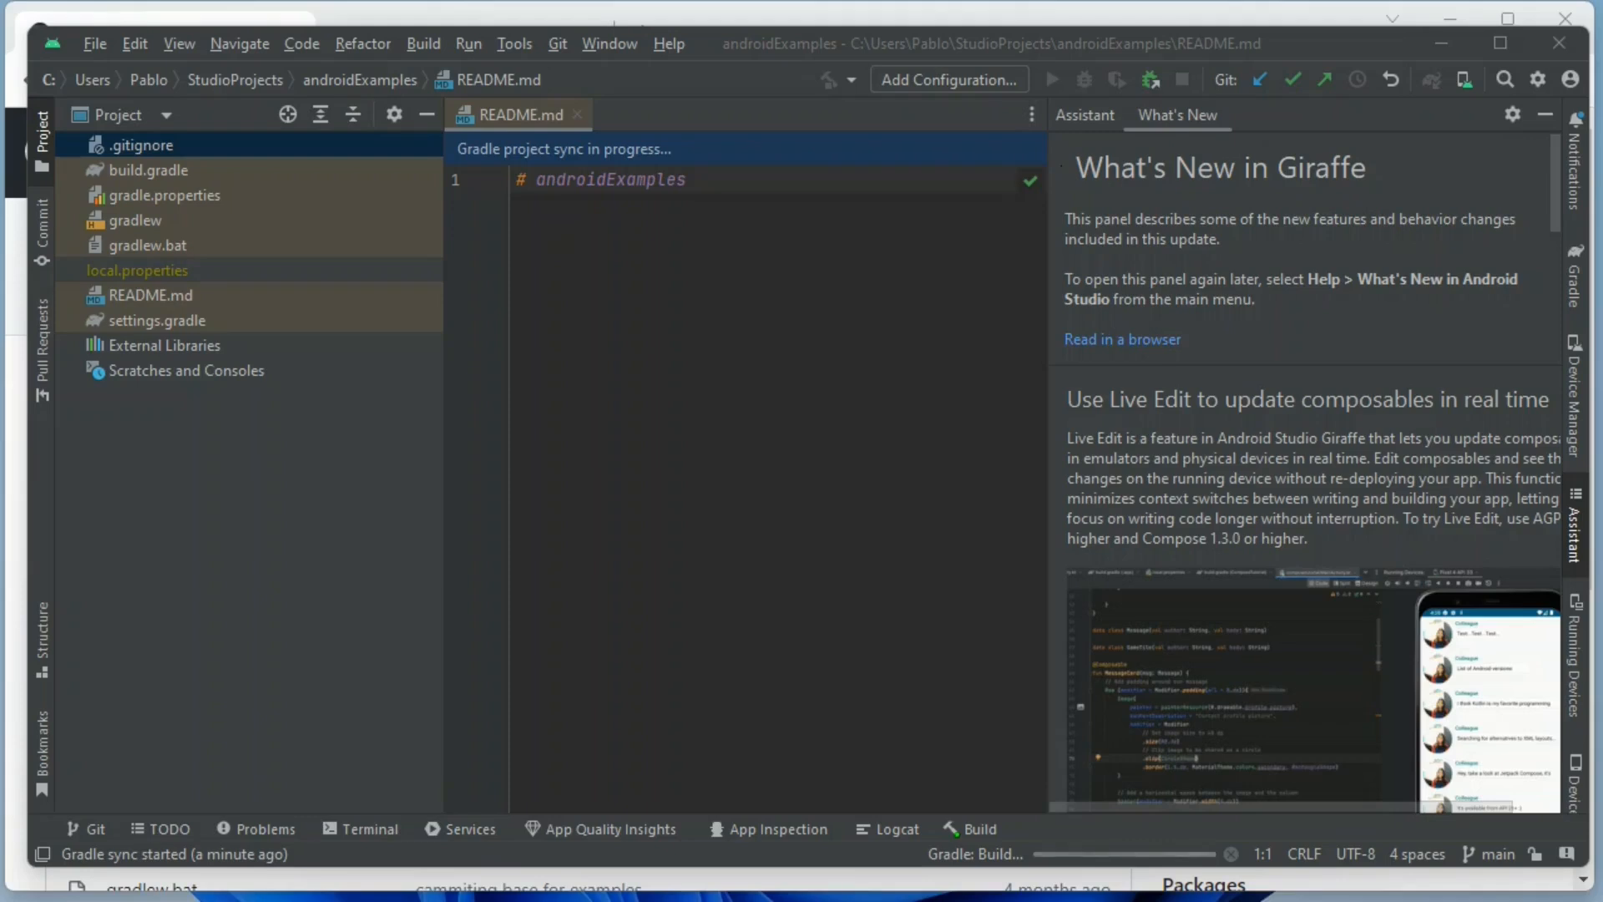
Look through the terminal, the project errors and design issues, and the Git log of the project.
{"action": "left_click", "coordinate": [349, 829]}
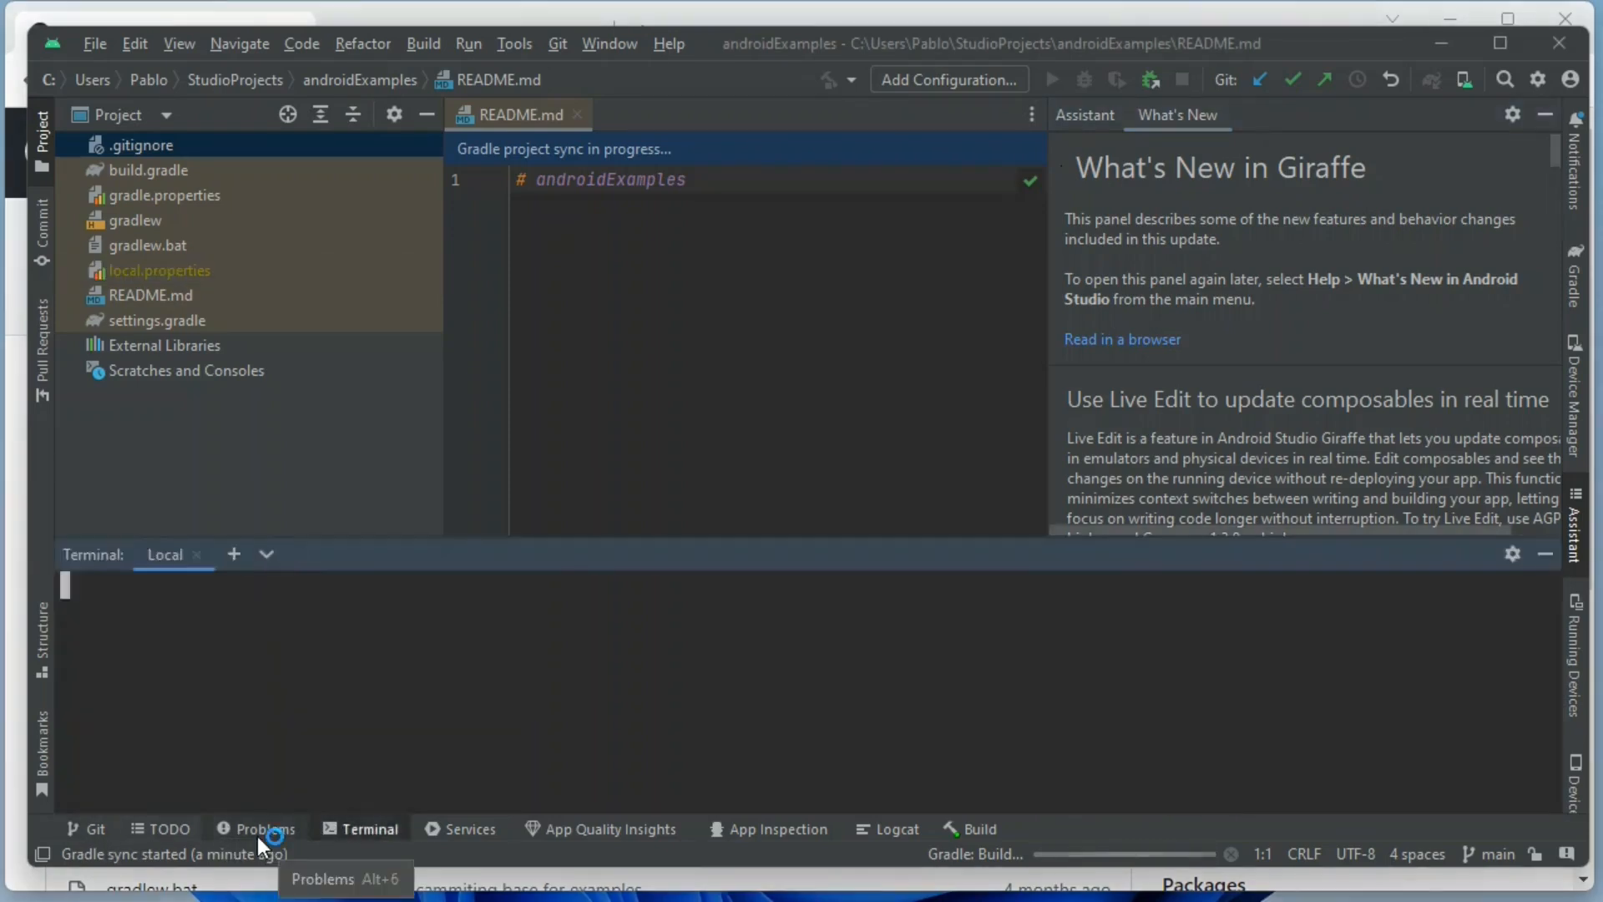
{"action": "left_click", "coordinate": [257, 829]}
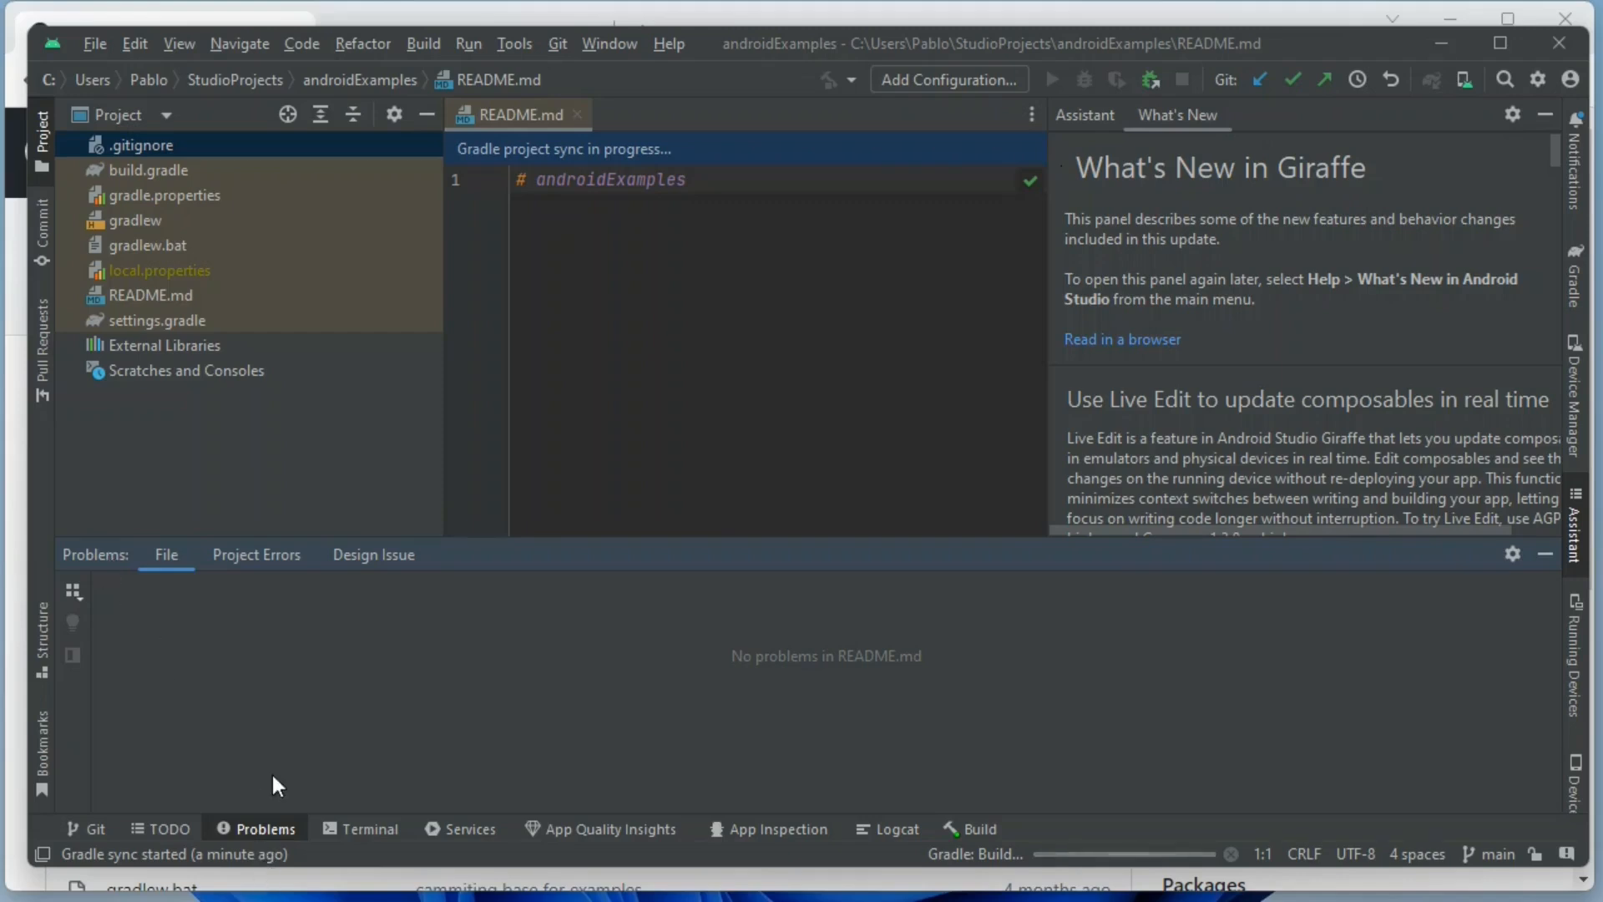
{"action": "left_click", "coordinate": [258, 554]}
{"action": "left_click", "coordinate": [367, 562]}
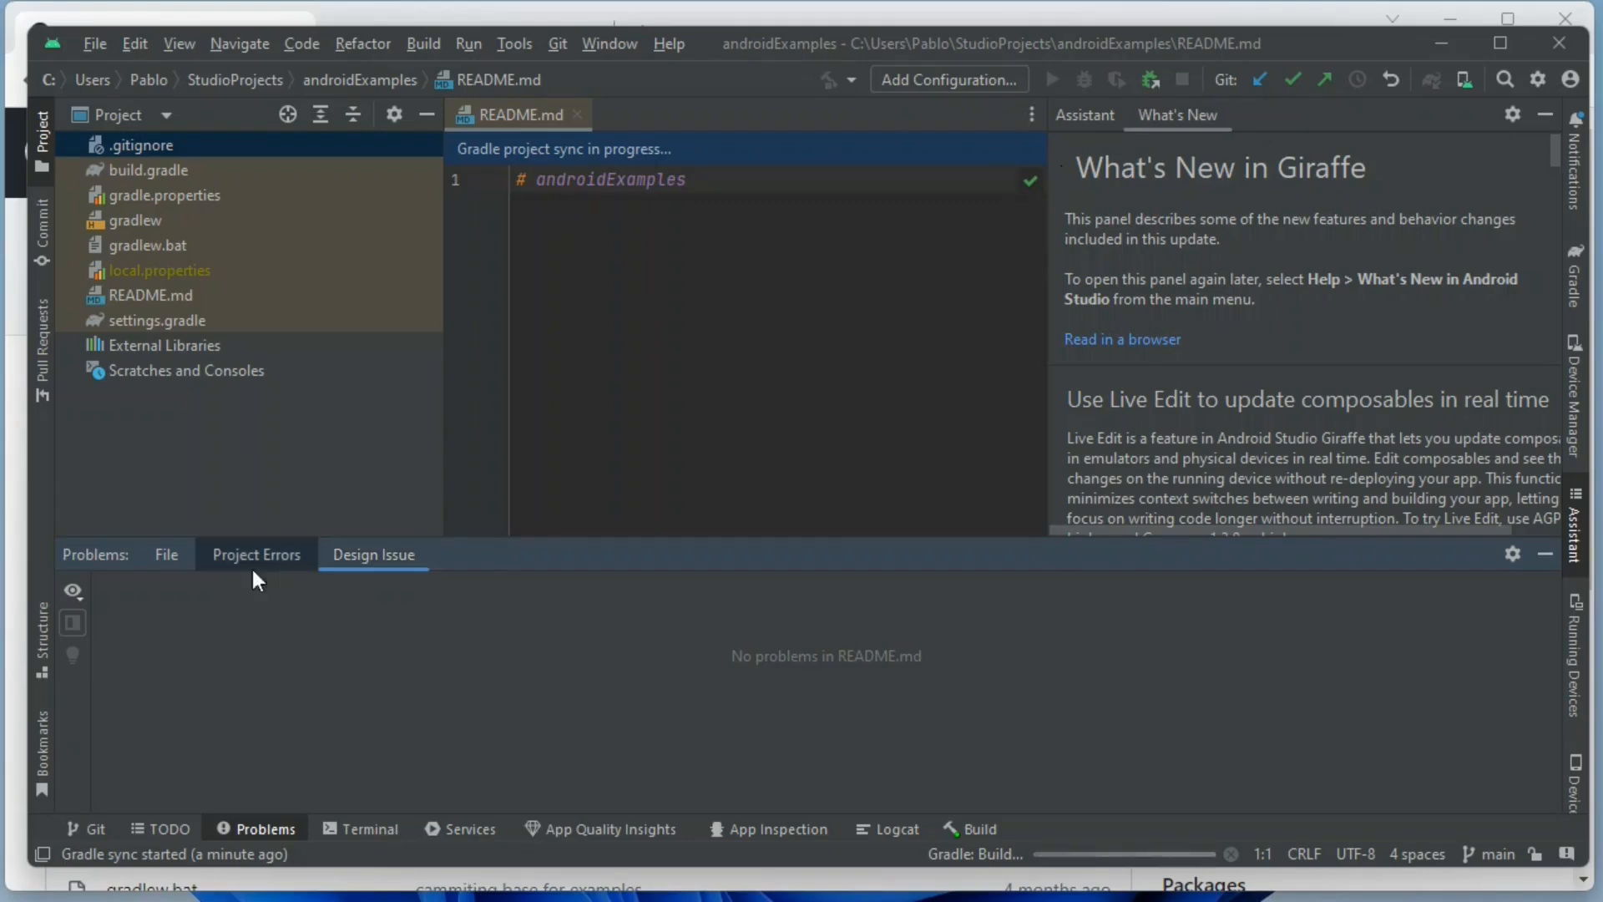
{"action": "left_click", "coordinate": [91, 830]}
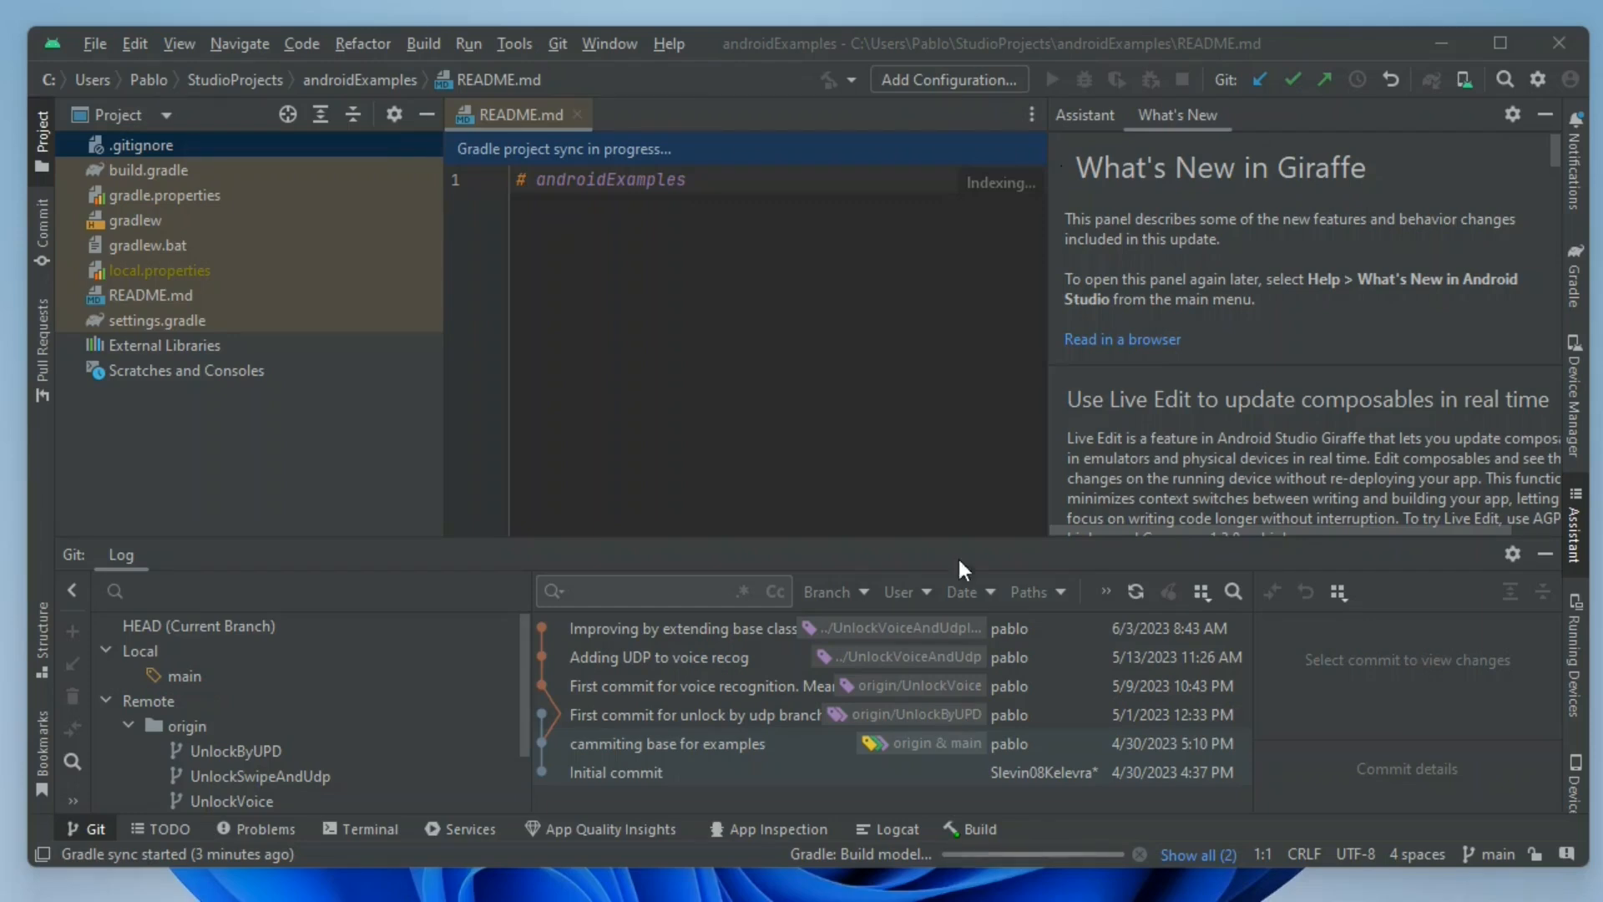
Hide the What's New assistant and open the details of the running Gradle sync.
{"action": "left_click", "coordinate": [1546, 114]}
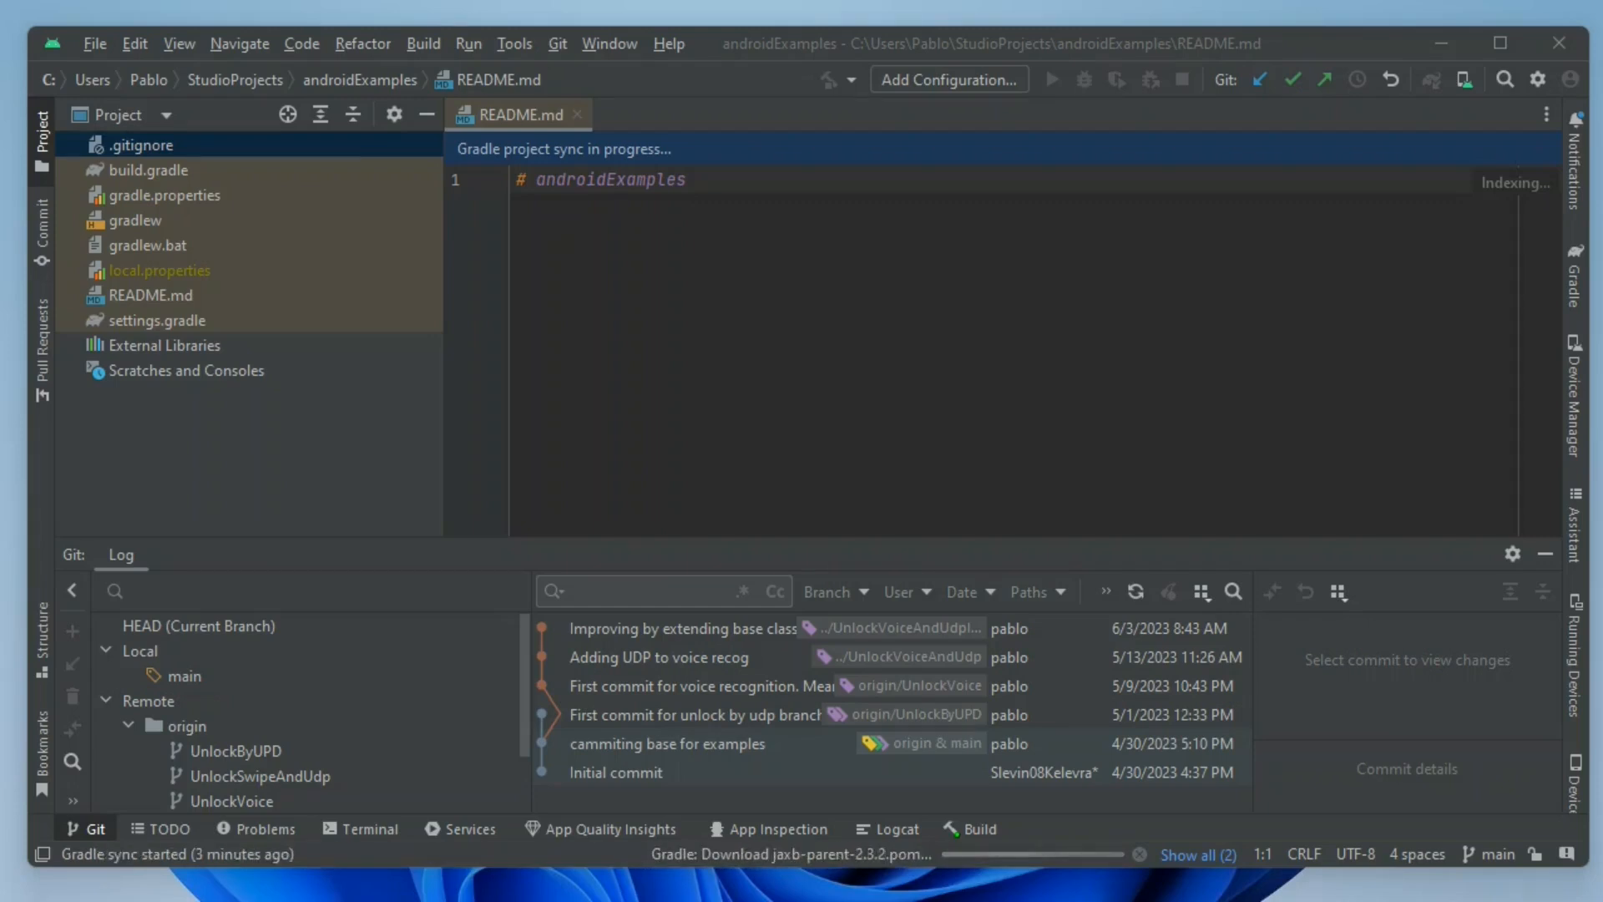
{"action": "left_click", "coordinate": [429, 43]}
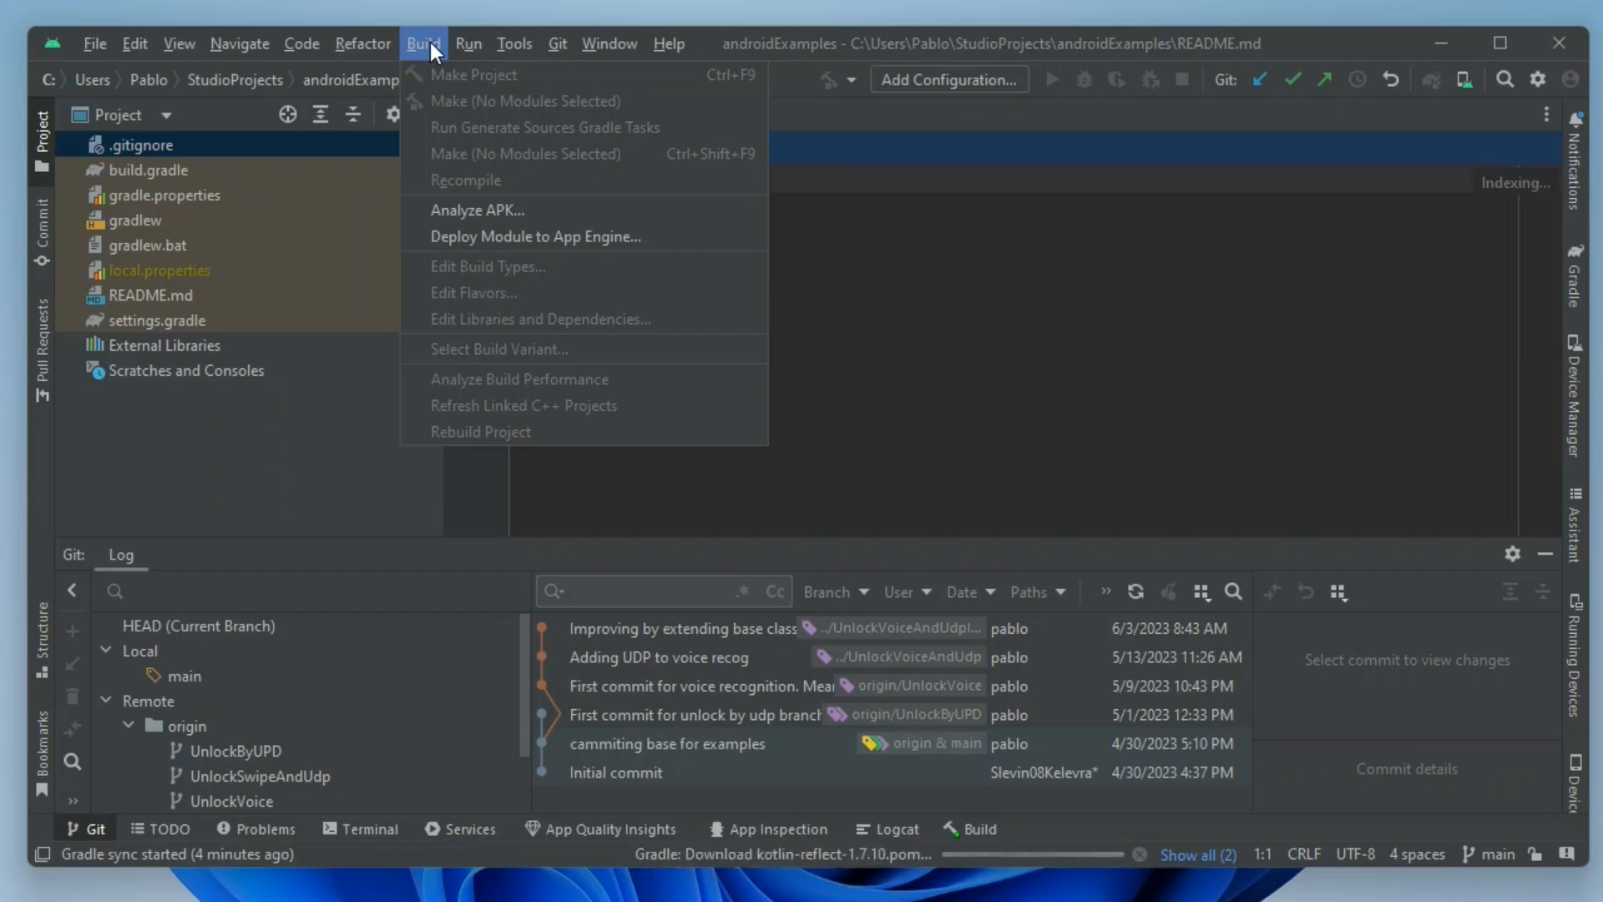
{"action": "left_click", "coordinate": [824, 227]}
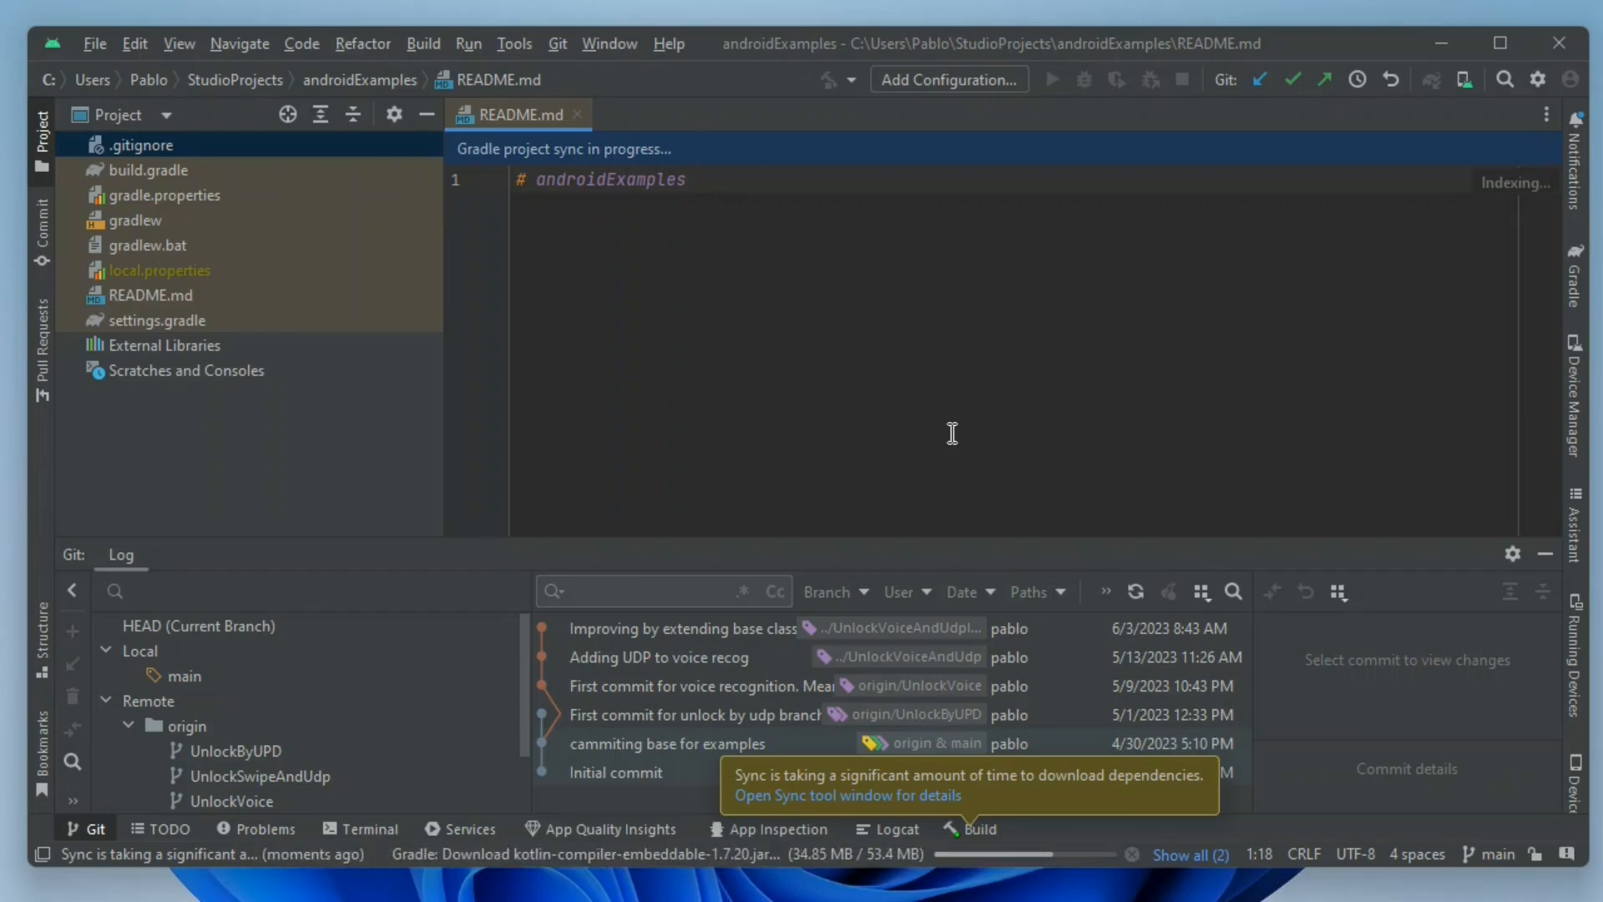
{"action": "left_click", "coordinate": [914, 793]}
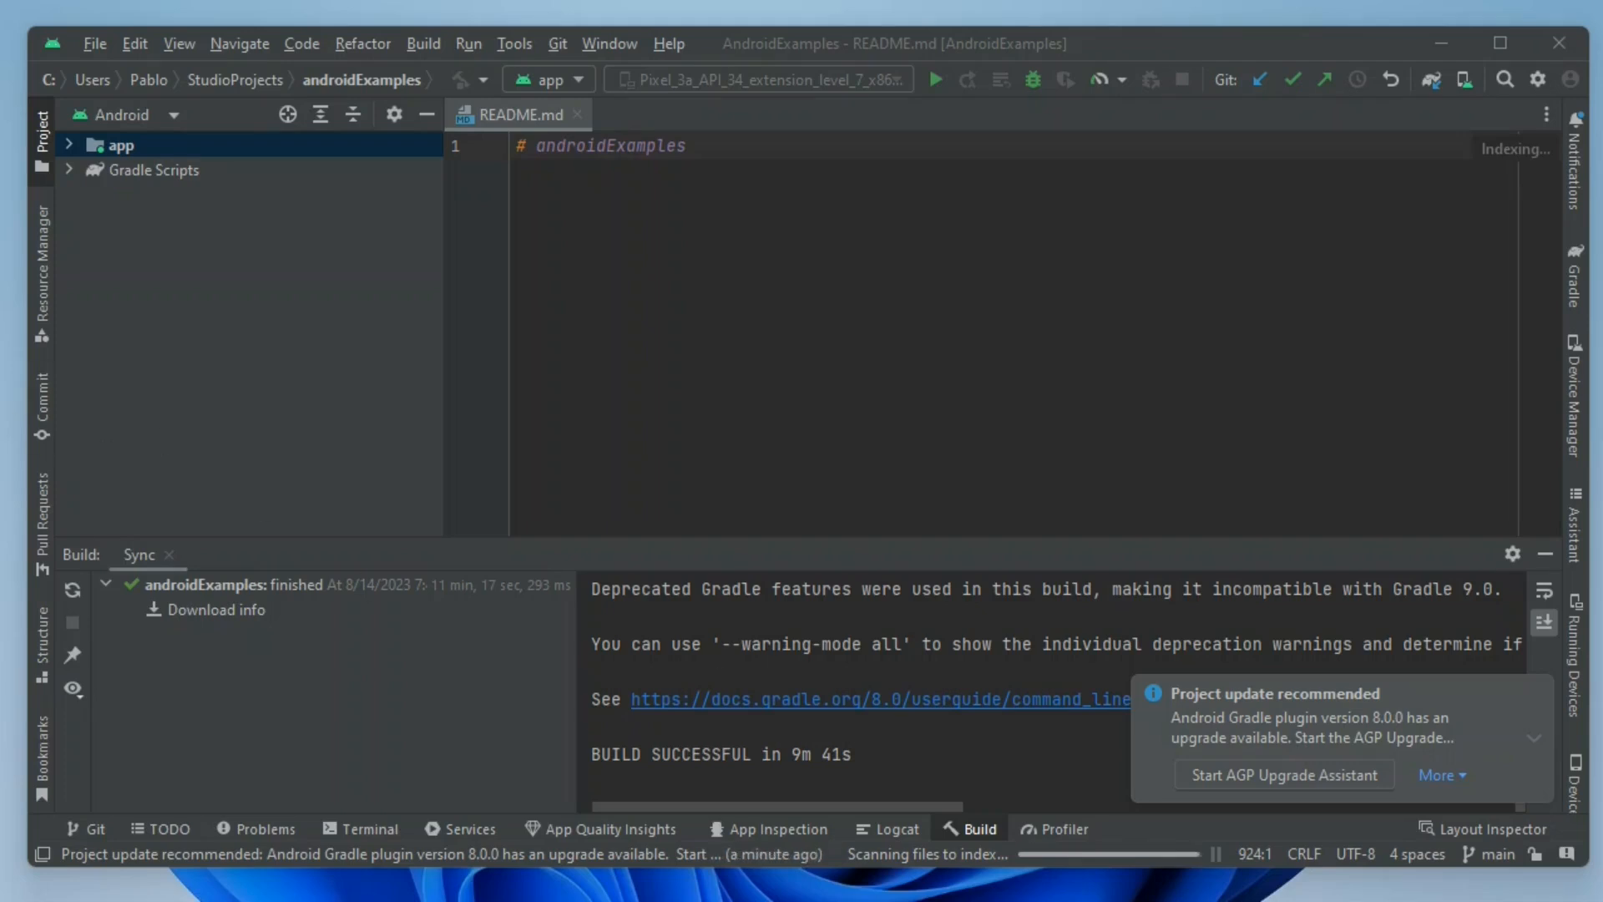
Try to check out the remote branch origin/UnlockSwipeAndUdp from the list of Git branches.
{"action": "left_click", "coordinate": [1496, 853]}
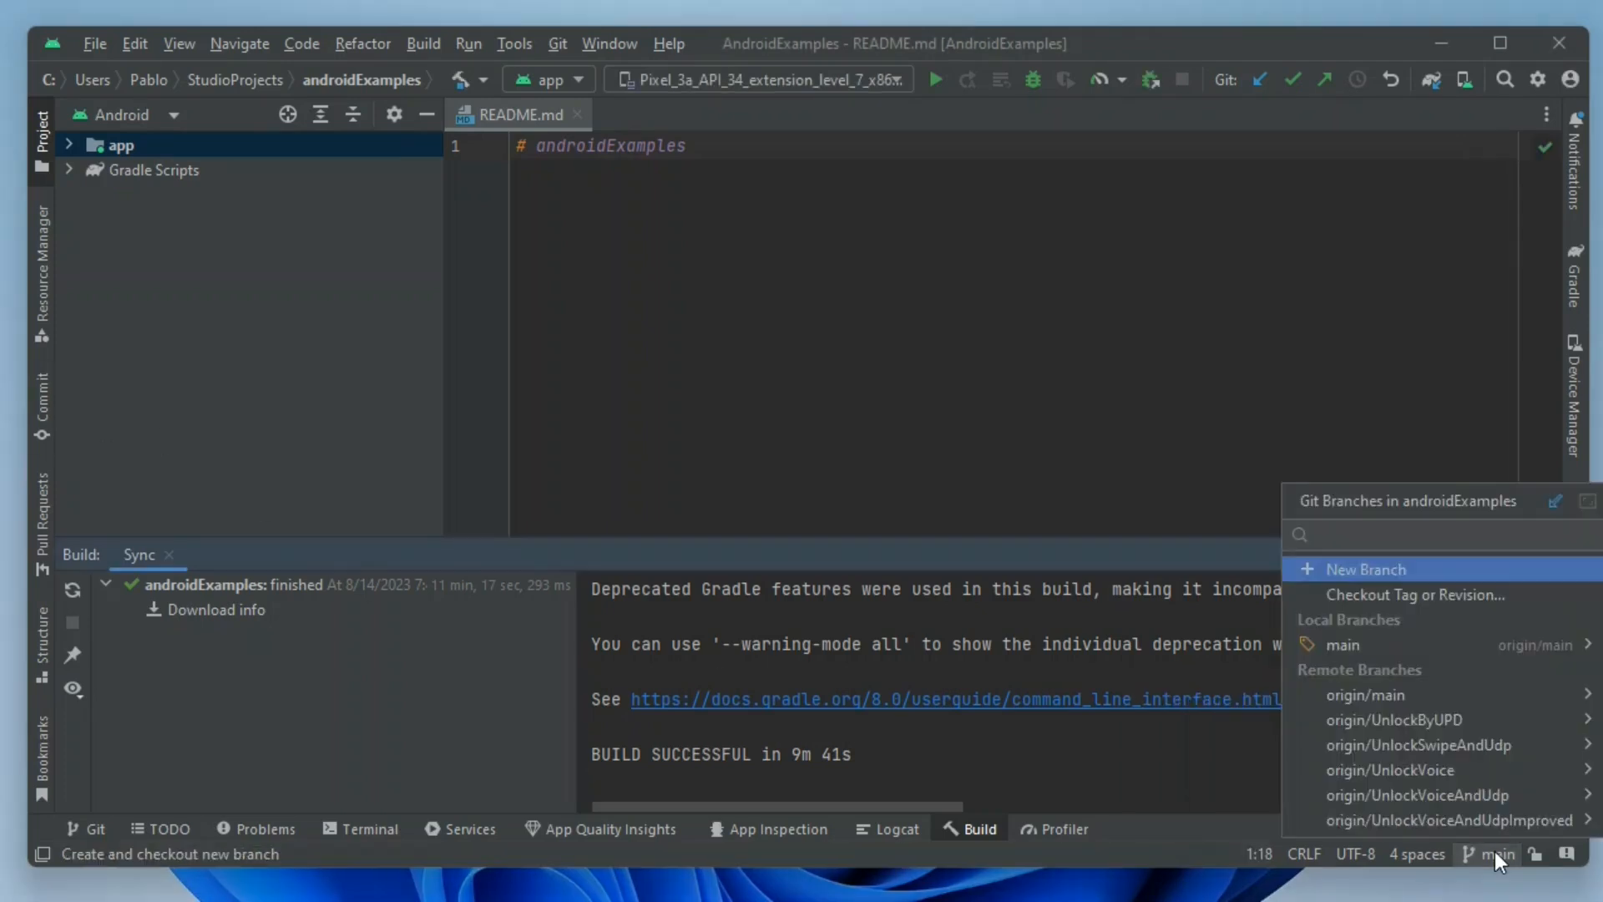
{"action": "left_click", "coordinate": [1457, 746]}
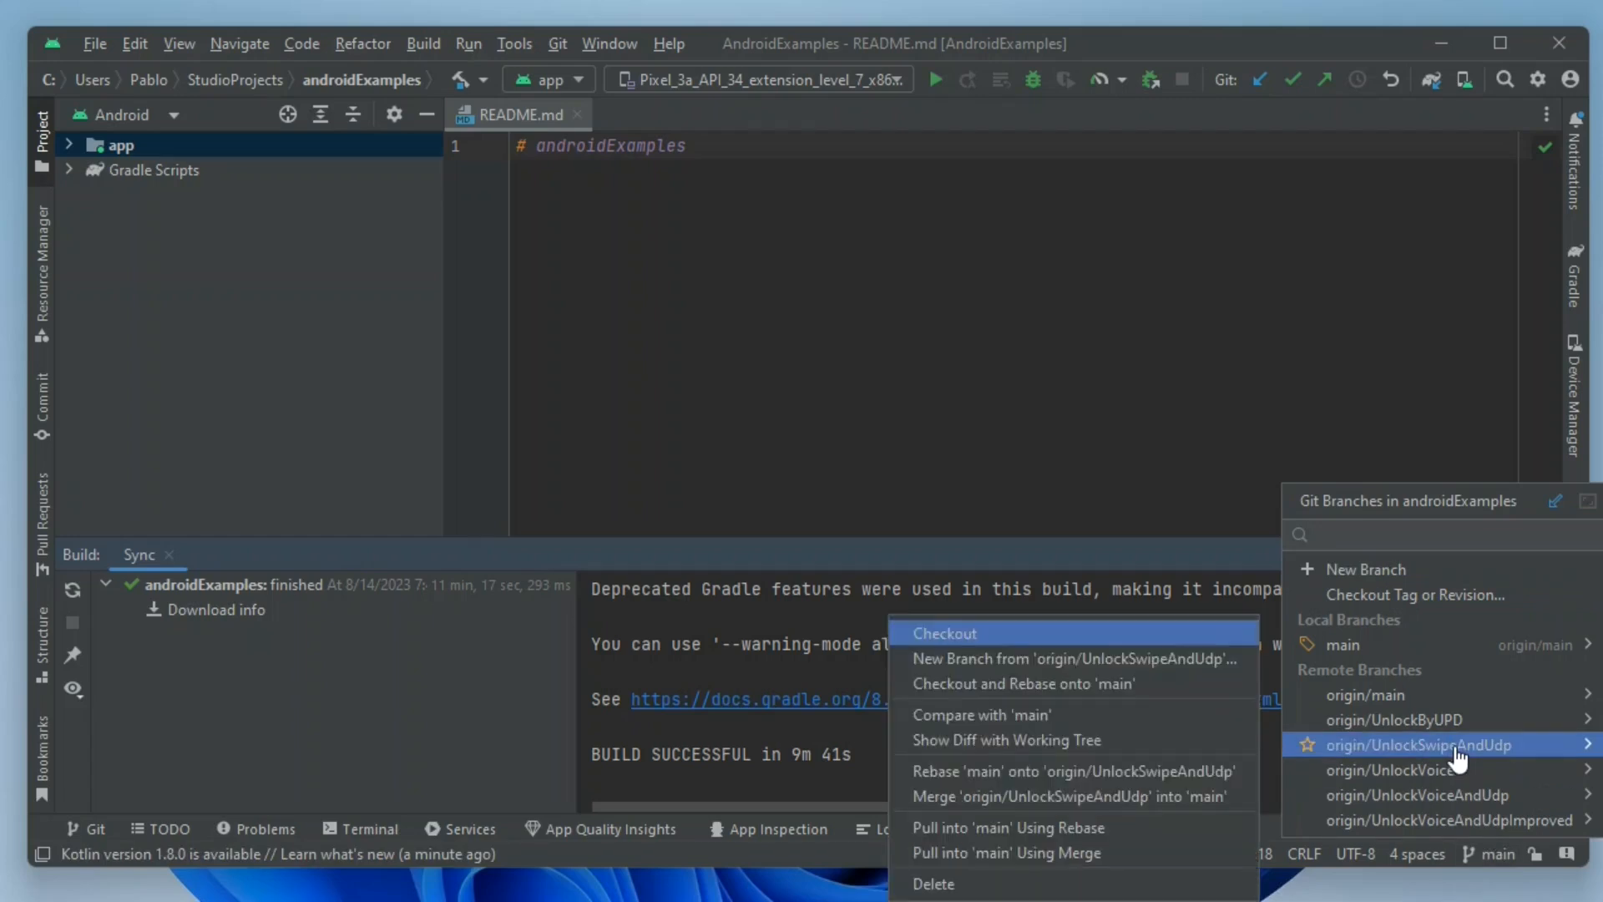
{"action": "left_click", "coordinate": [1039, 633]}
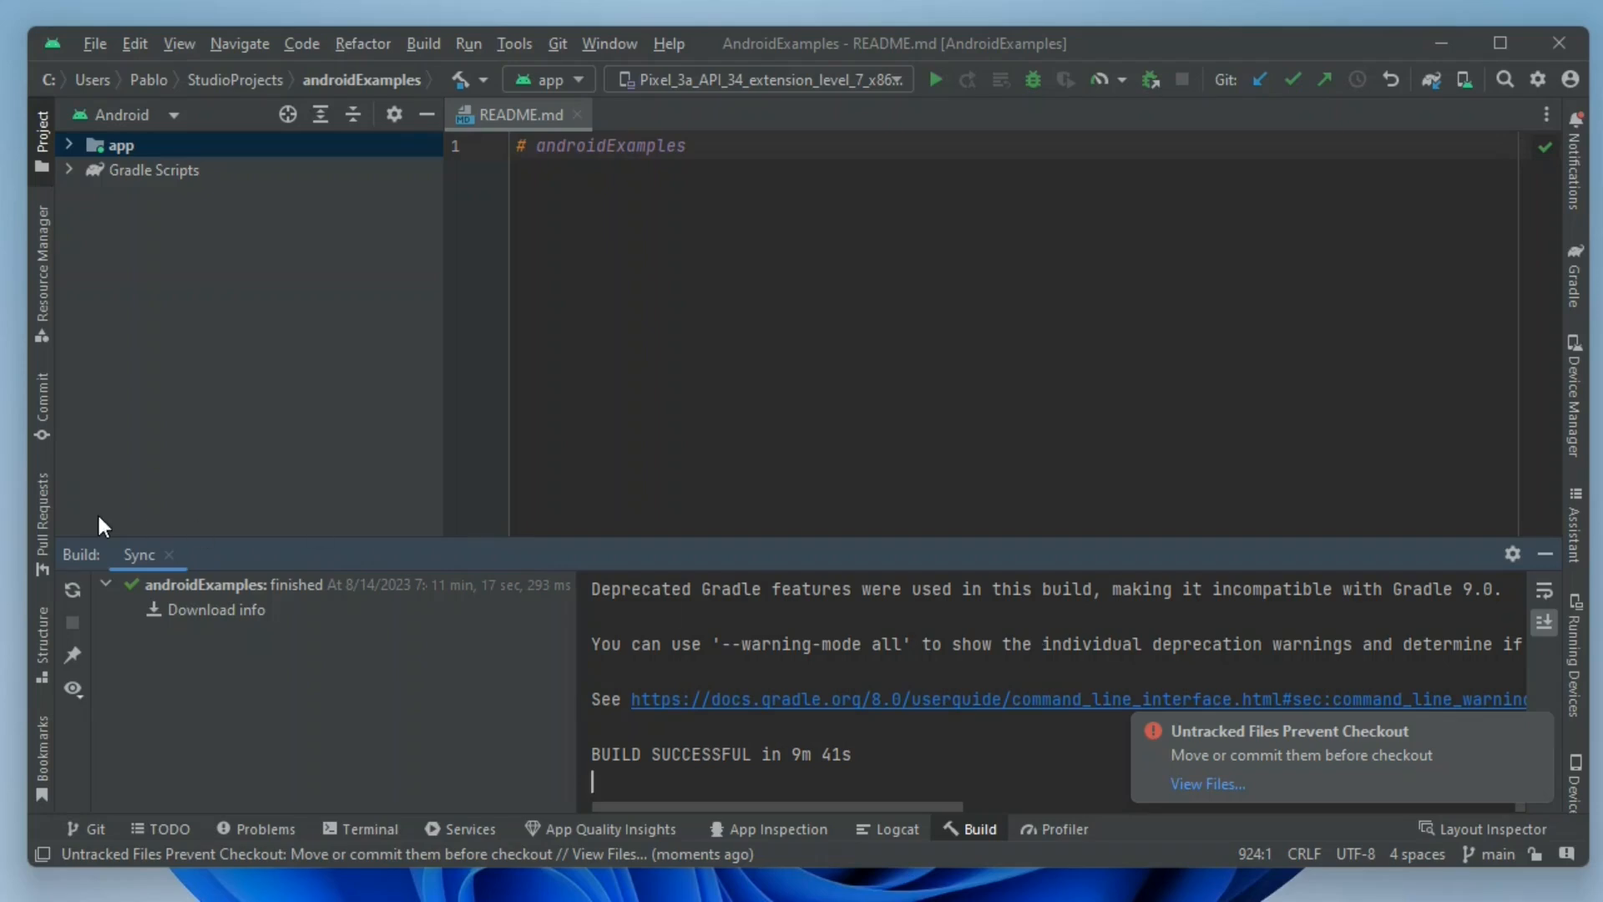
Check out the remote branch origin/UnlockSwipeAndUdp as a local branch from the Git log's branch tree and select it.
{"action": "left_click", "coordinate": [87, 829]}
{"action": "scroll", "coordinate": [303, 768], "scroll_direction": "down", "scroll_amount": 1}
{"action": "scroll", "coordinate": [304, 768], "scroll_direction": "down", "scroll_amount": 2}
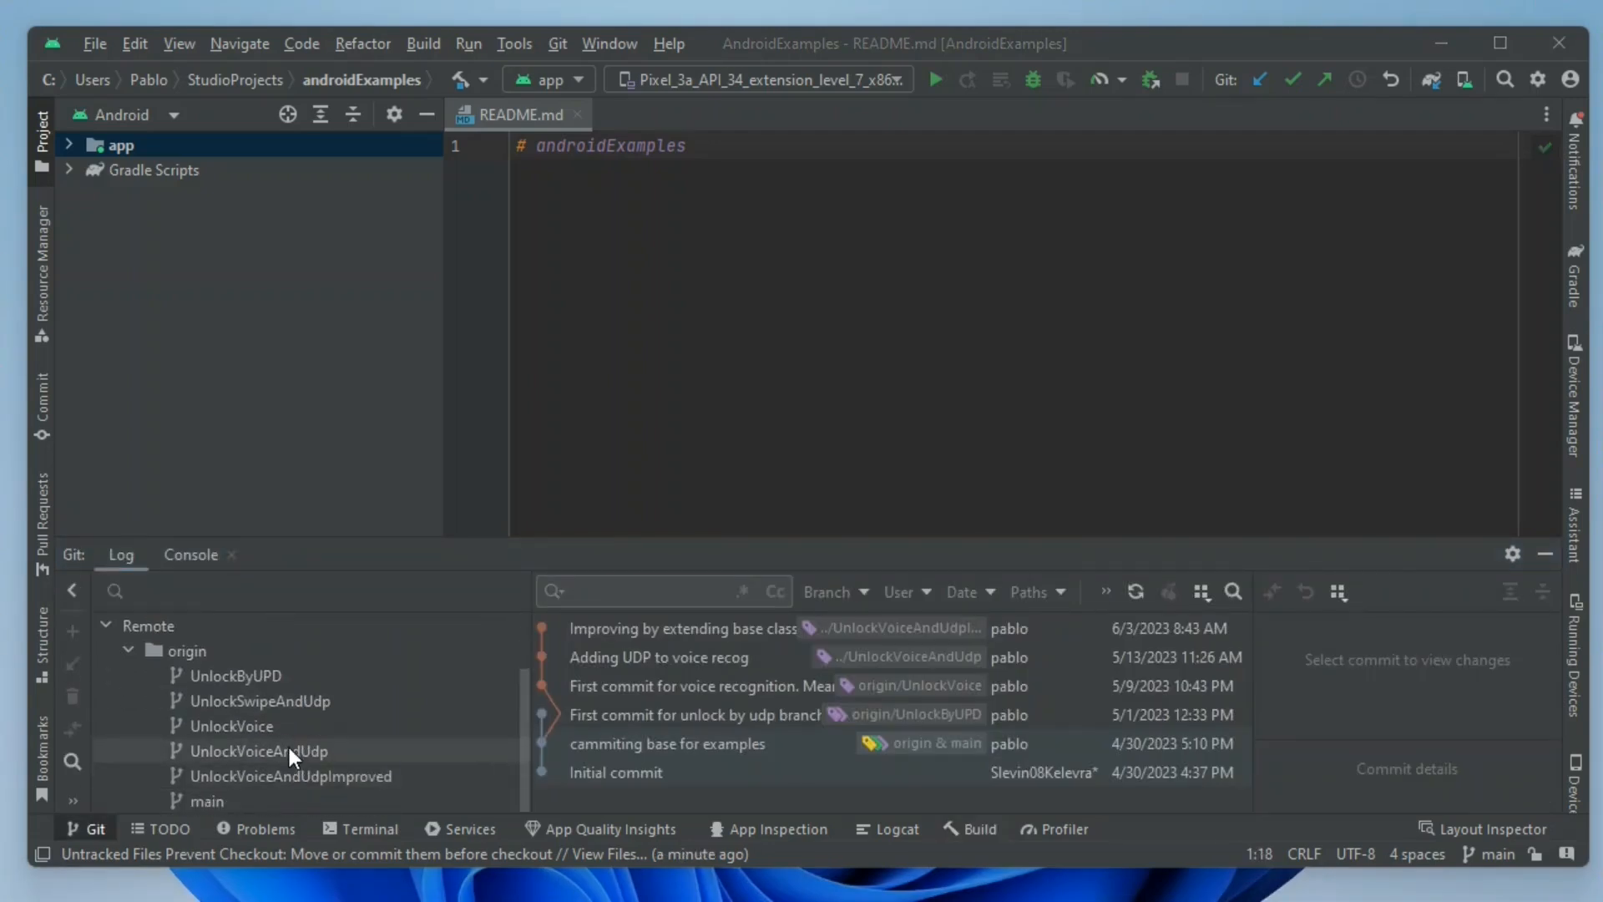
{"action": "left_click", "coordinate": [307, 701]}
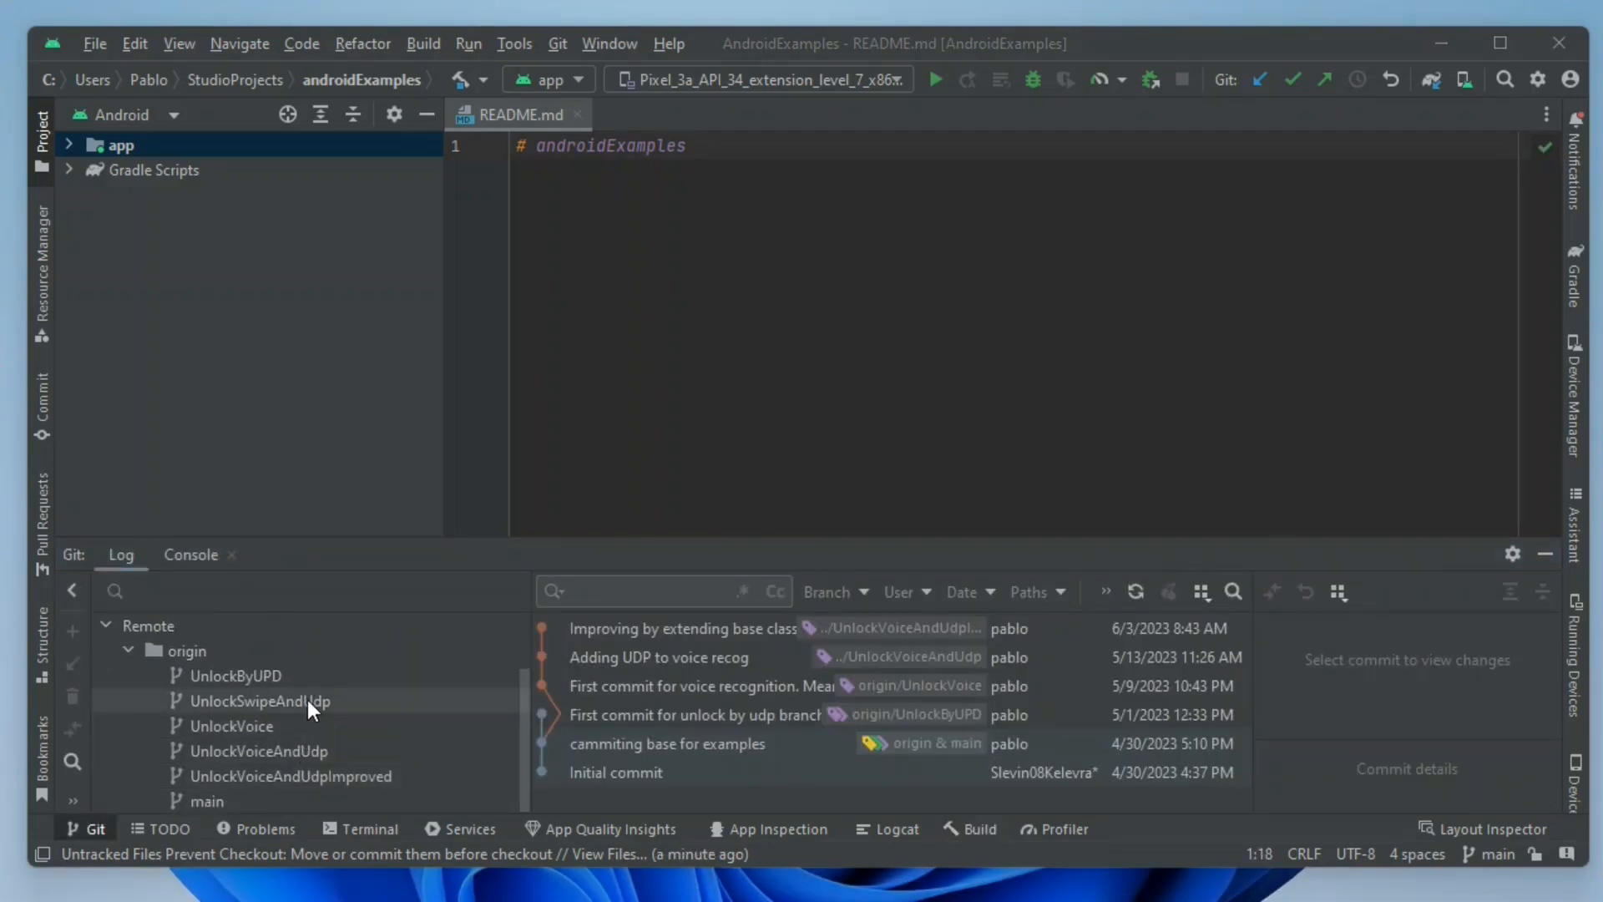
{"action": "right_click", "coordinate": [307, 699]}
{"action": "left_click", "coordinate": [223, 748]}
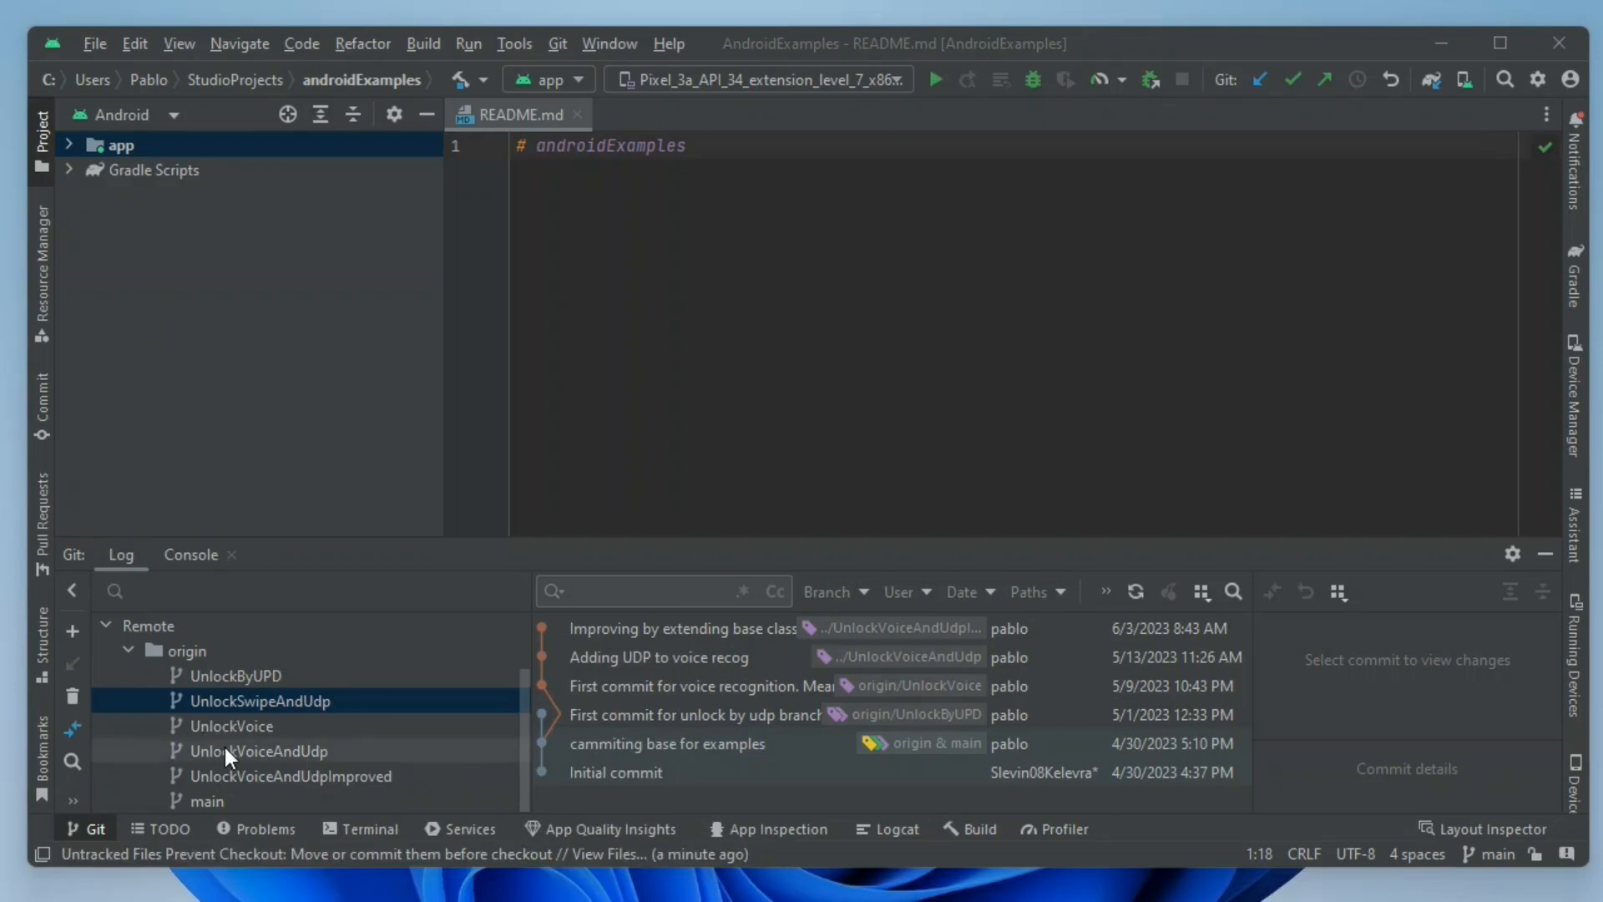
{"action": "right_click", "coordinate": [281, 702]}
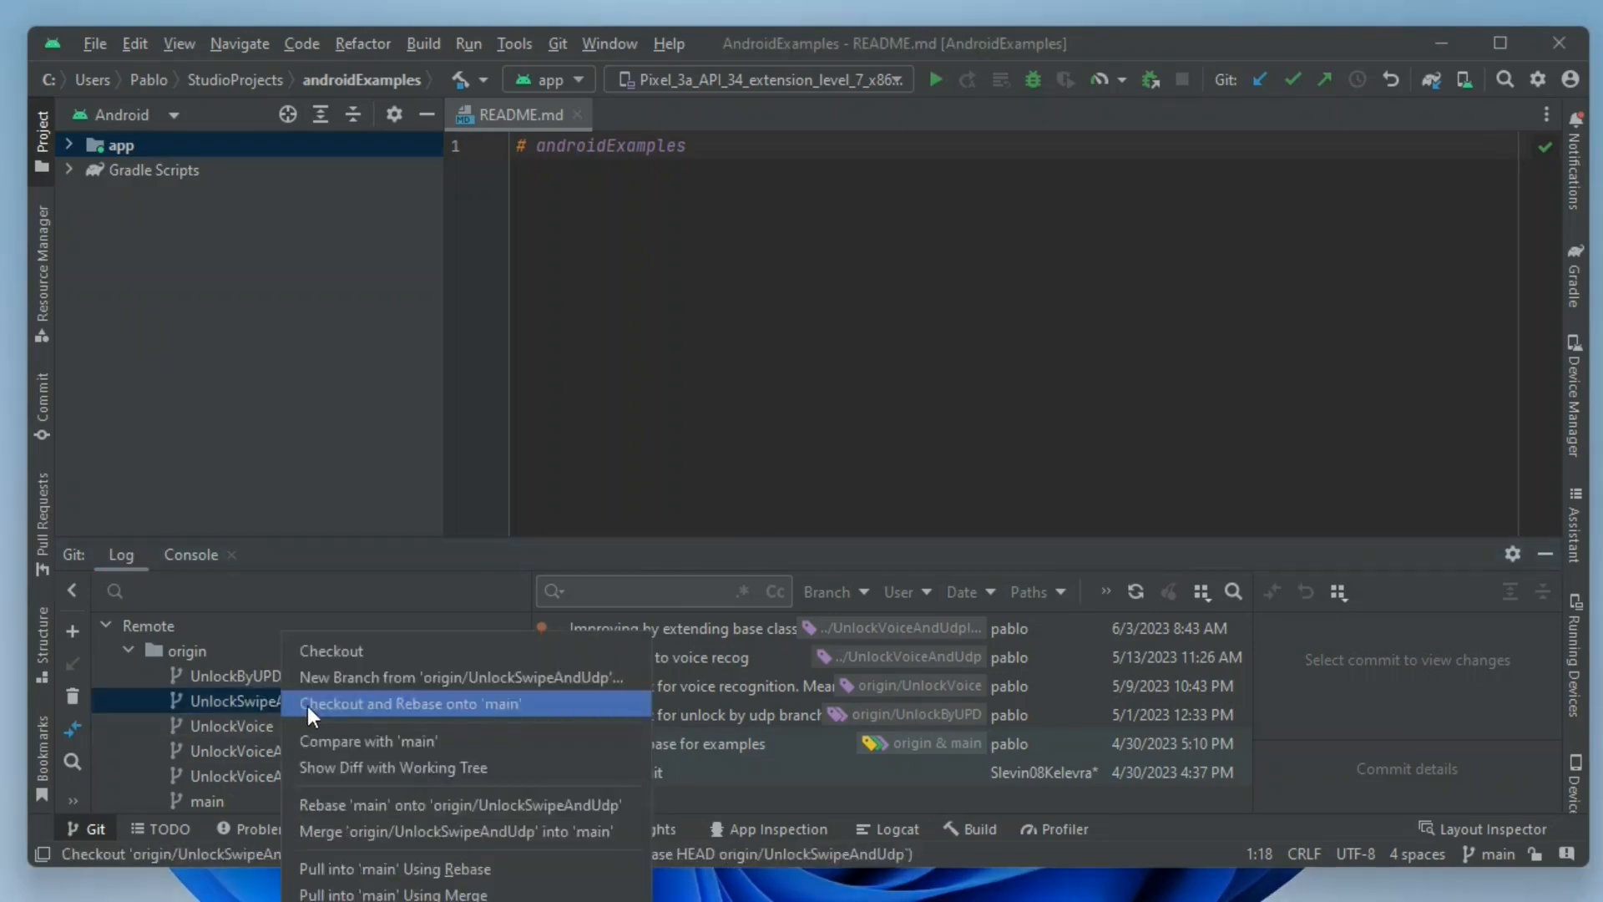
{"action": "left_click", "coordinate": [367, 650]}
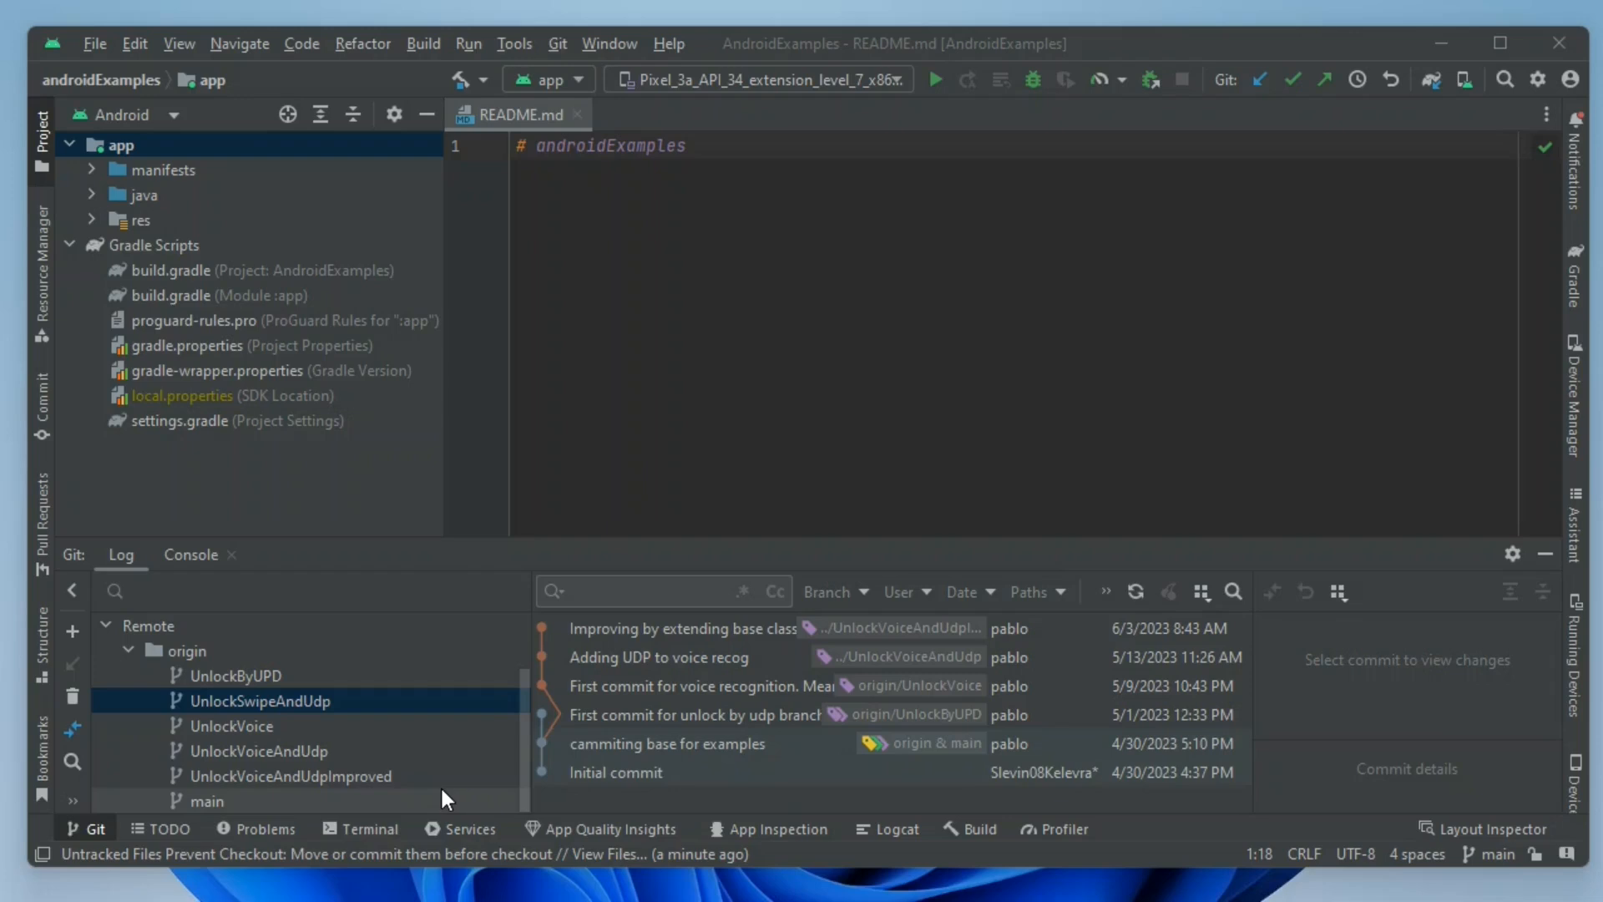
{"action": "right_click", "coordinate": [318, 699]}
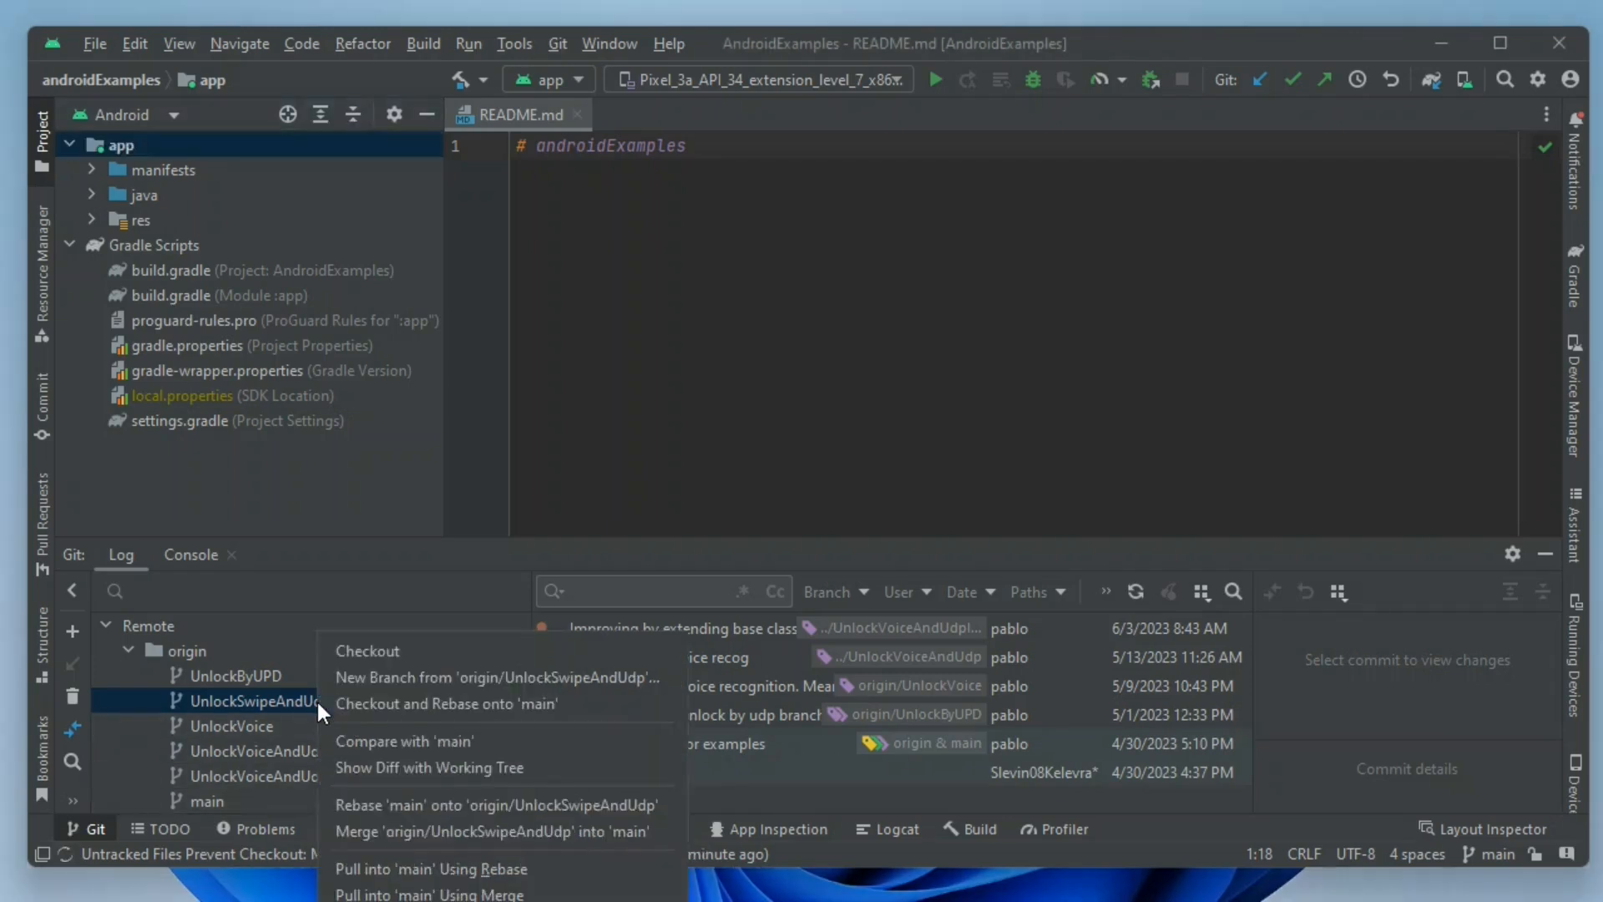
{"action": "left_click", "coordinate": [377, 653]}
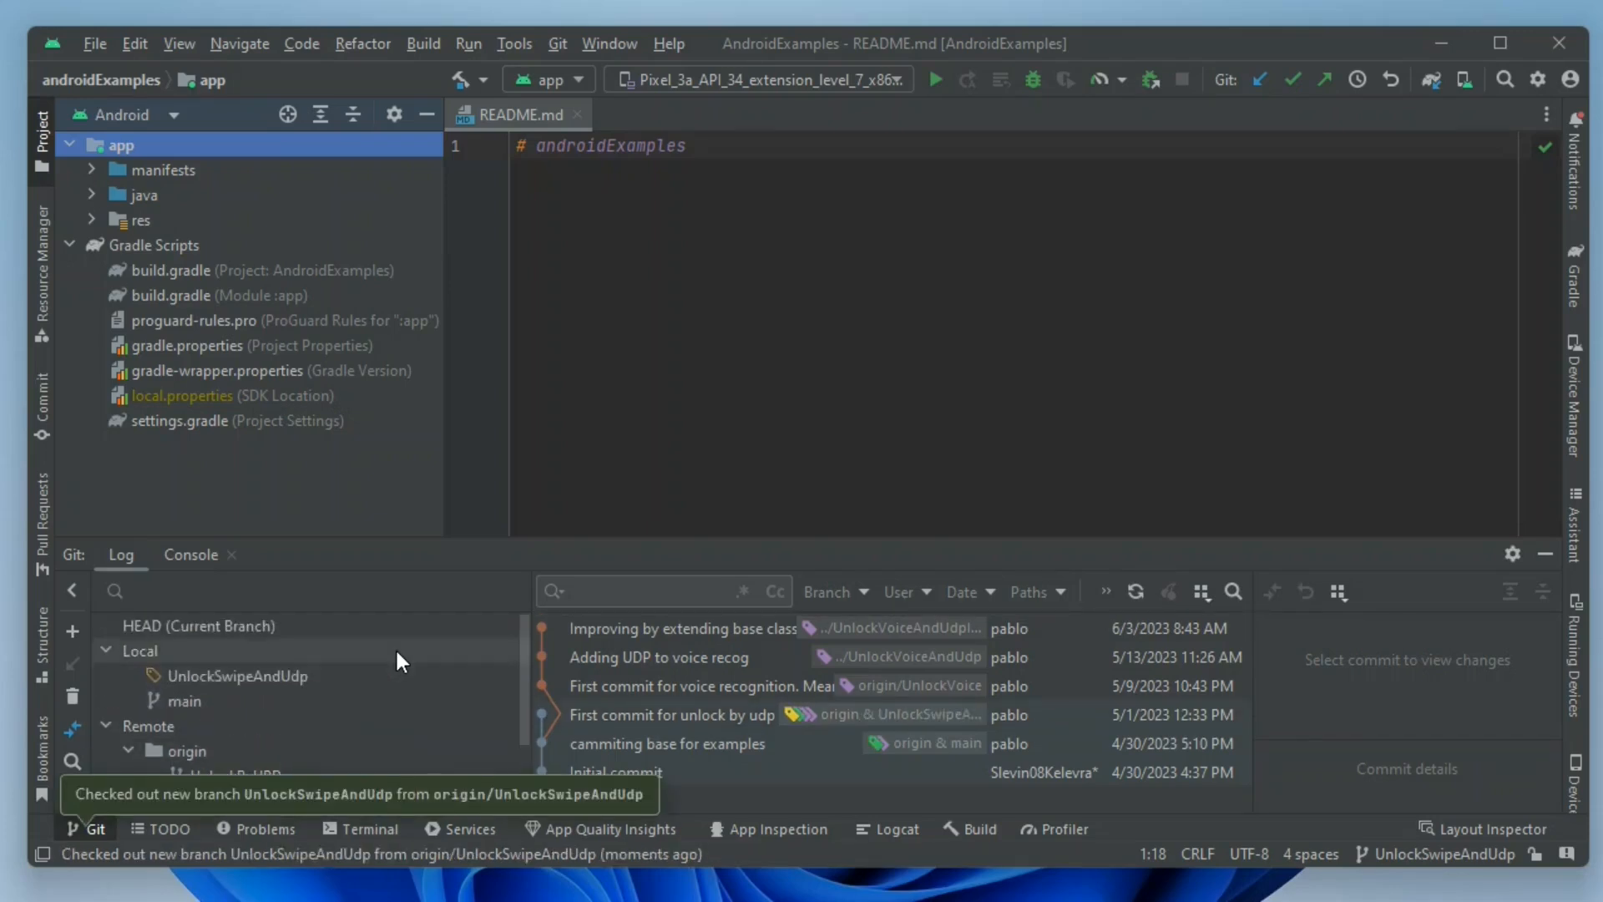
{"action": "left_click", "coordinate": [339, 676]}
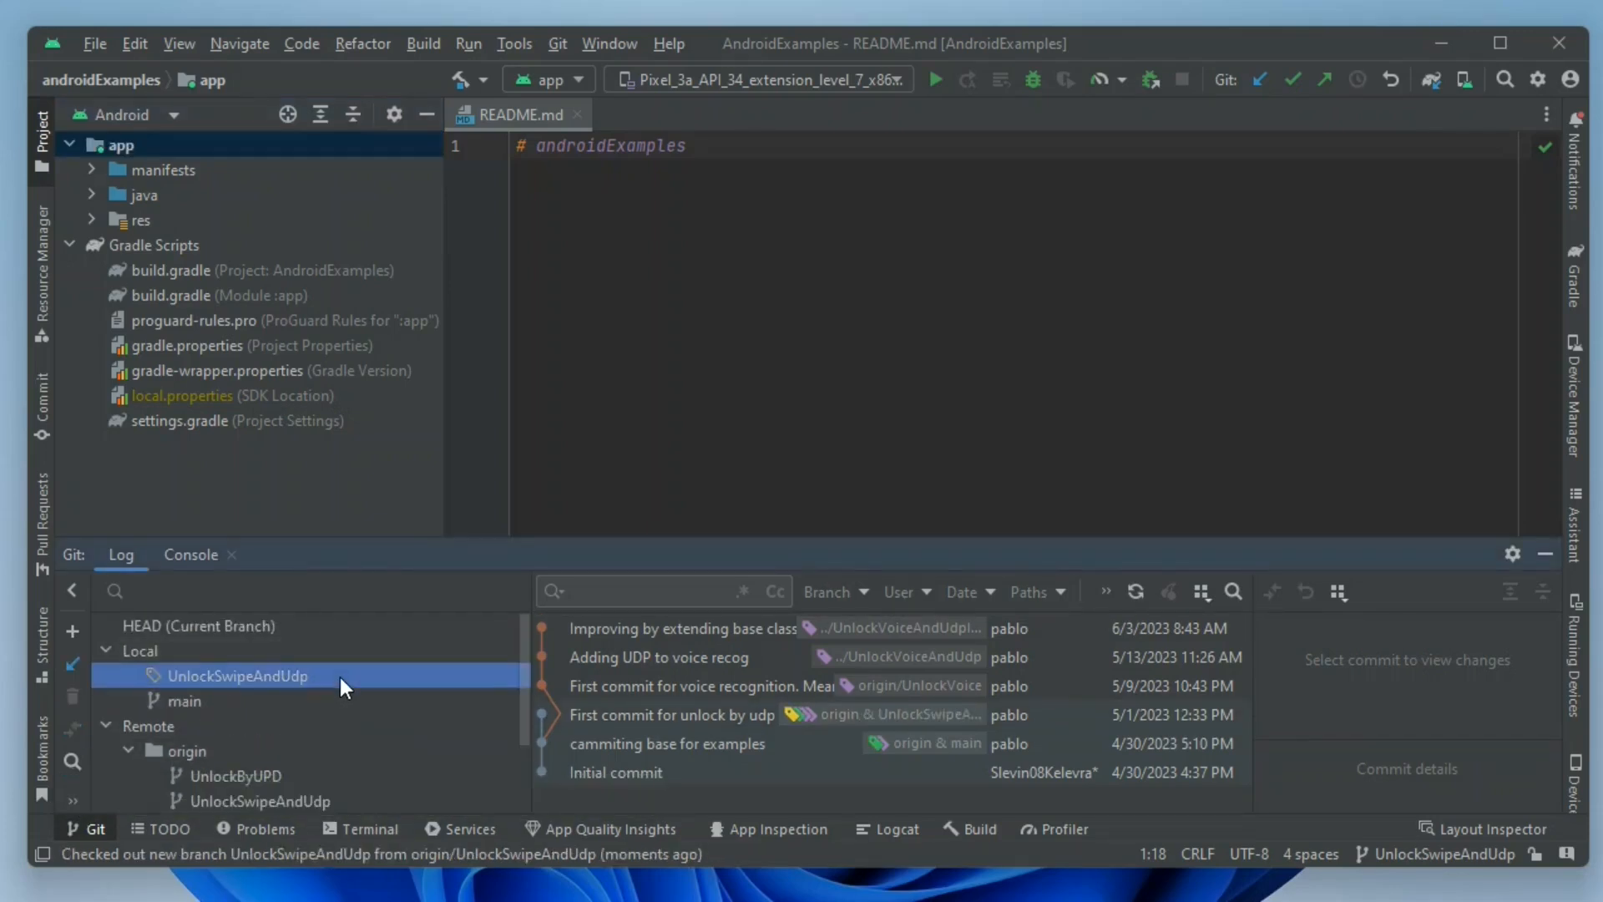
Make the entire androidExamples project and enlarge the build output area.
{"action": "left_click", "coordinate": [1574, 288]}
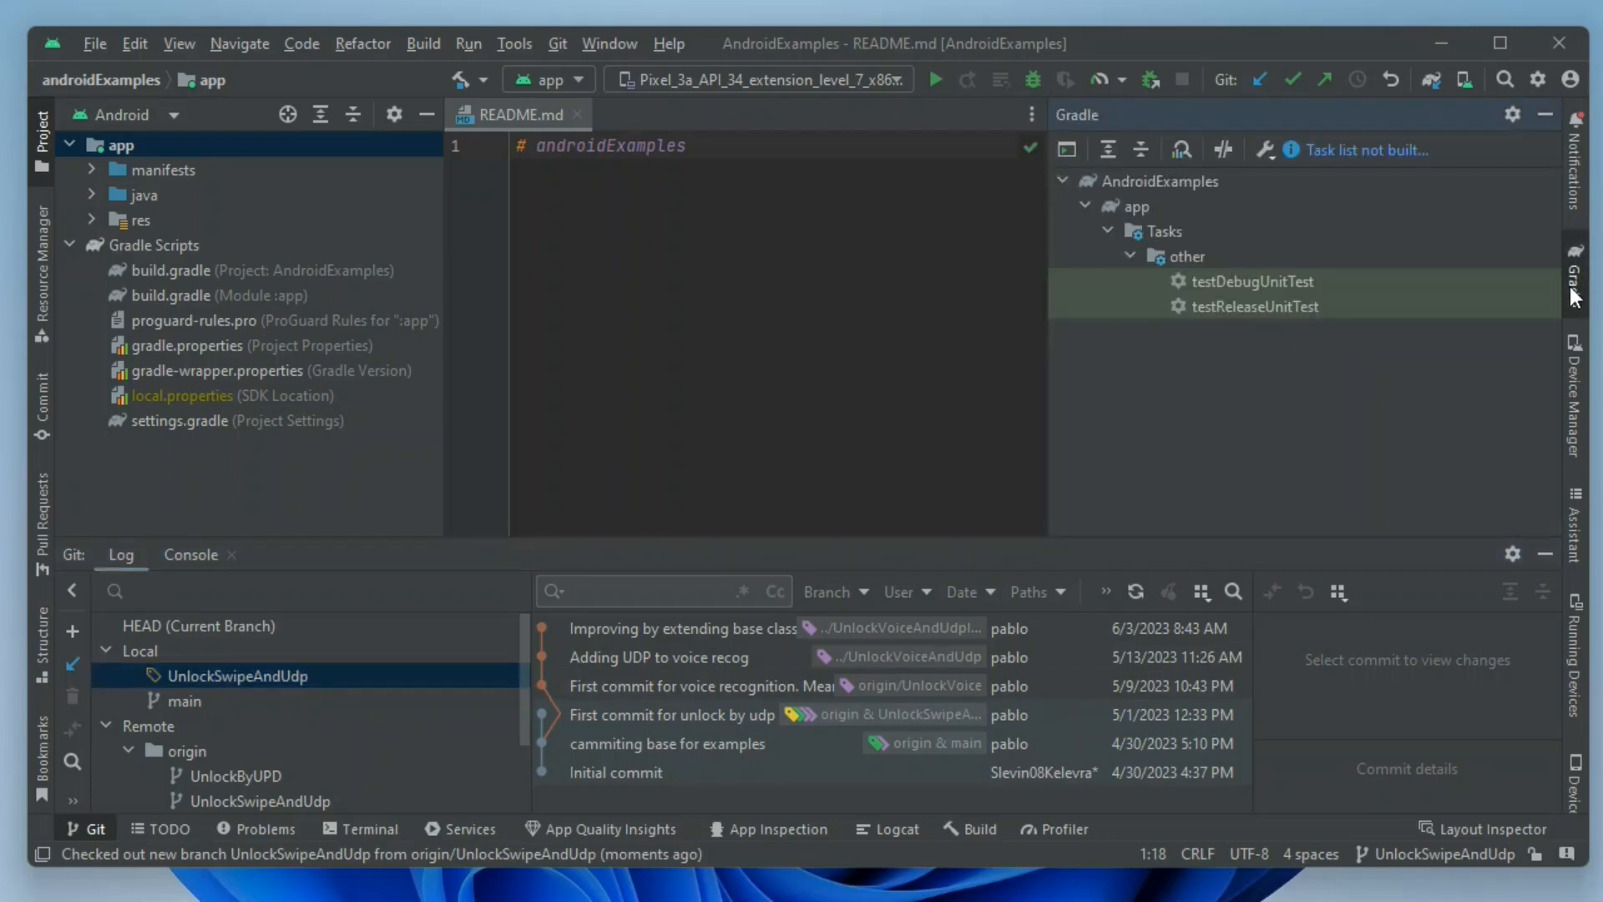
{"action": "left_click", "coordinate": [1574, 297]}
{"action": "left_click", "coordinate": [434, 41]}
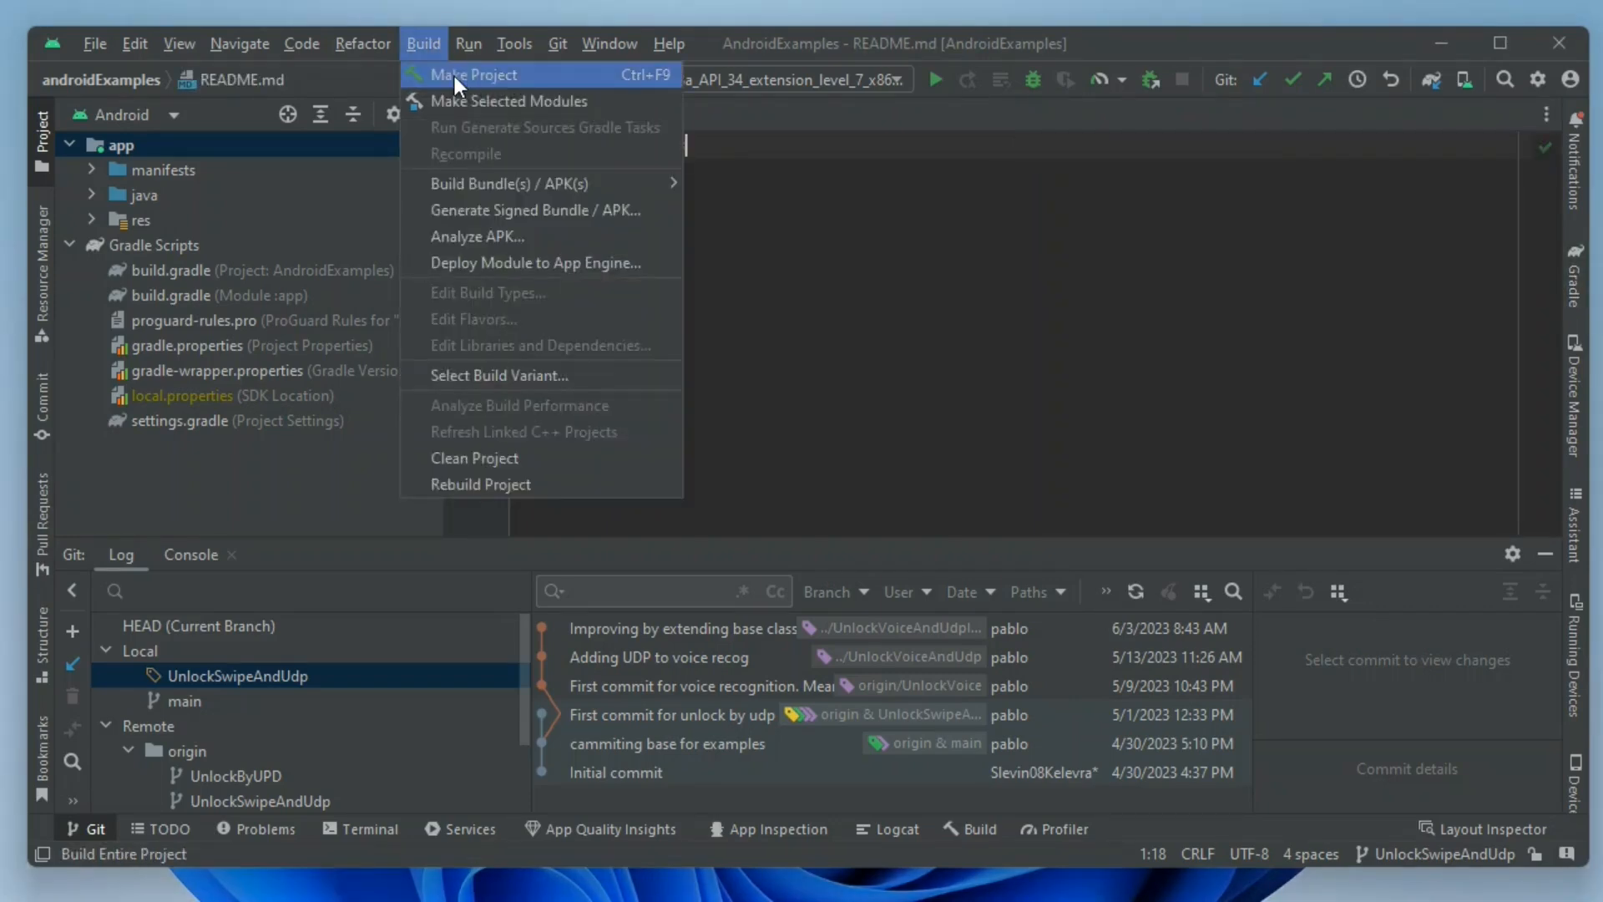
{"action": "mouse_move", "coordinate": [468, 177]}
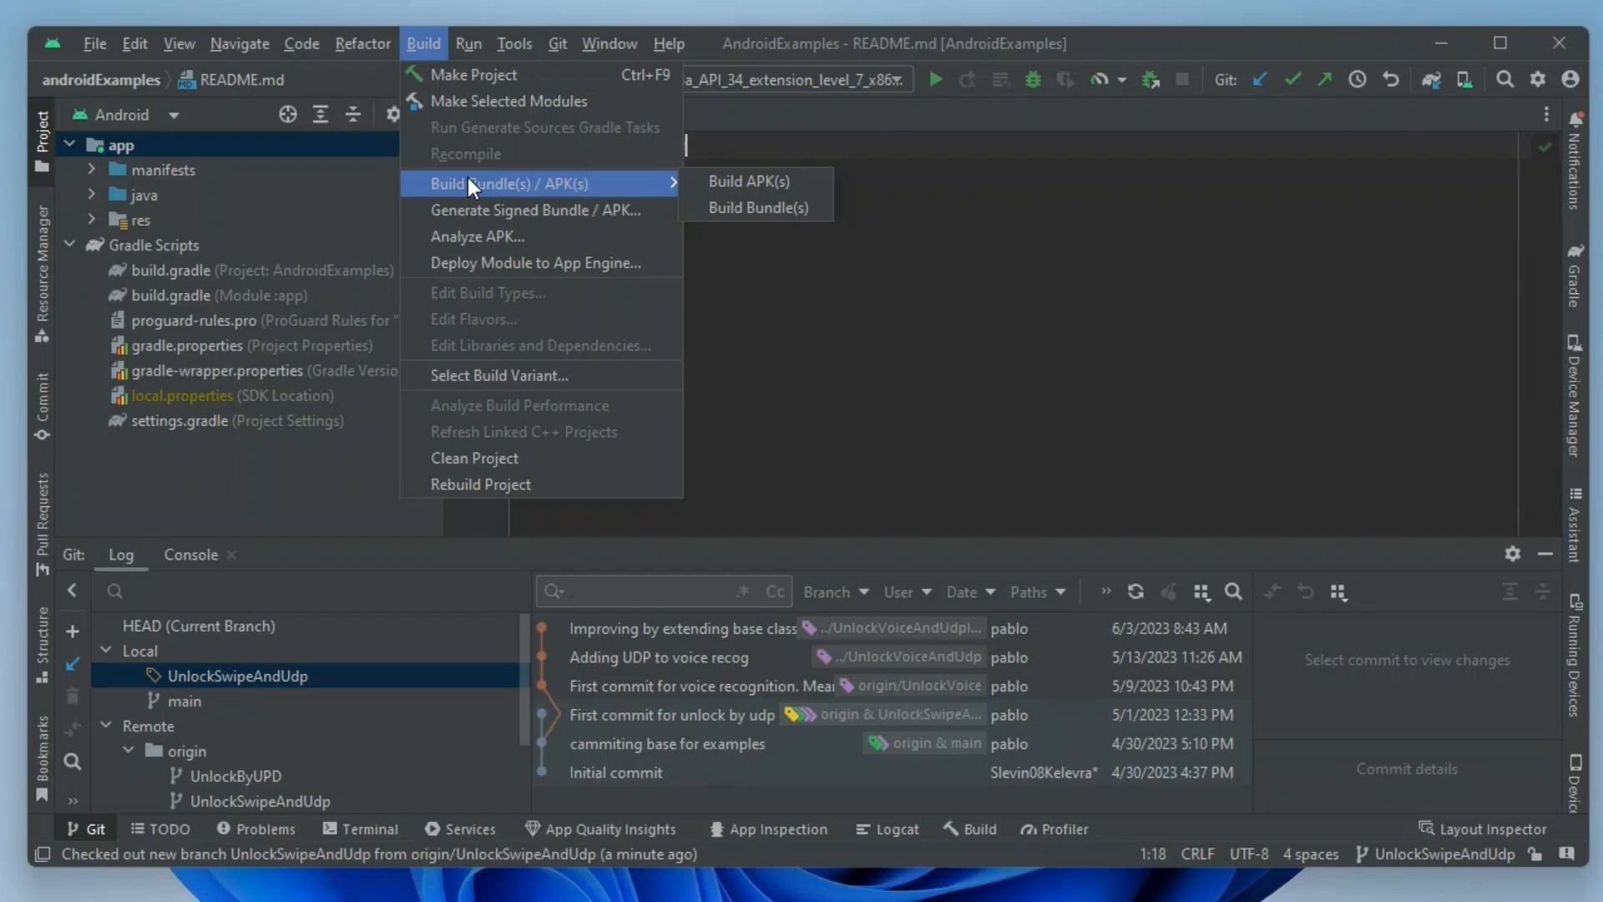
{"action": "left_click", "coordinate": [493, 75]}
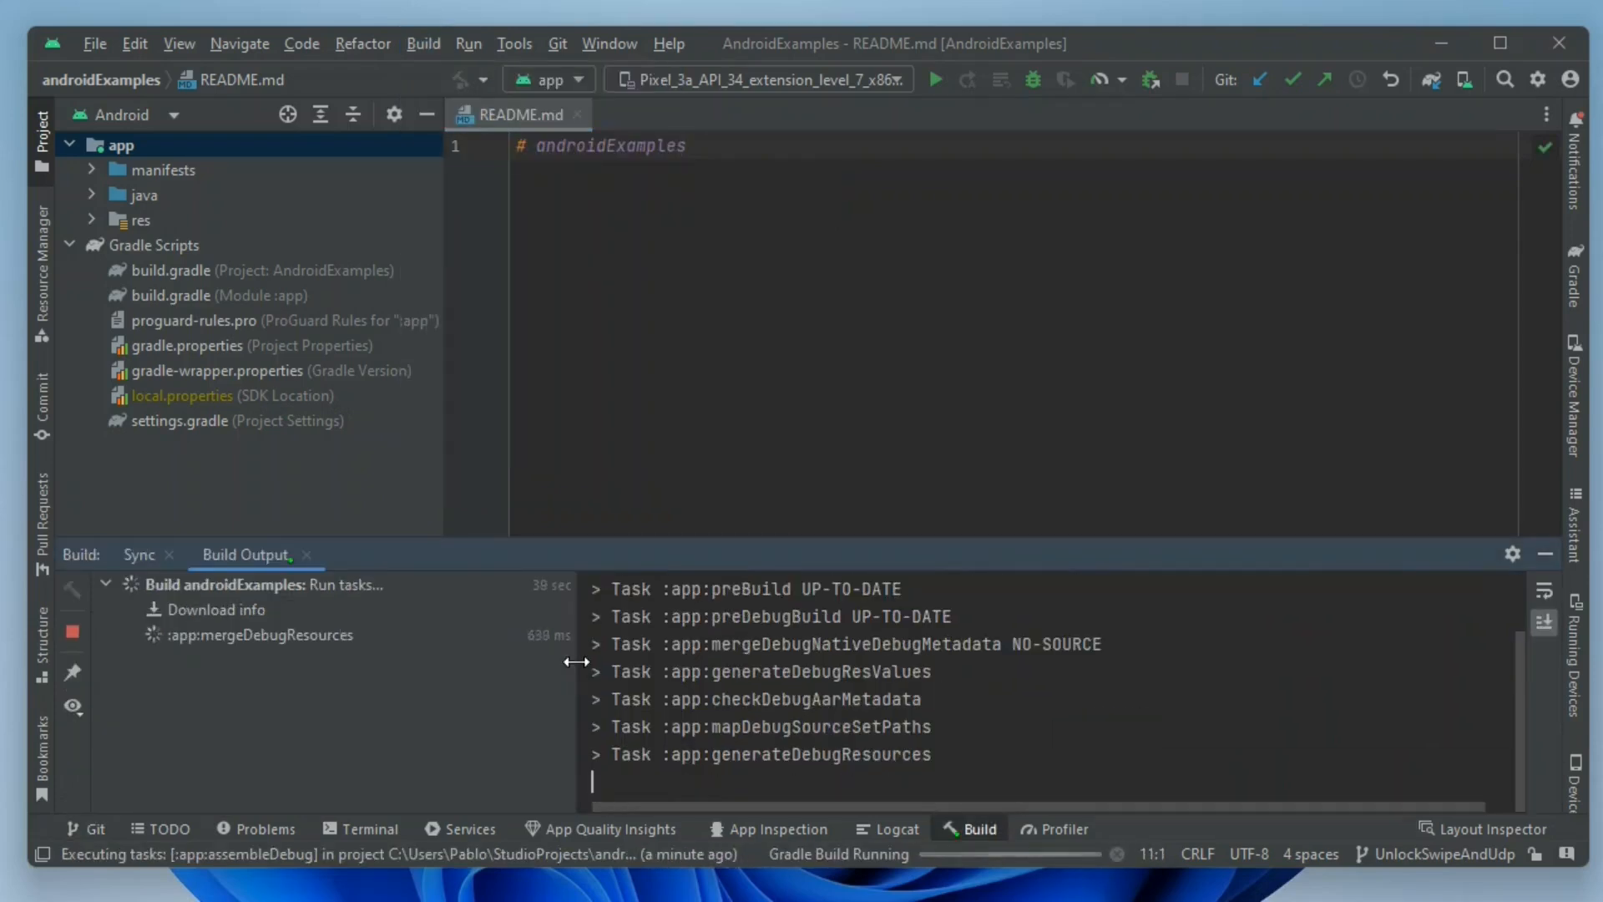
{"action": "left_click", "coordinate": [1101, 367]}
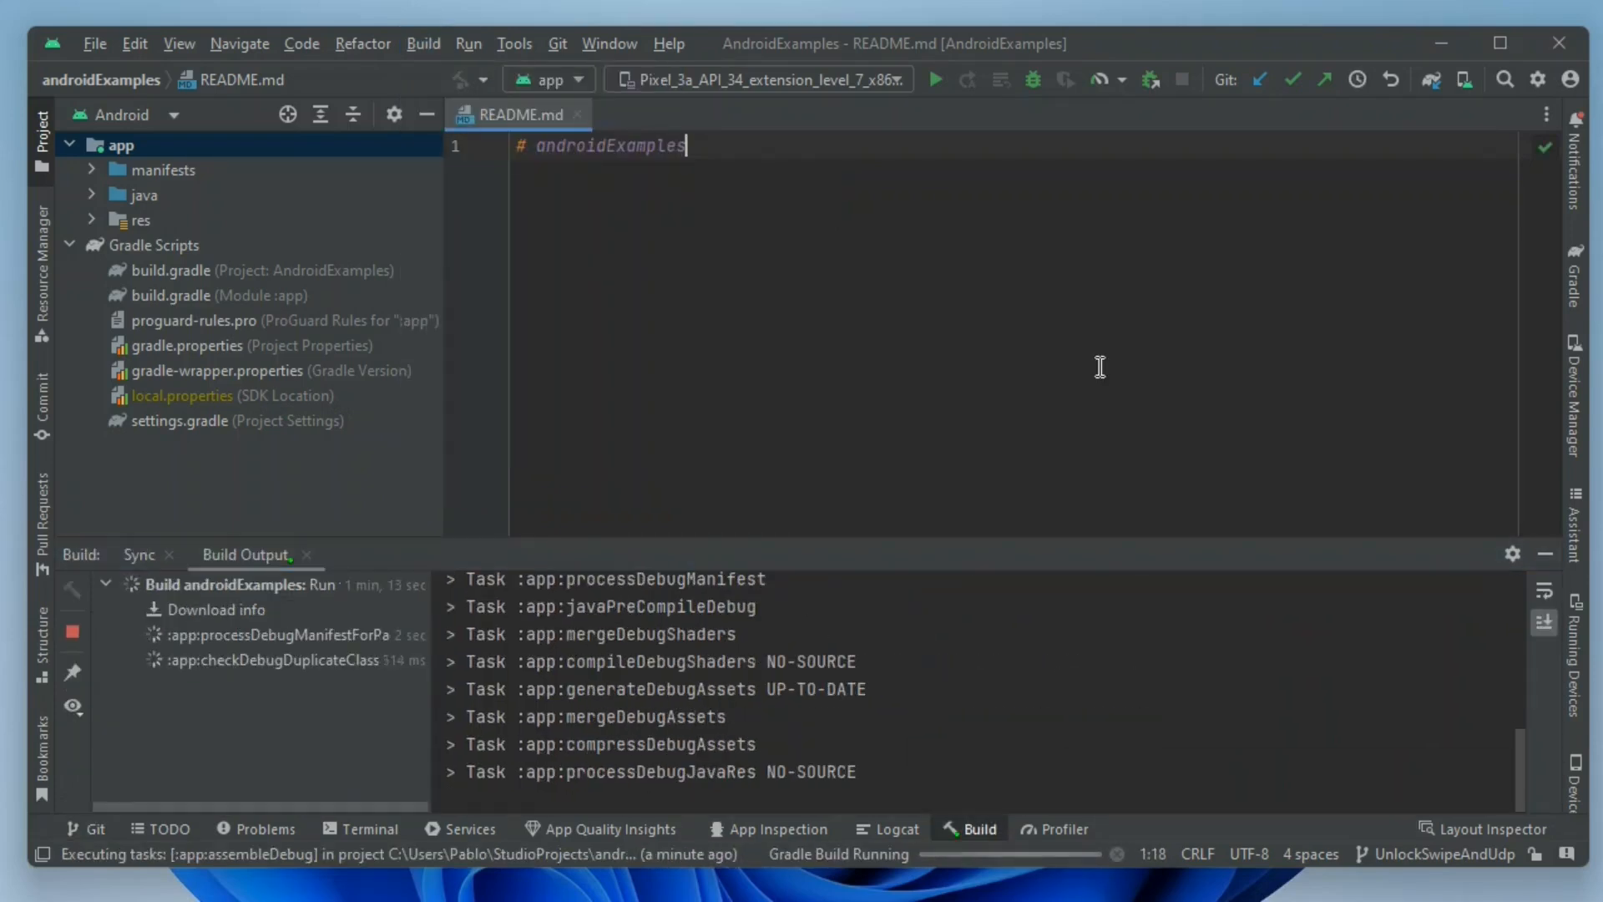
{"action": "left_click_drag", "start_coordinate": [1044, 544], "coordinate": [1087, 288]}
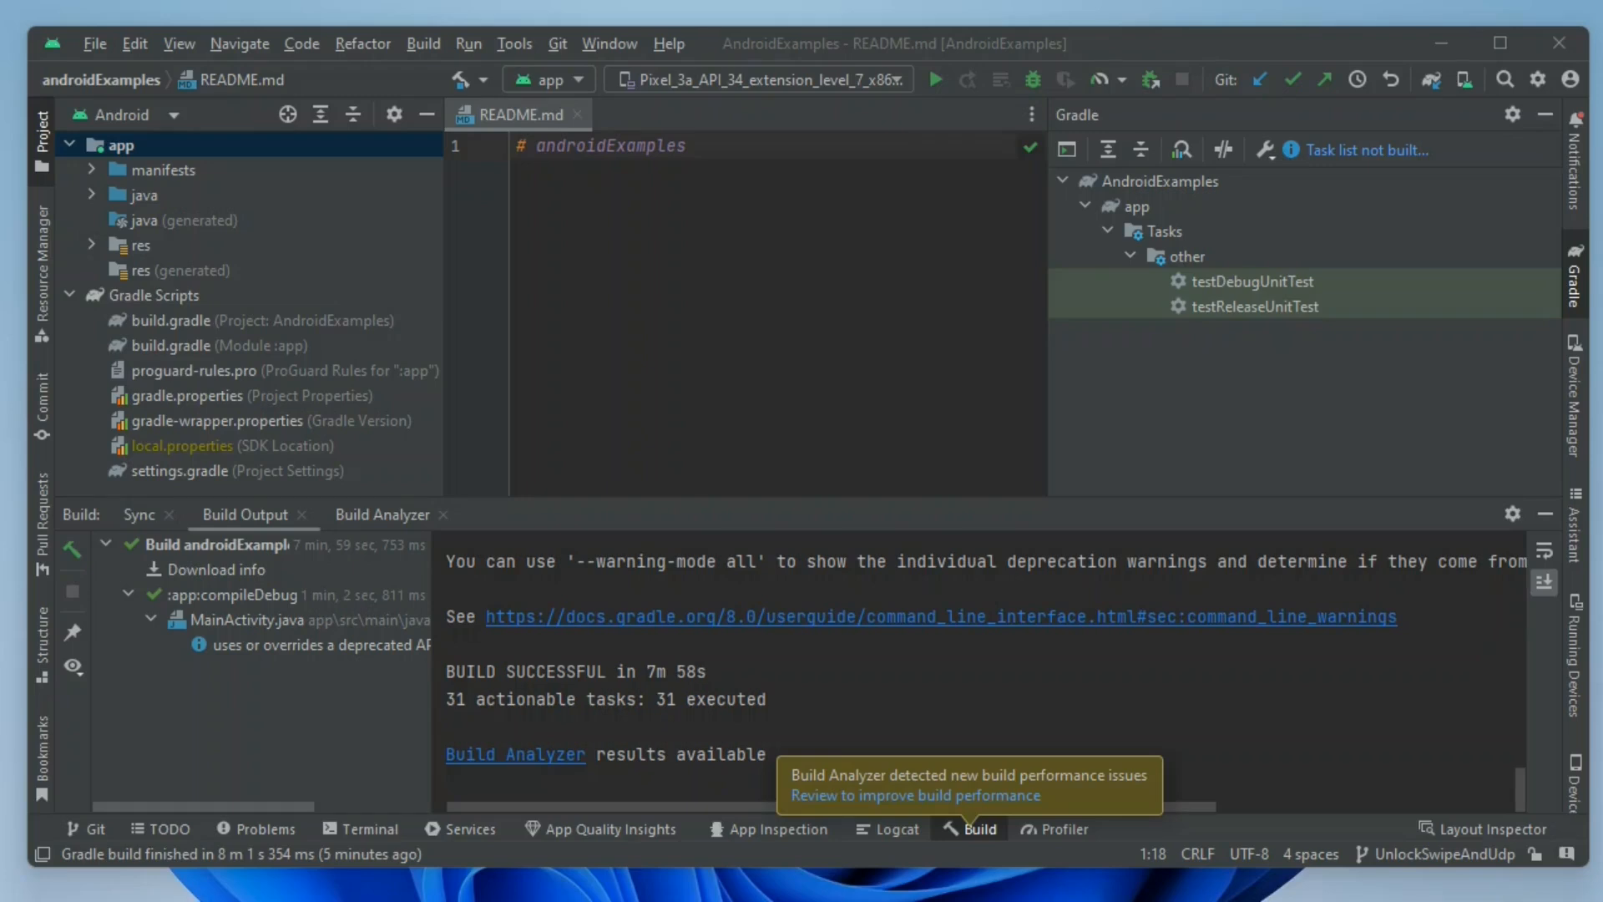
Build the APK of the project and inspect the build output while it runs.
{"action": "left_click", "coordinate": [426, 44]}
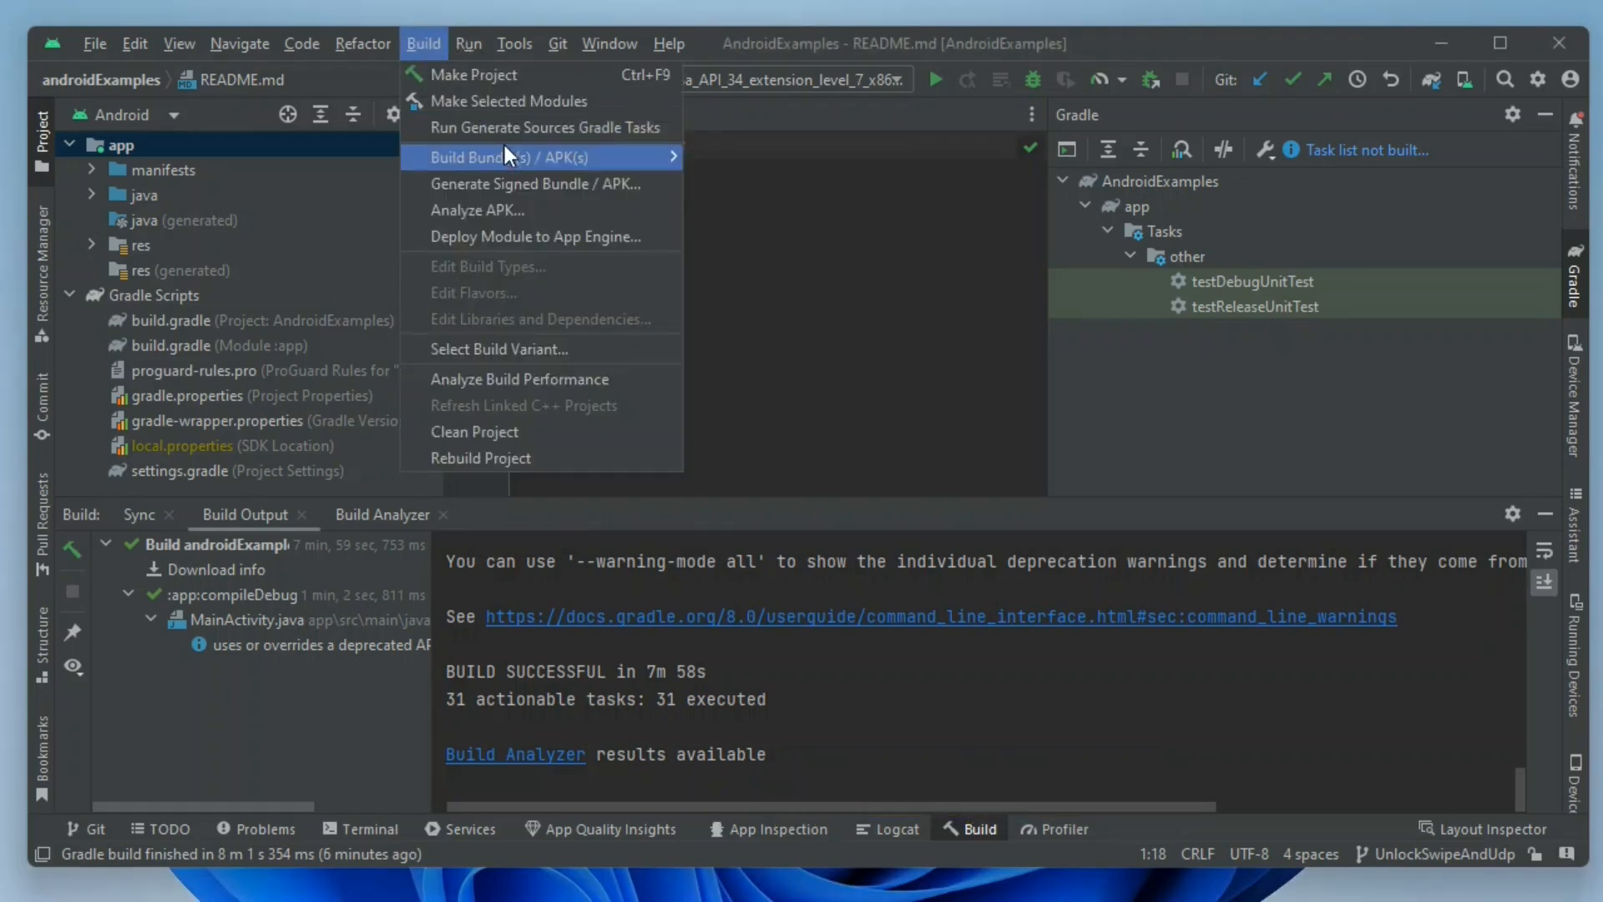
{"action": "mouse_move", "coordinate": [603, 159]}
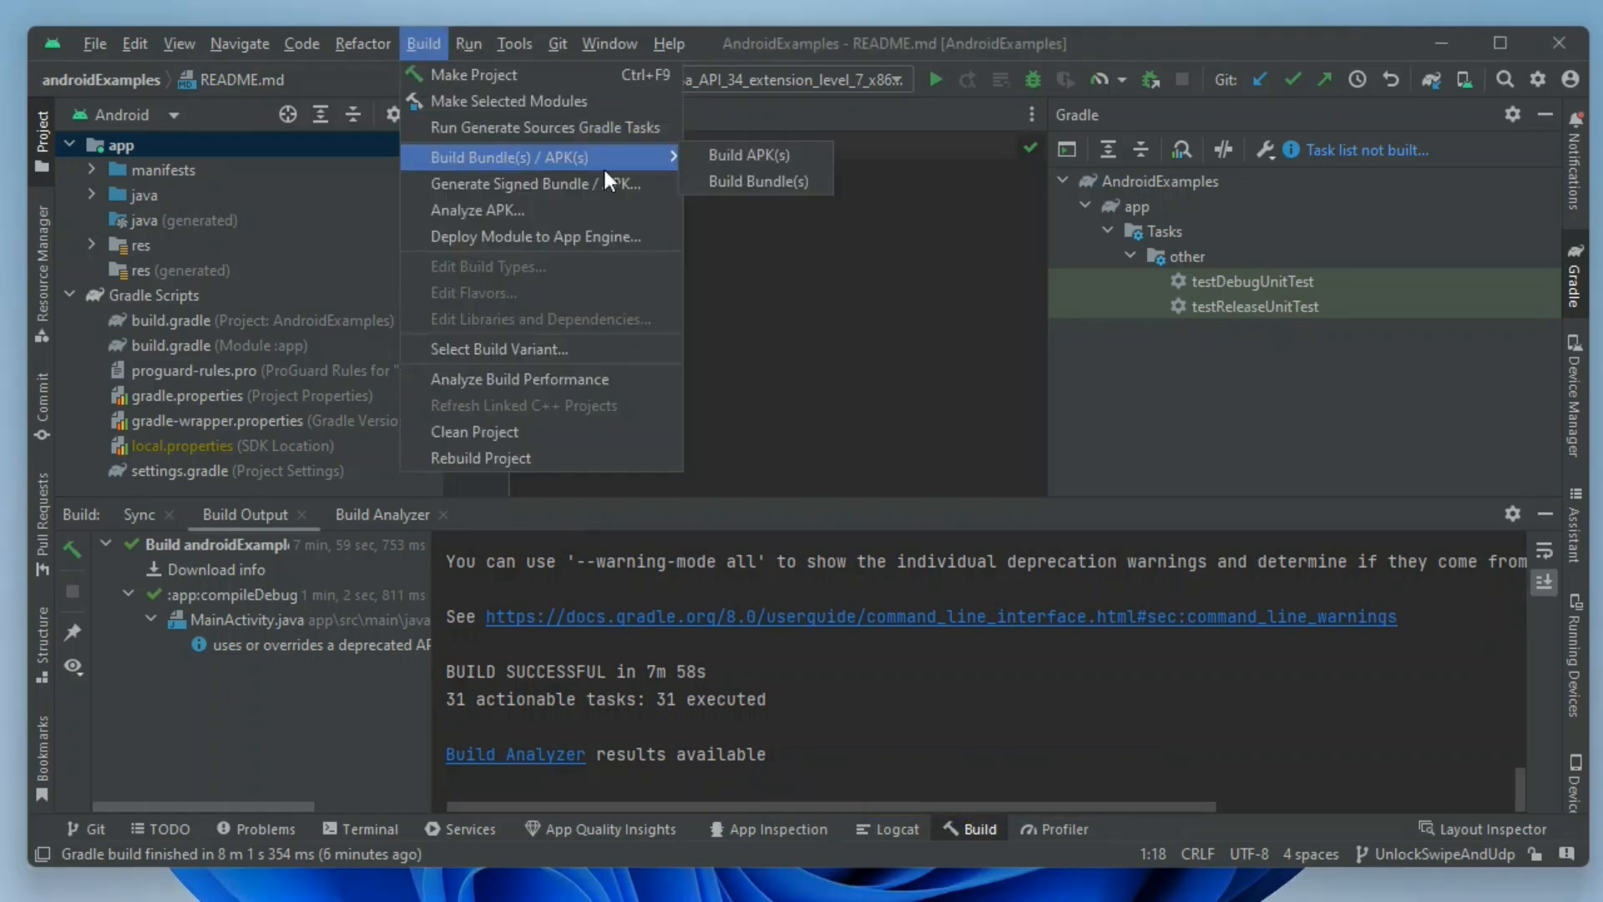
{"action": "left_click", "coordinate": [740, 157]}
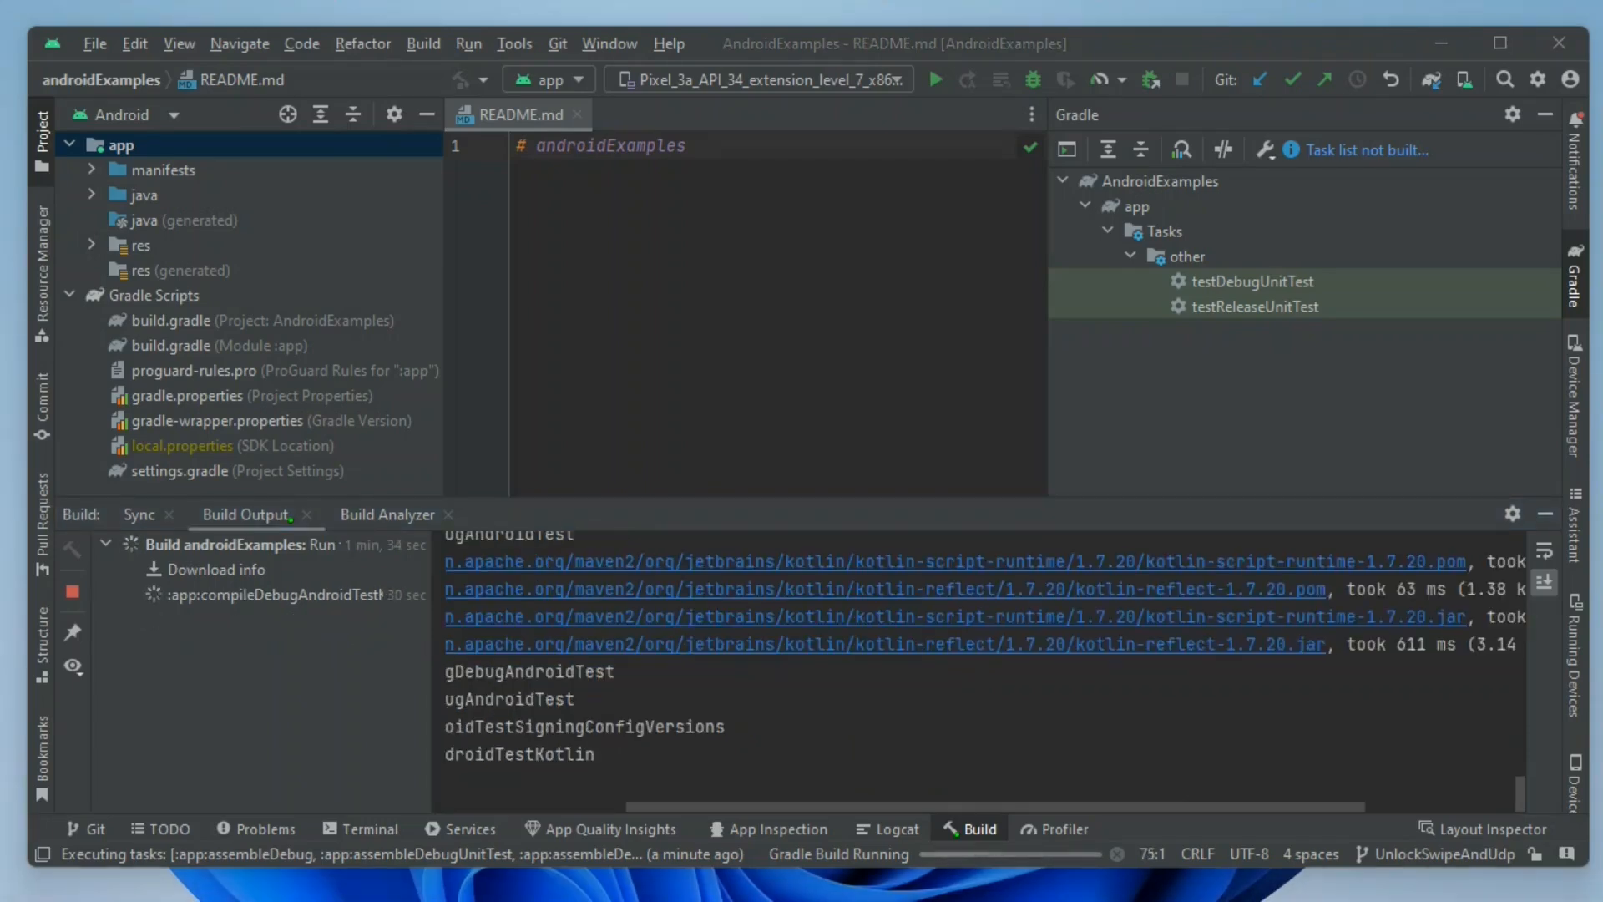
{"action": "left_click_drag", "start_coordinate": [656, 803], "coordinate": [582, 803]}
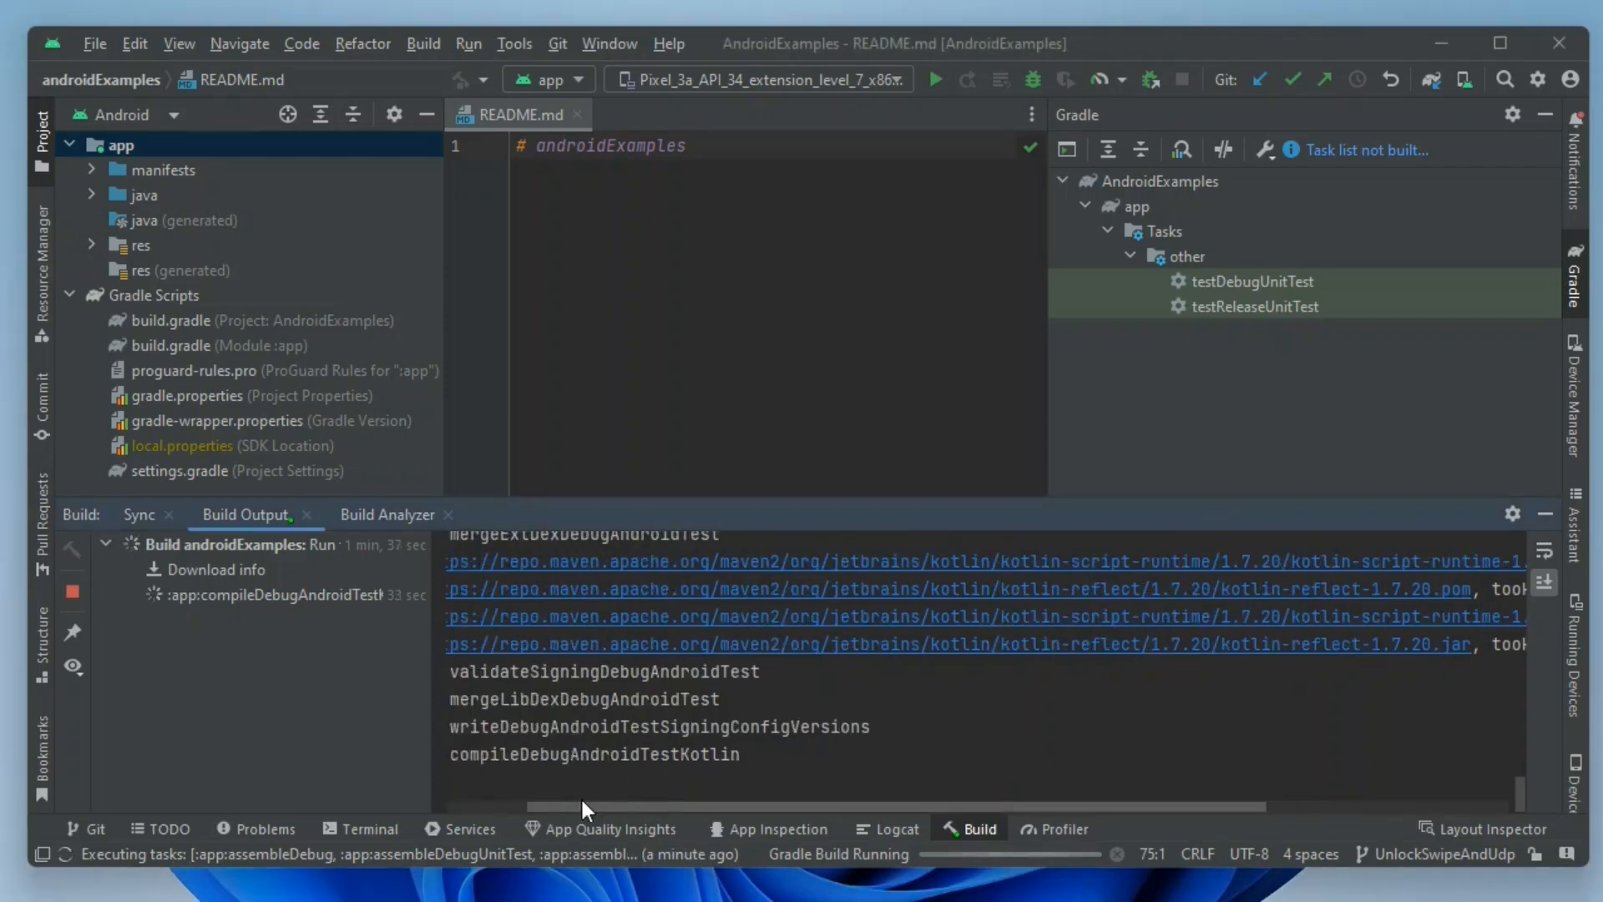
{"action": "left_click", "coordinate": [458, 781]}
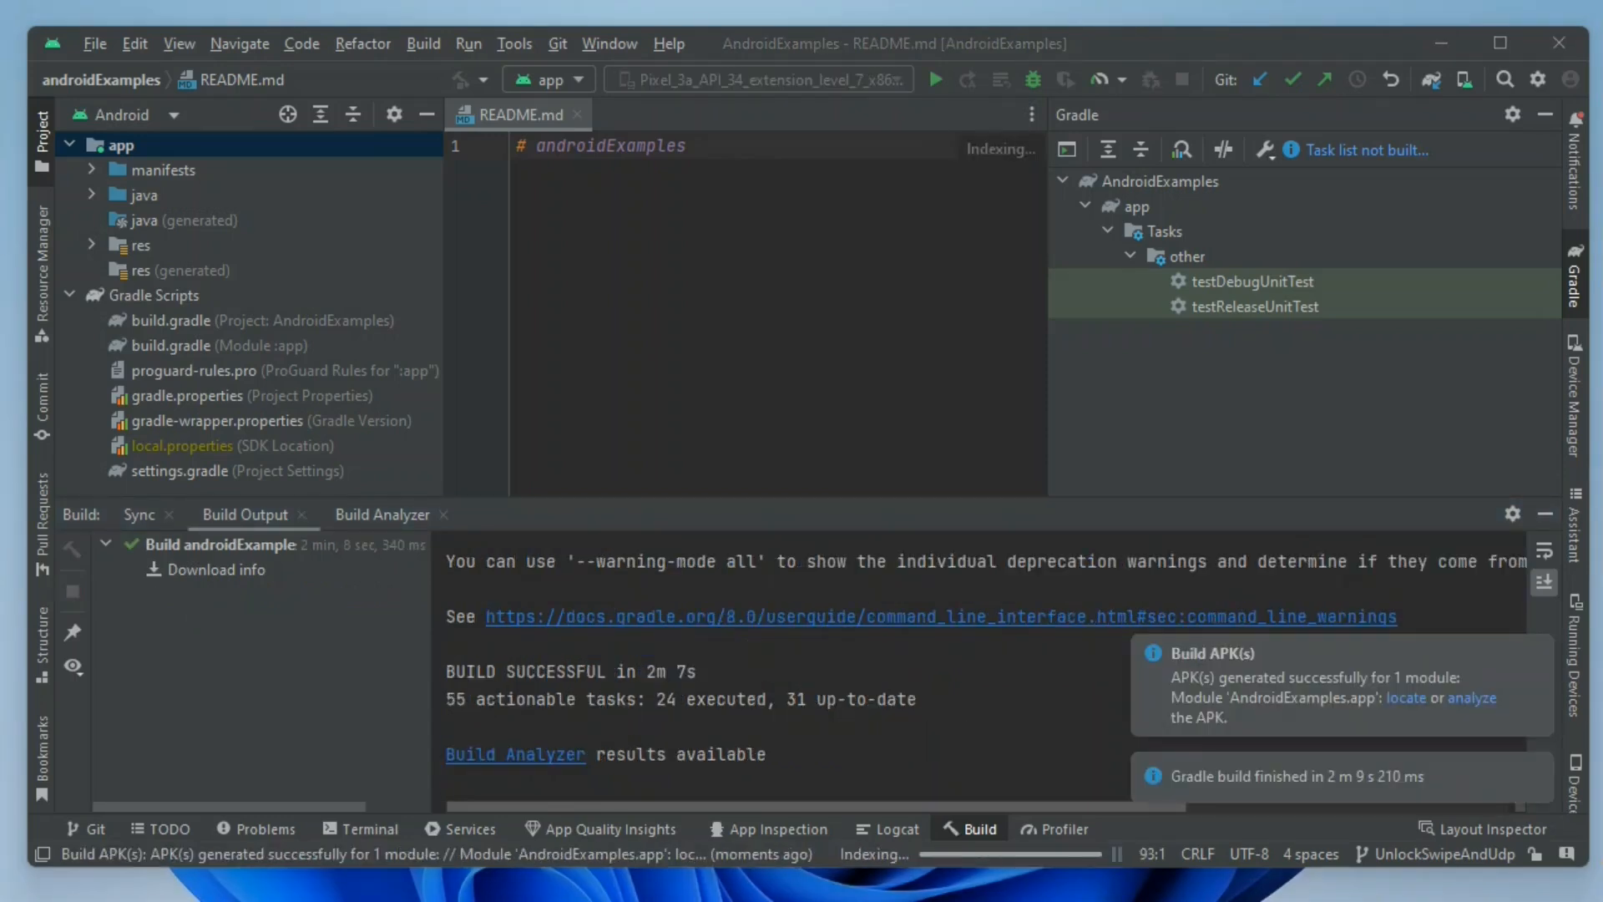
Locate the generated APK on disk, select app-debug.apk in the debug folder, and minimize the file window.
{"action": "left_click", "coordinate": [1410, 693]}
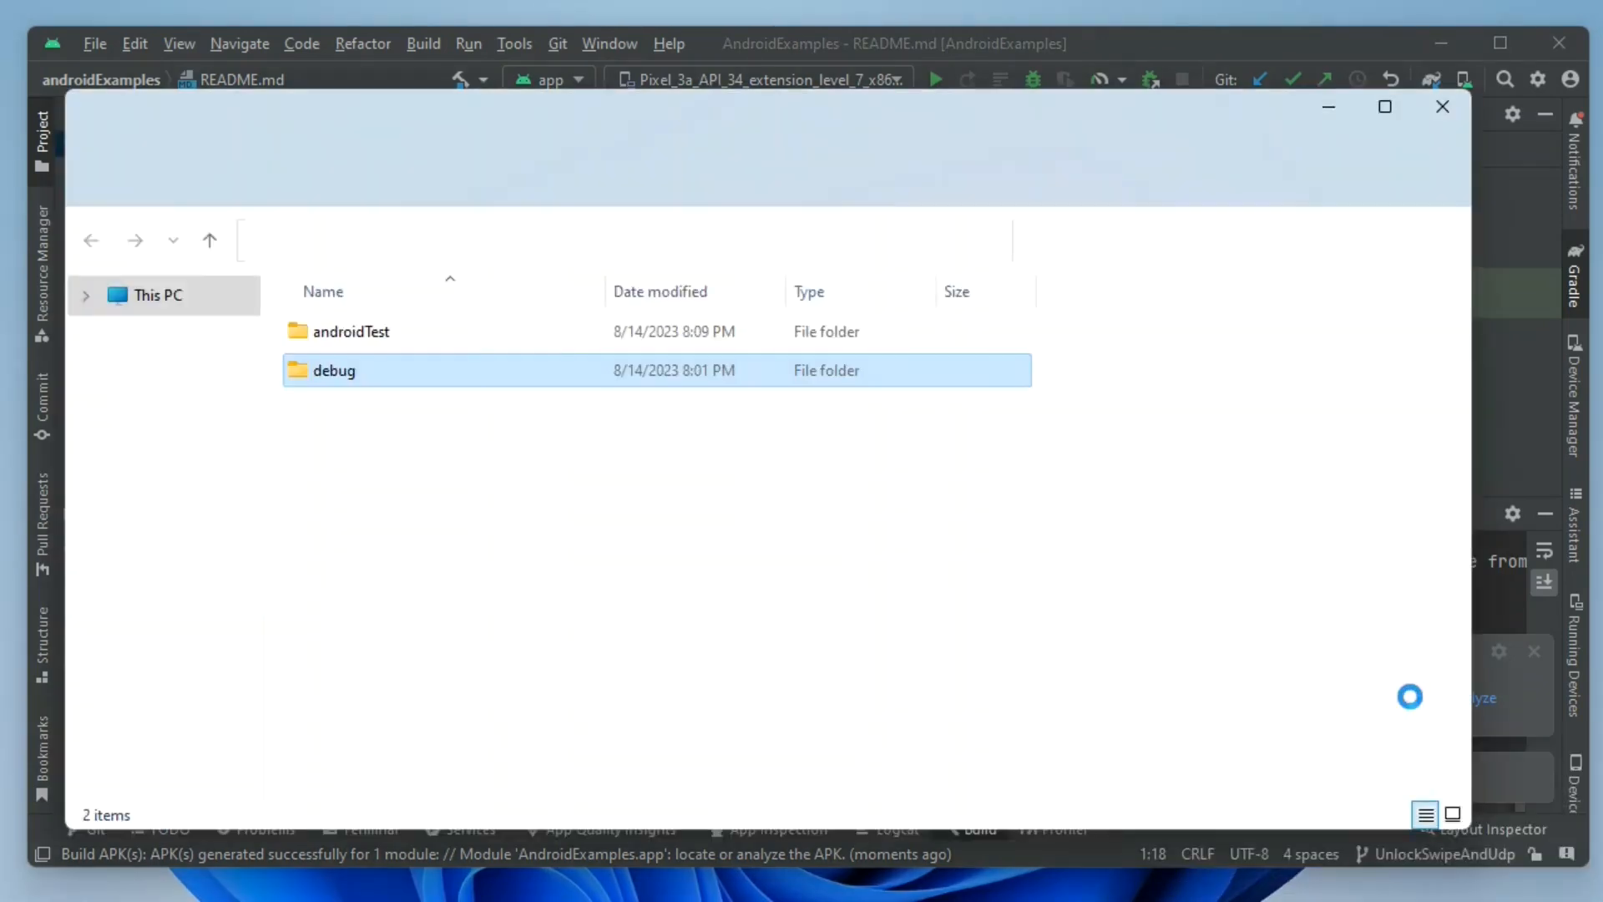
{"action": "double_click", "coordinate": [355, 373]}
{"action": "left_click", "coordinate": [393, 334]}
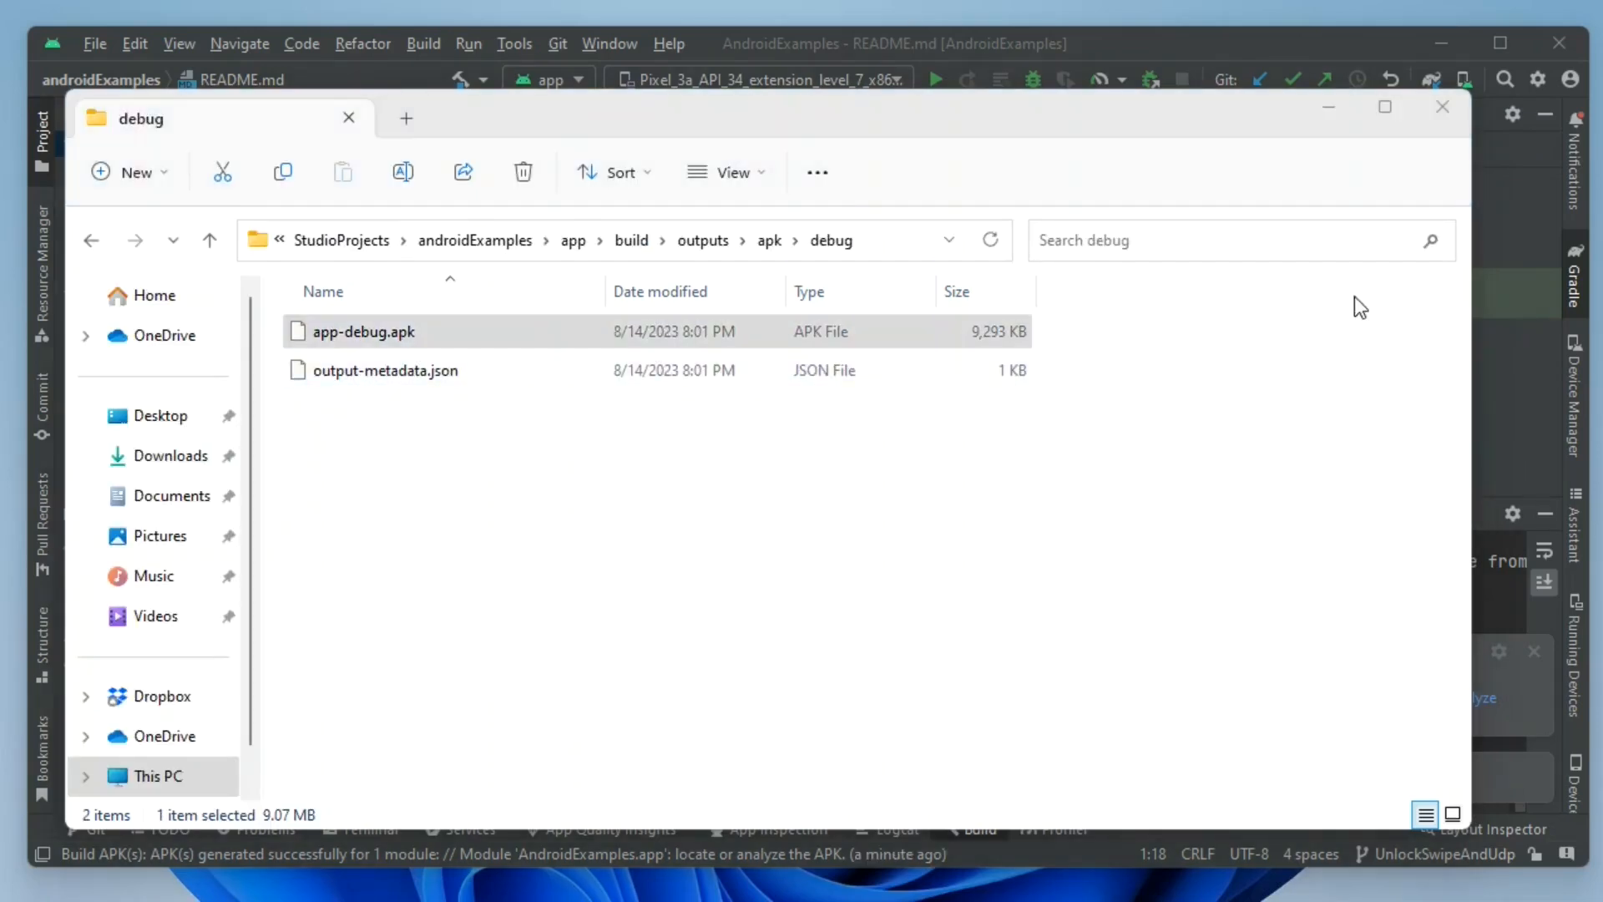
{"action": "left_click", "coordinate": [1329, 109]}
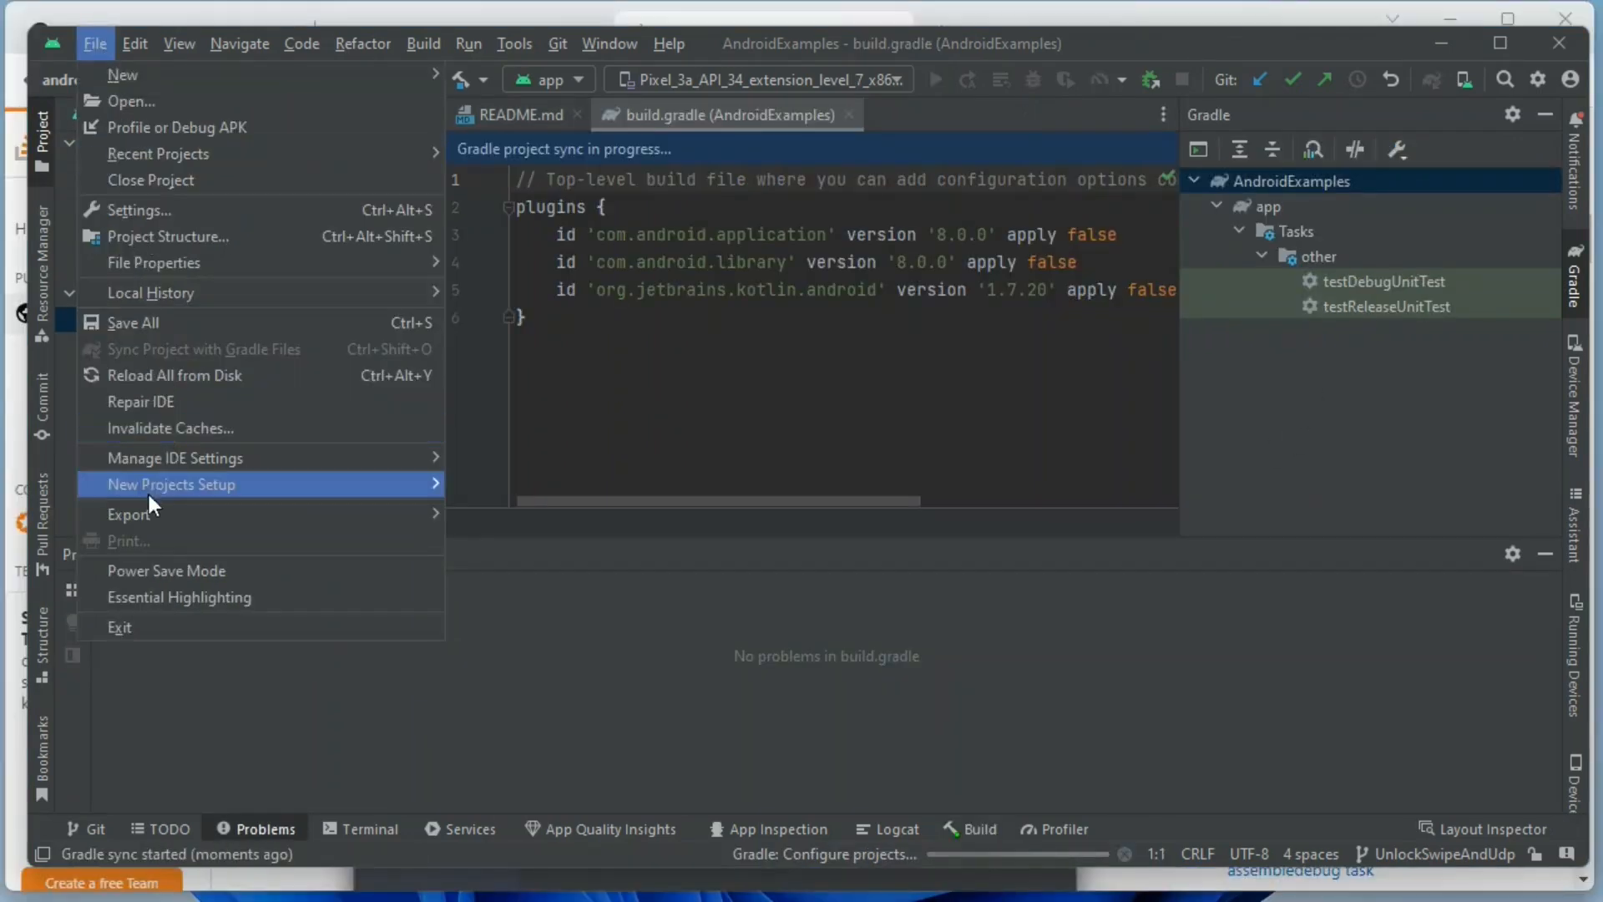
Review the experimental Gradle setting that configures all Gradle tasks during Gradle Sync and dismiss the settings.
{"action": "left_click", "coordinate": [199, 206]}
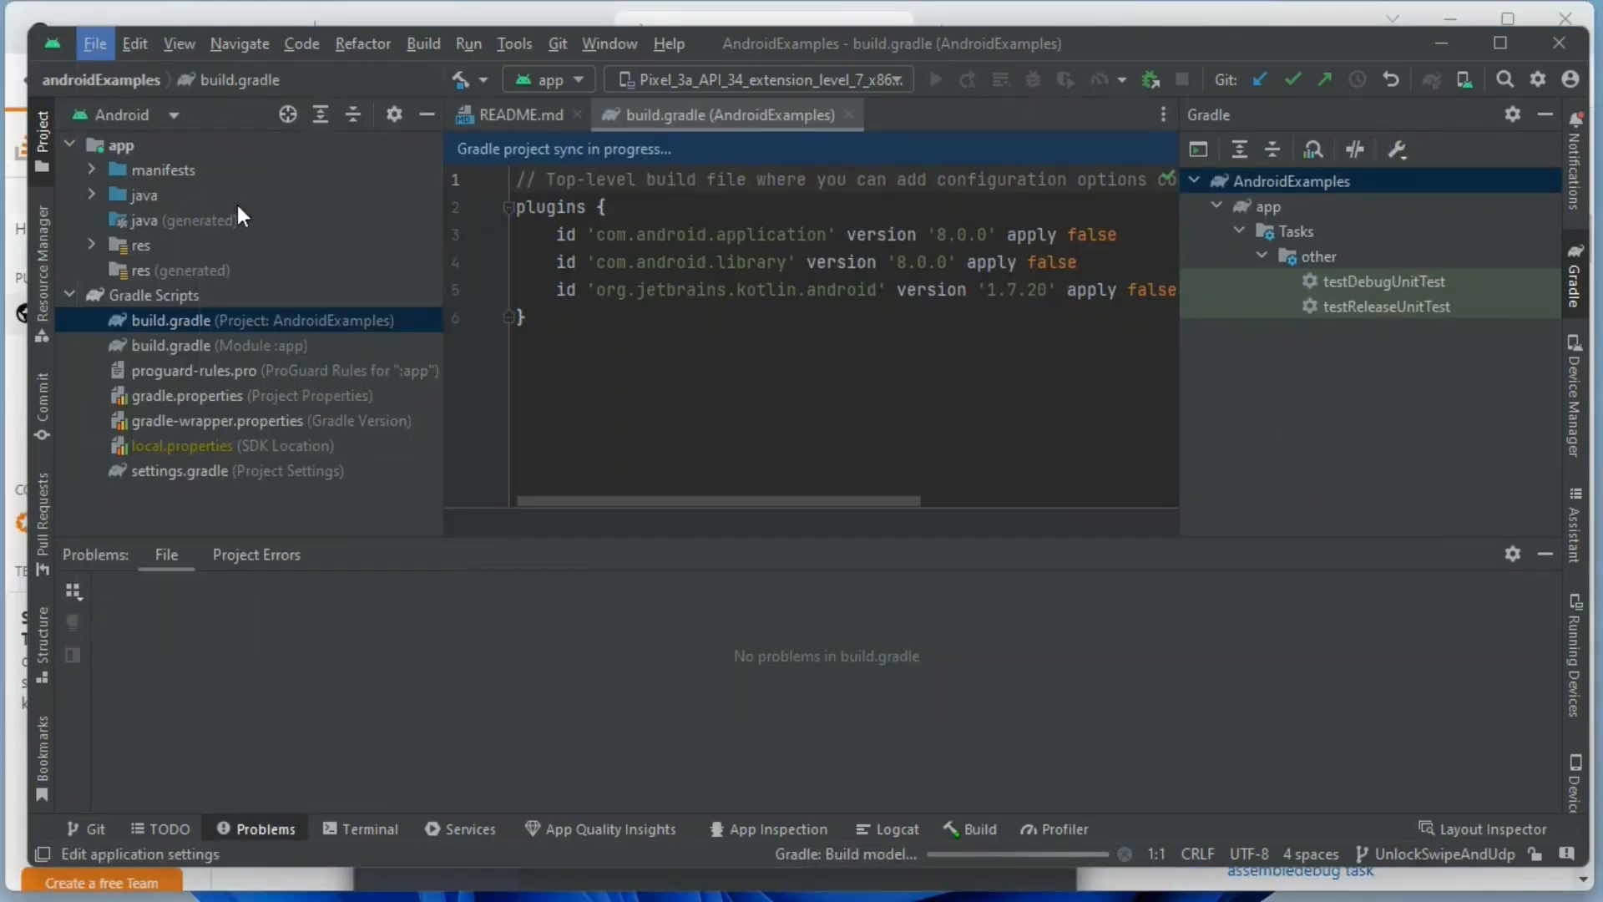
{"action": "left_click", "coordinate": [483, 201]}
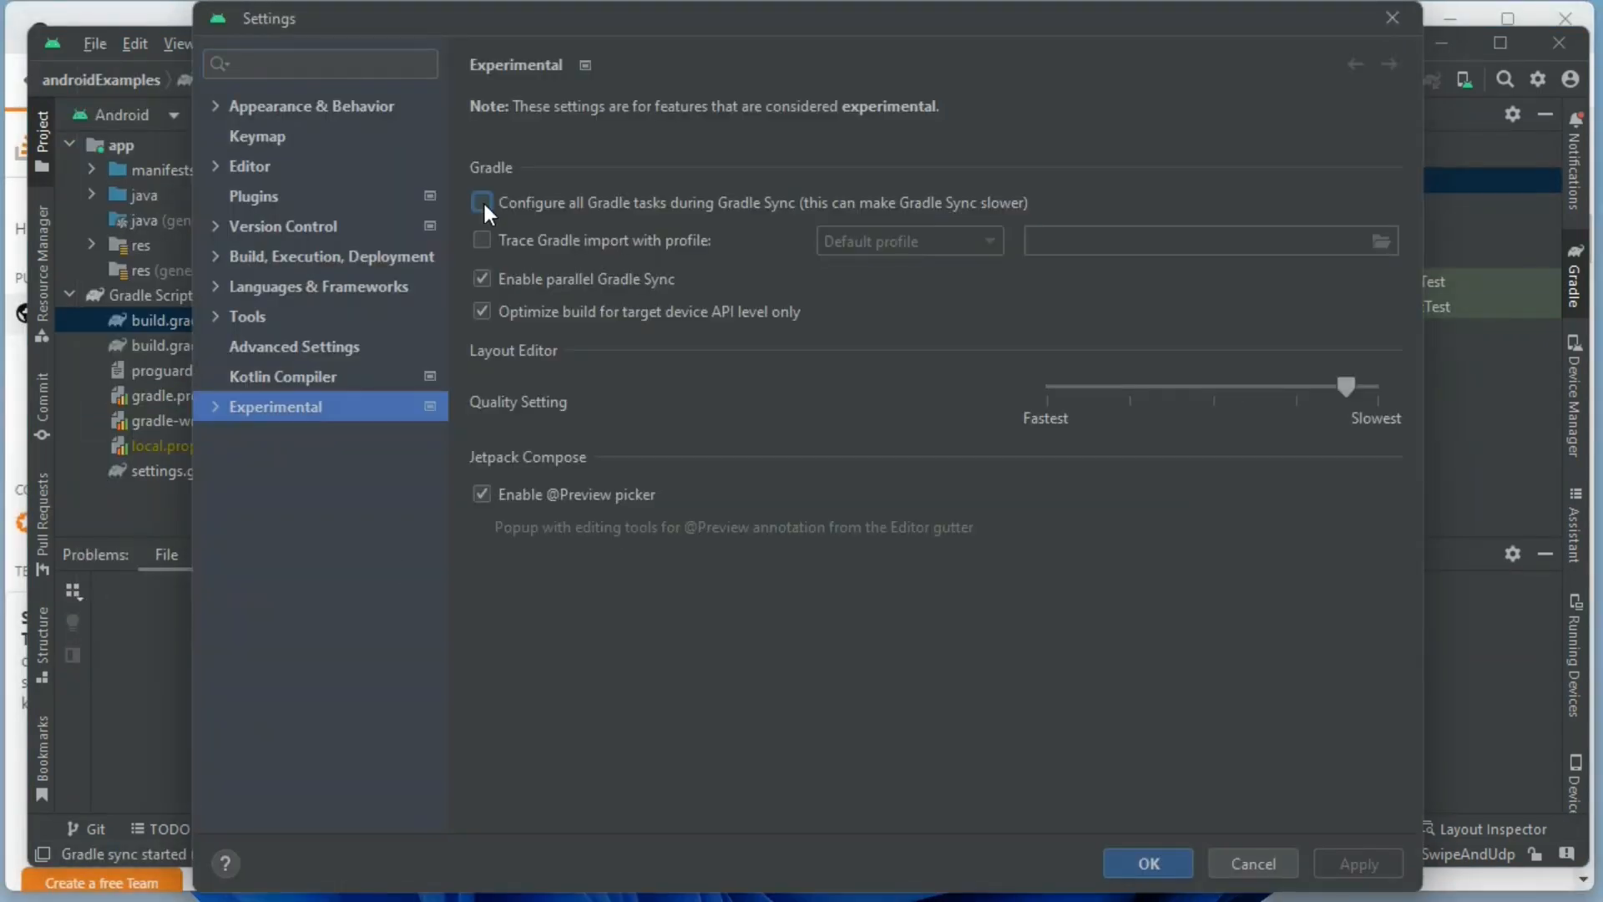
{"action": "left_click", "coordinate": [483, 202]}
{"action": "key", "text": "Escape"}
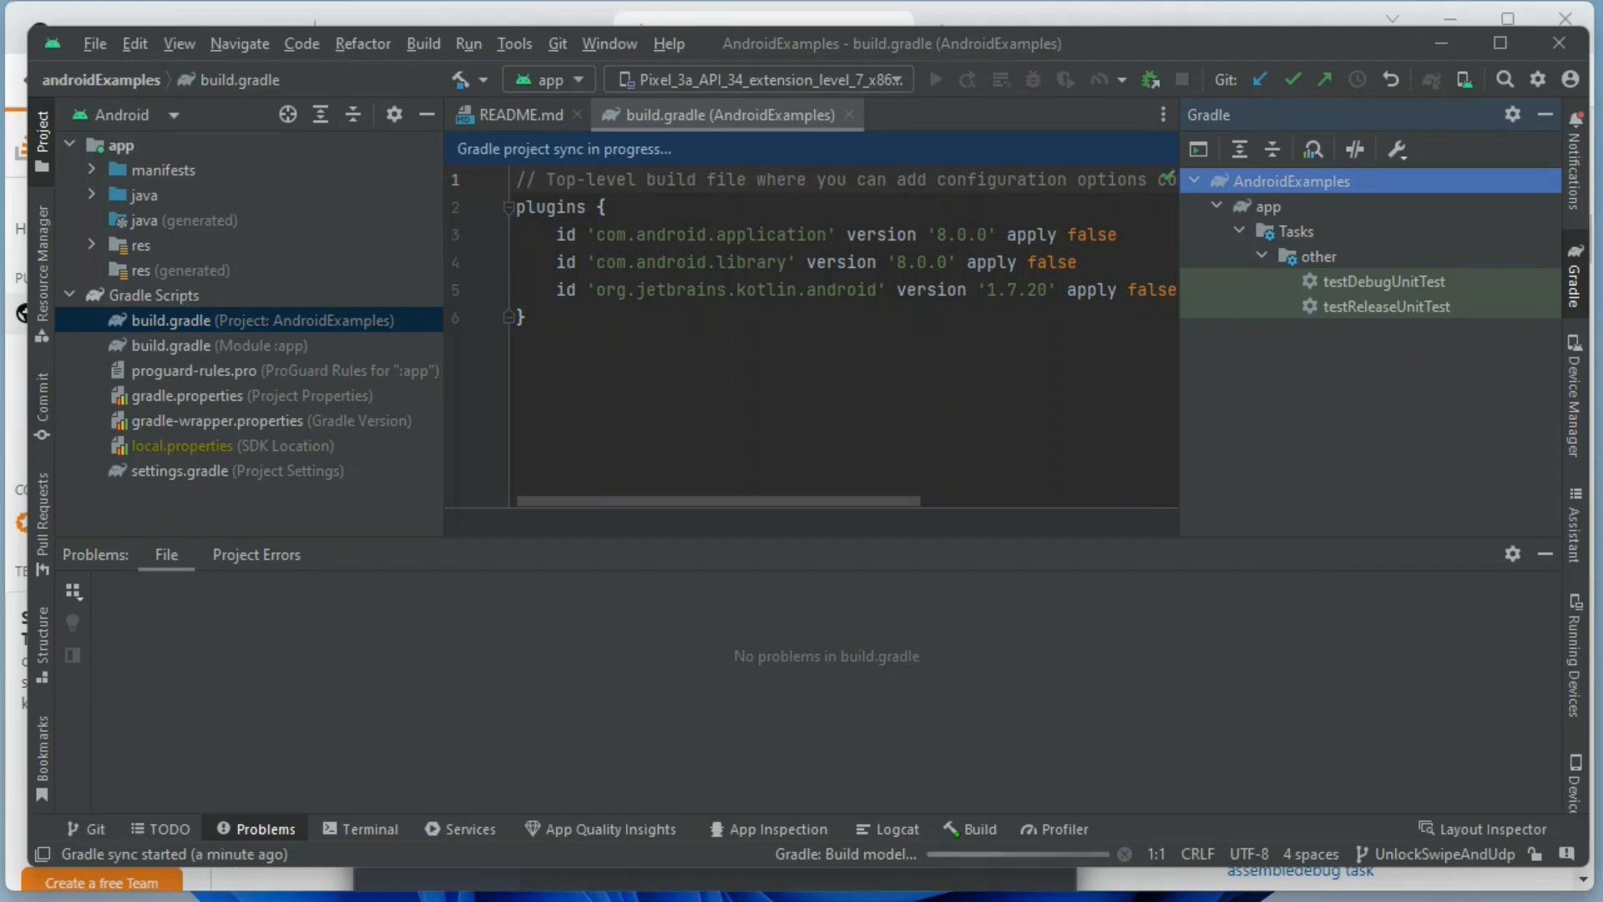
Enlarge the Gradle task list by shrinking the Problems area and widening the task view.
{"action": "left_click", "coordinate": [1535, 692]}
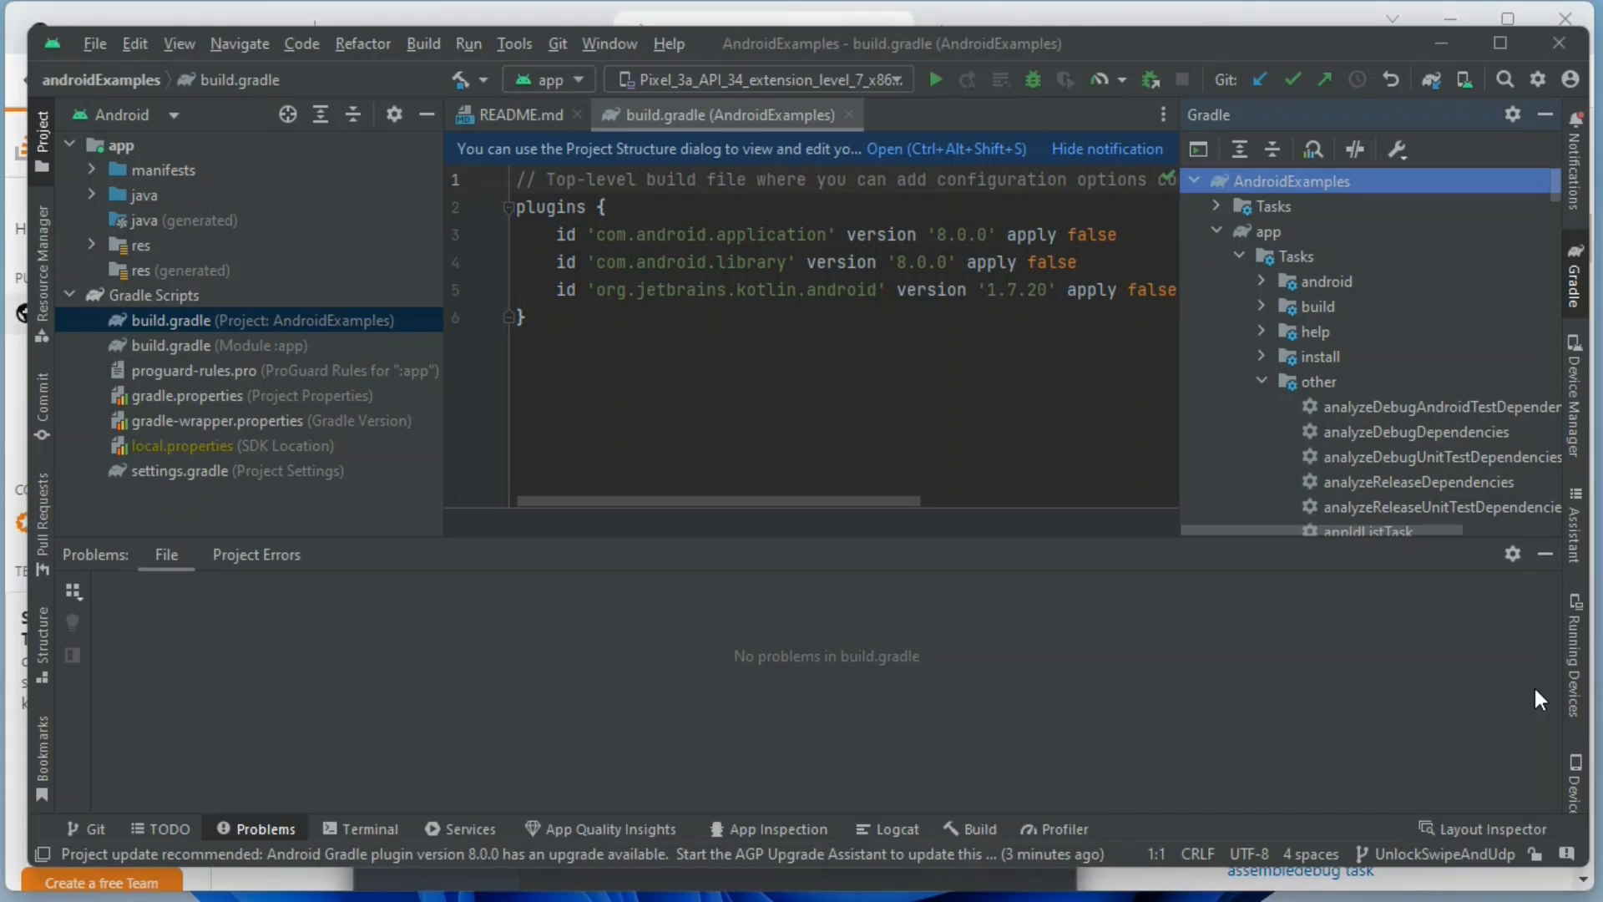
{"action": "left_click_drag", "start_coordinate": [1319, 541], "coordinate": [1329, 682]}
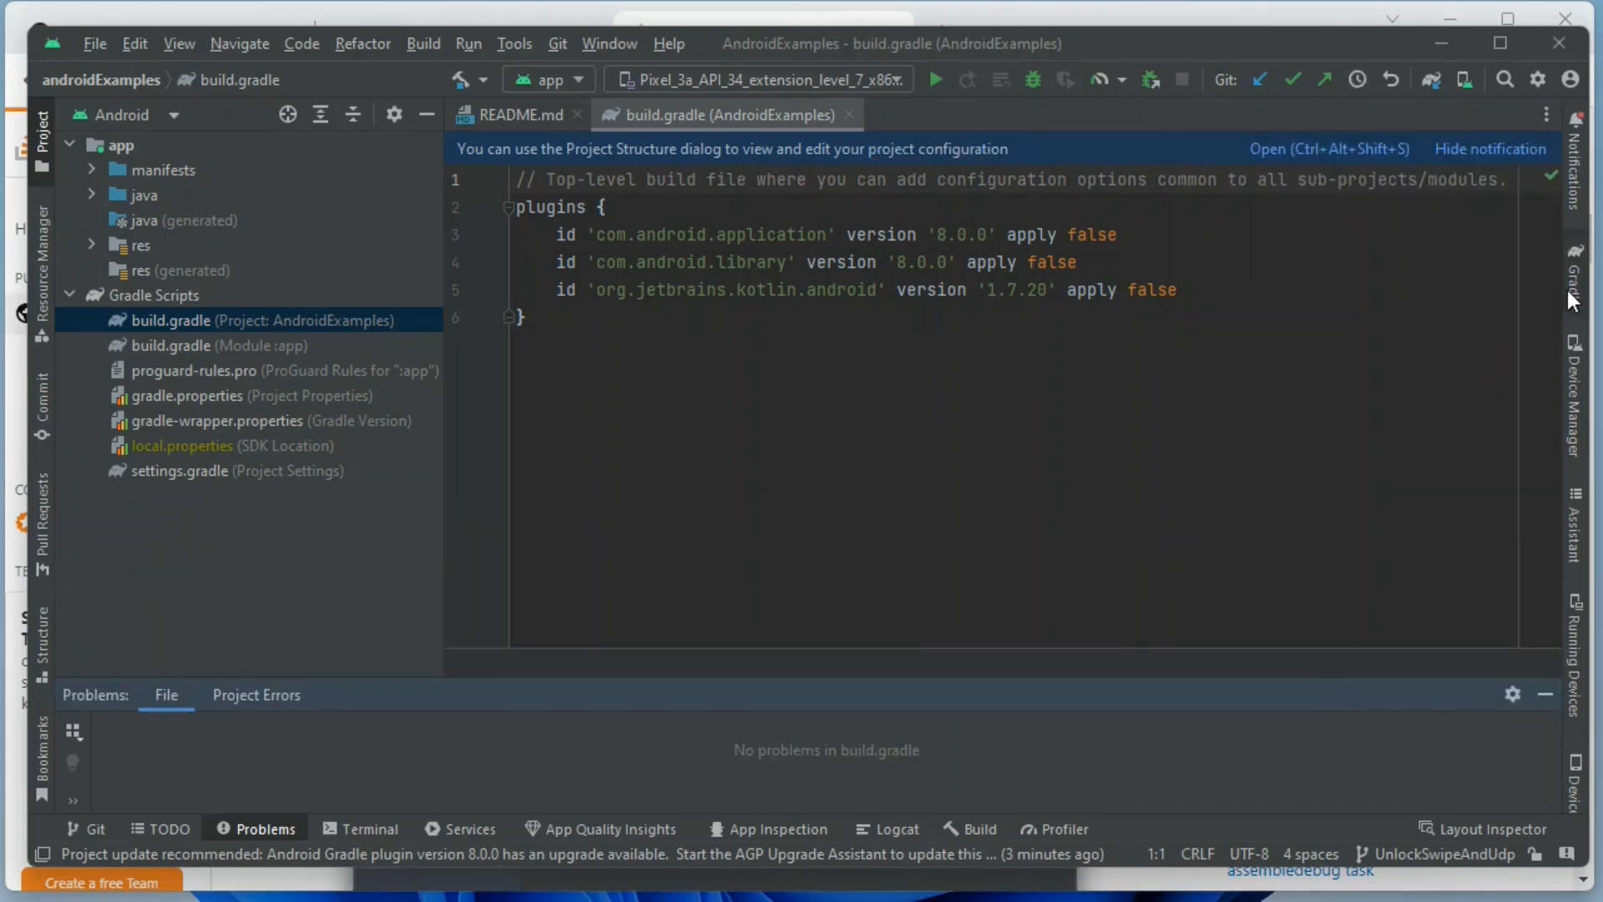
{"action": "left_click", "coordinate": [1576, 313]}
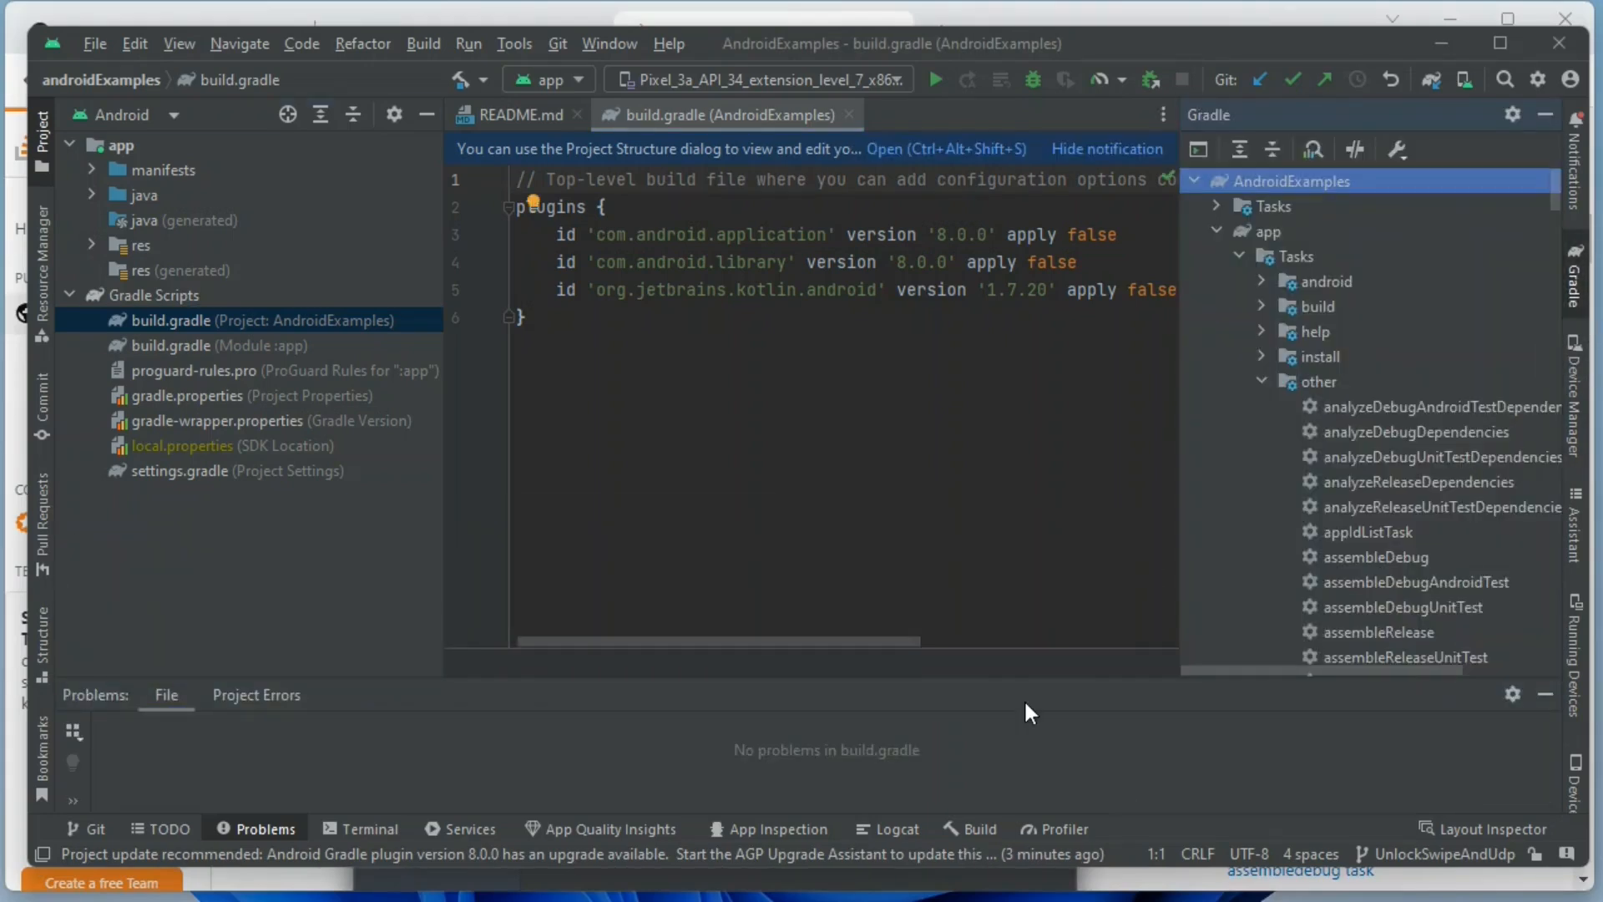
{"action": "left_click_drag", "start_coordinate": [1024, 680], "coordinate": [1067, 785]}
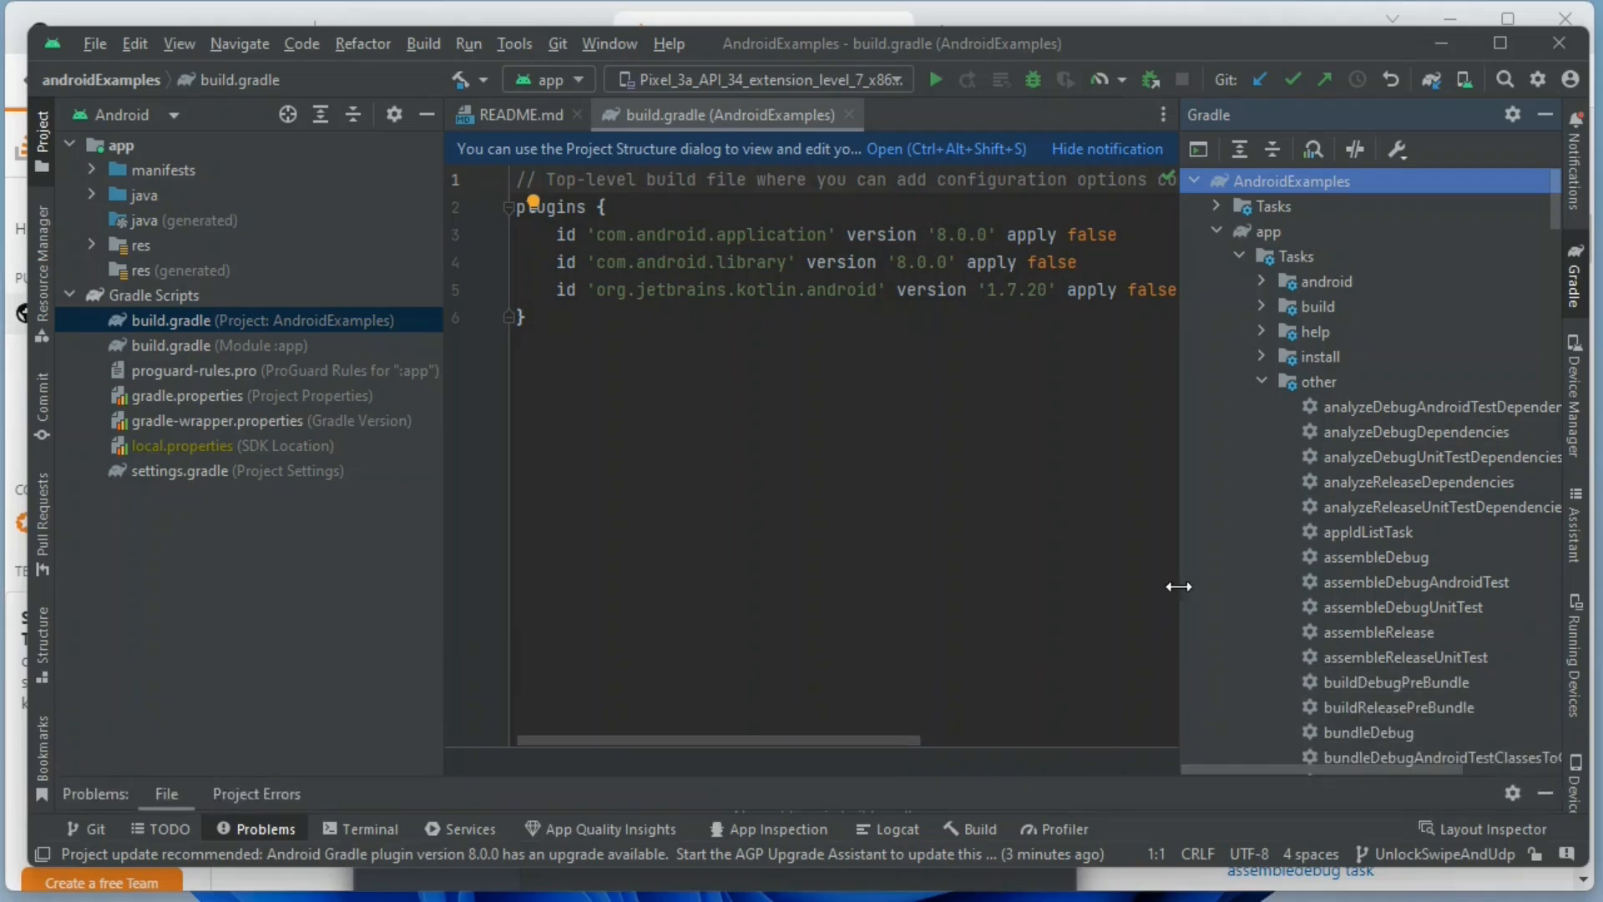
{"action": "left_click_drag", "start_coordinate": [1177, 583], "coordinate": [1070, 556]}
Expand the build group under the app module's Gradle tasks and select the build task.
{"action": "scroll", "coordinate": [1309, 560], "scroll_direction": "down", "scroll_amount": 7}
{"action": "scroll", "coordinate": [1309, 560], "scroll_direction": "up", "scroll_amount": 6}
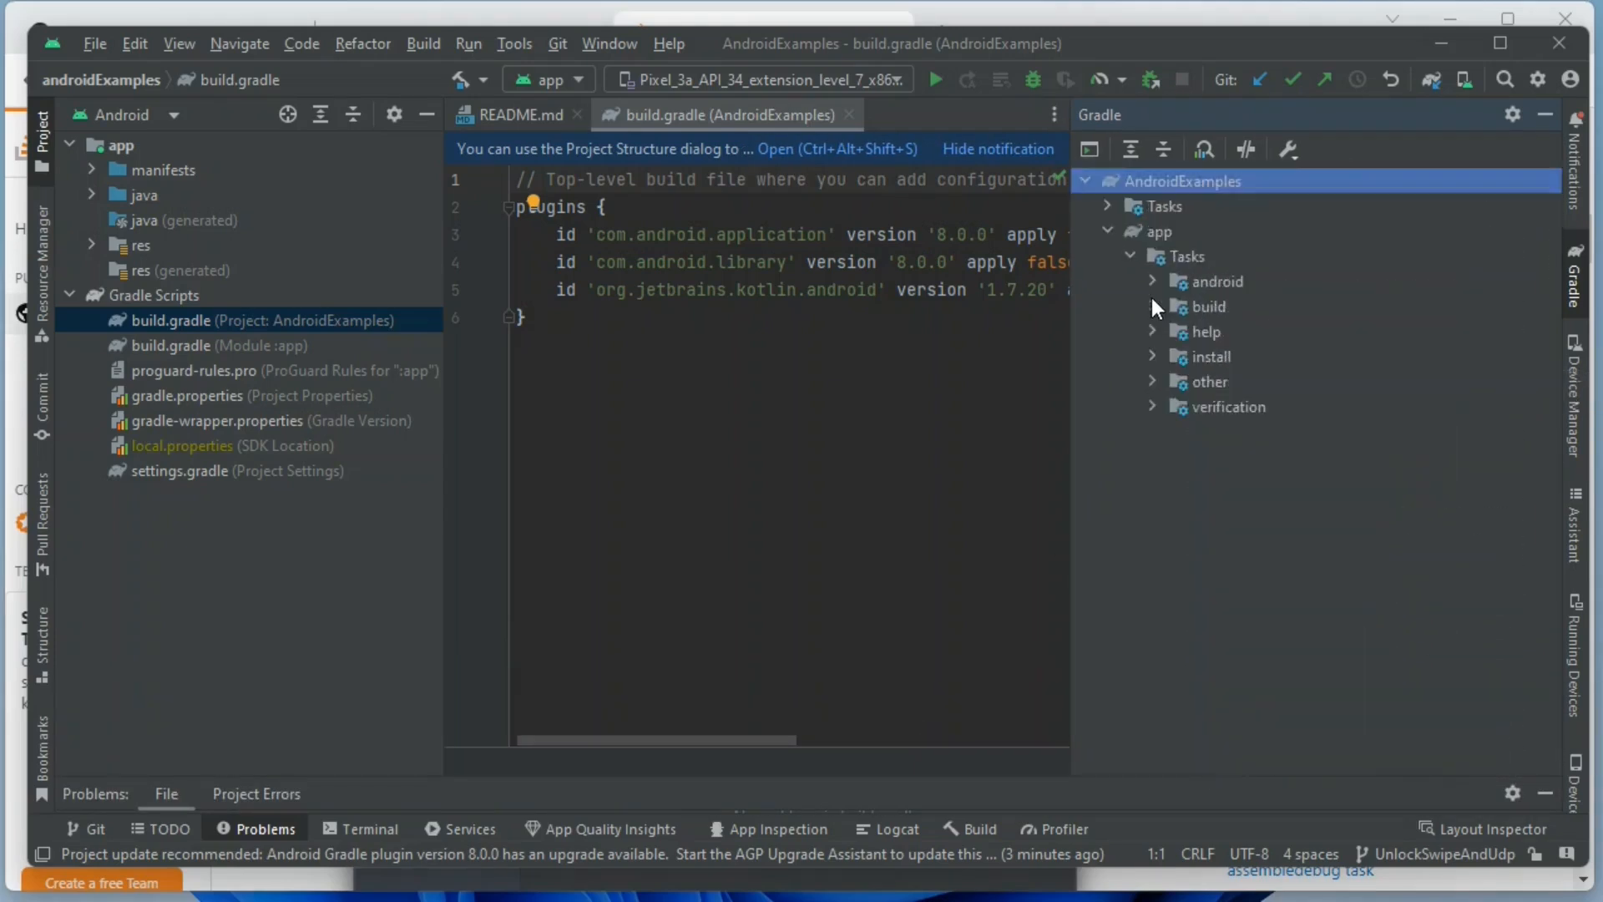
{"action": "left_click", "coordinate": [1153, 307]}
{"action": "left_click", "coordinate": [1577, 284]}
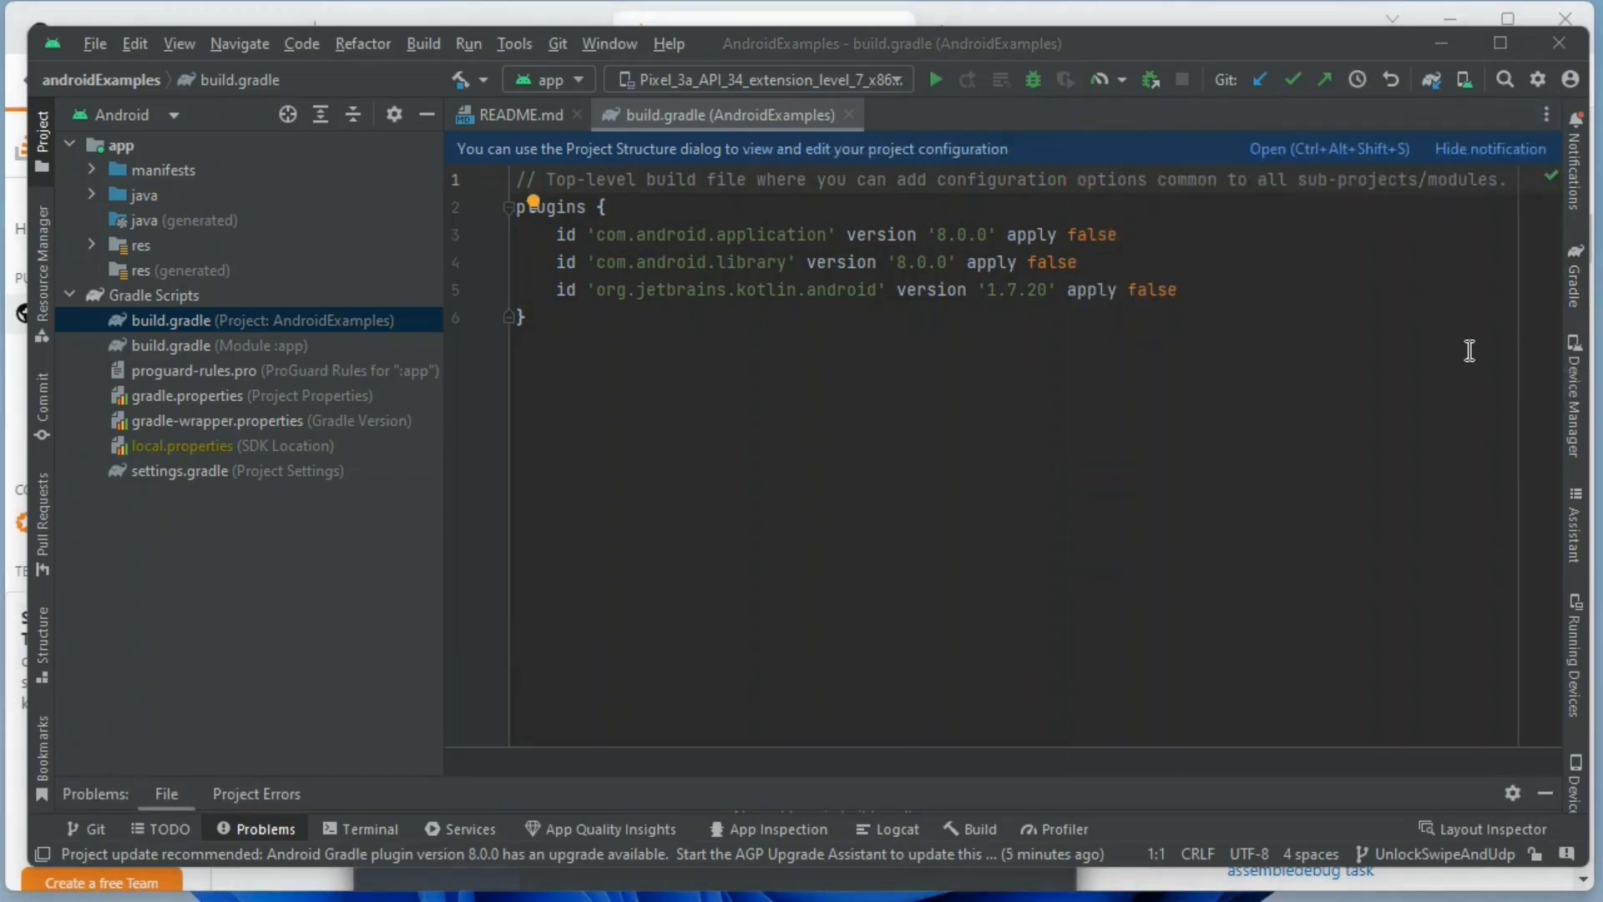
{"action": "left_click", "coordinate": [1582, 297]}
{"action": "left_click", "coordinate": [1154, 306]}
{"action": "left_click", "coordinate": [1154, 306]}
{"action": "left_click", "coordinate": [1236, 382]}
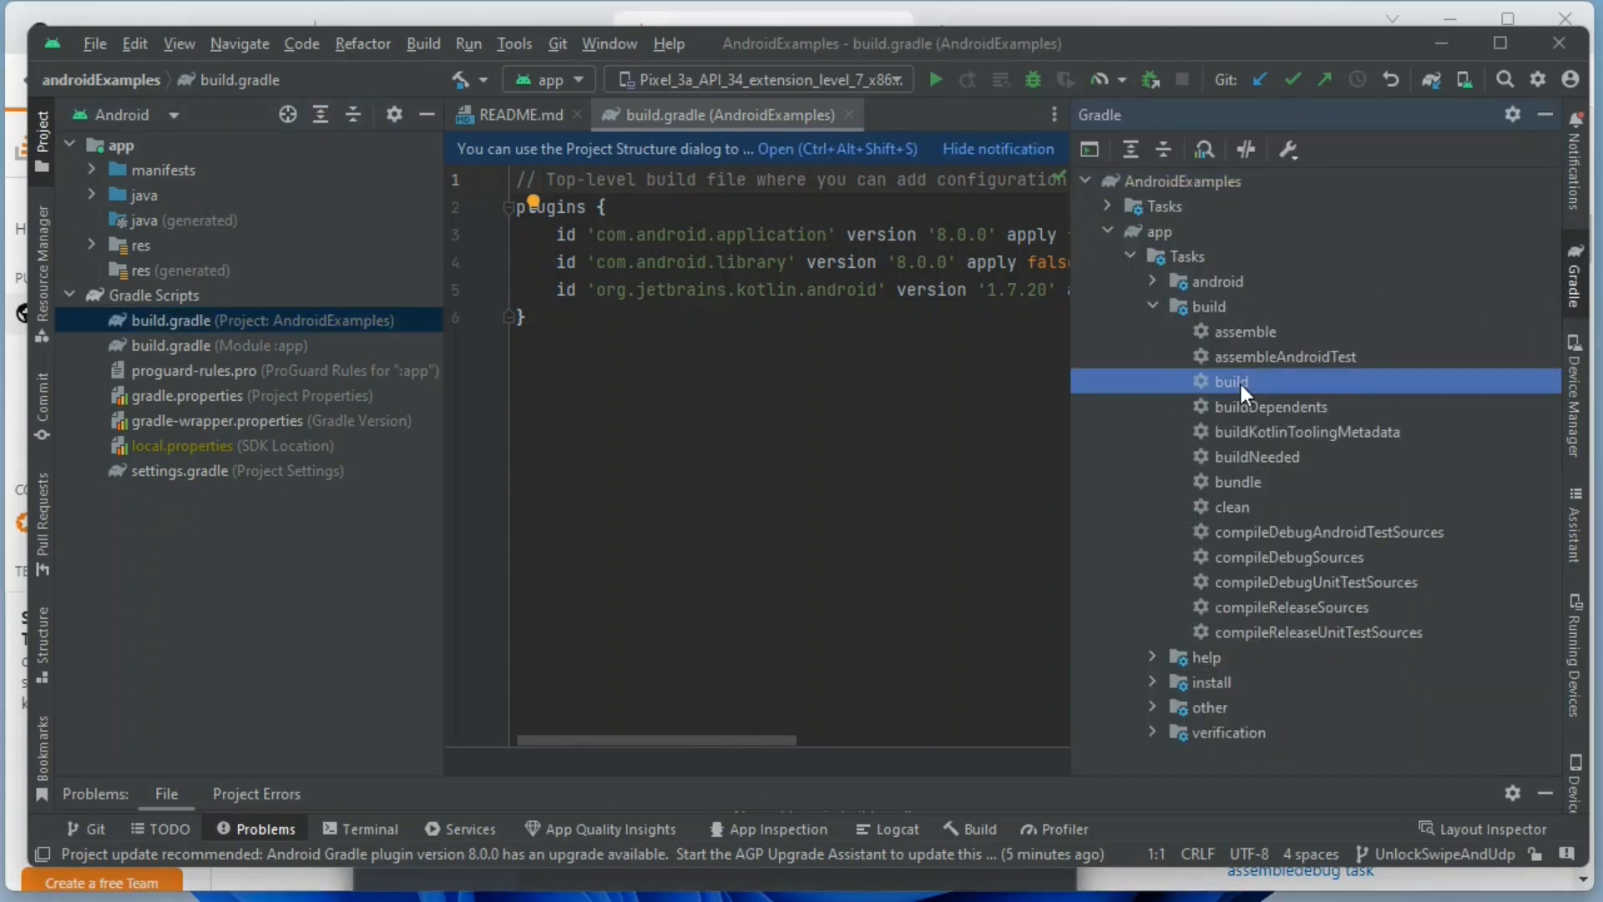